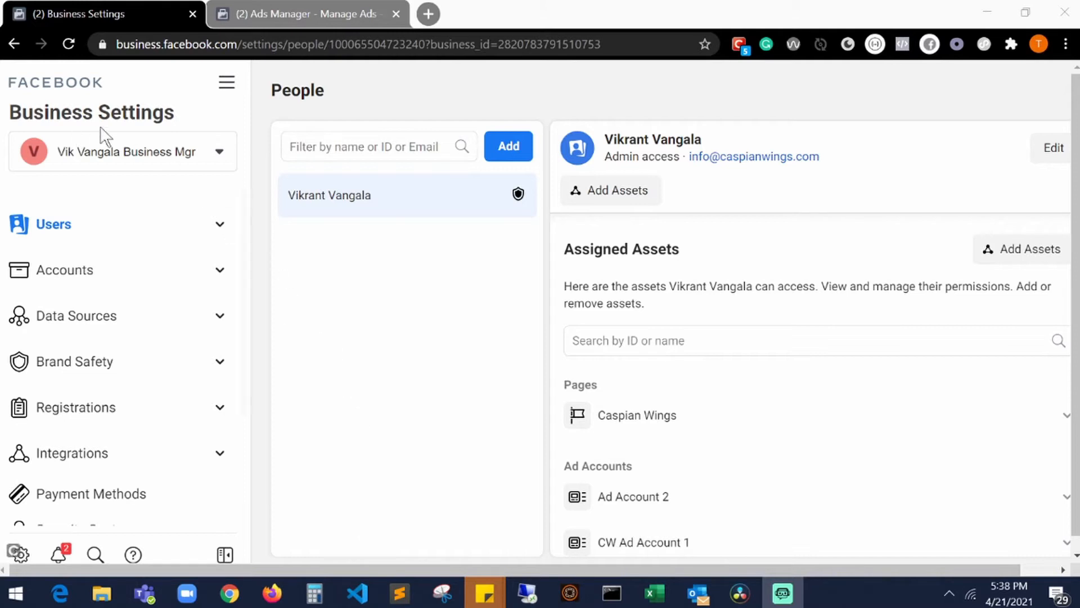
# Step: Reopen Business Settings and collapse the Users and Accounts groups in the settings list
pyautogui.click(225, 89)
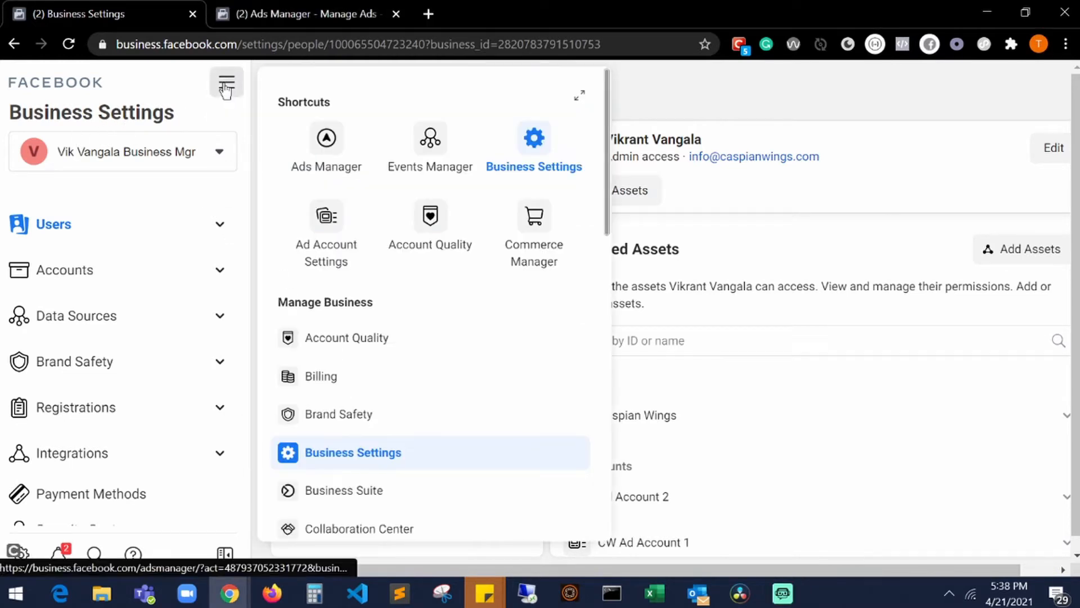
pyautogui.click(535, 149)
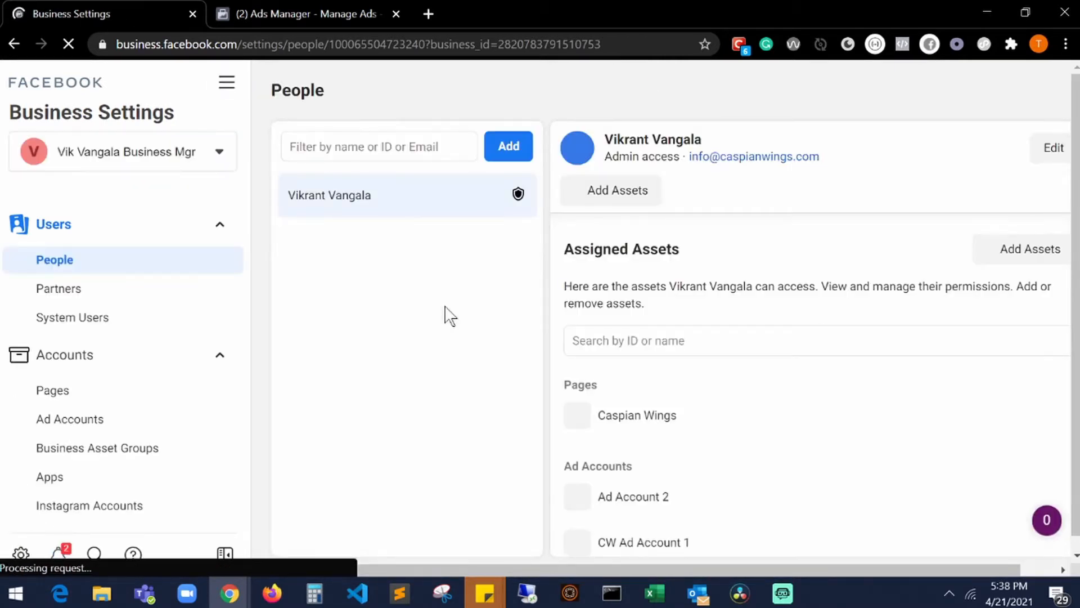
pyautogui.click(219, 225)
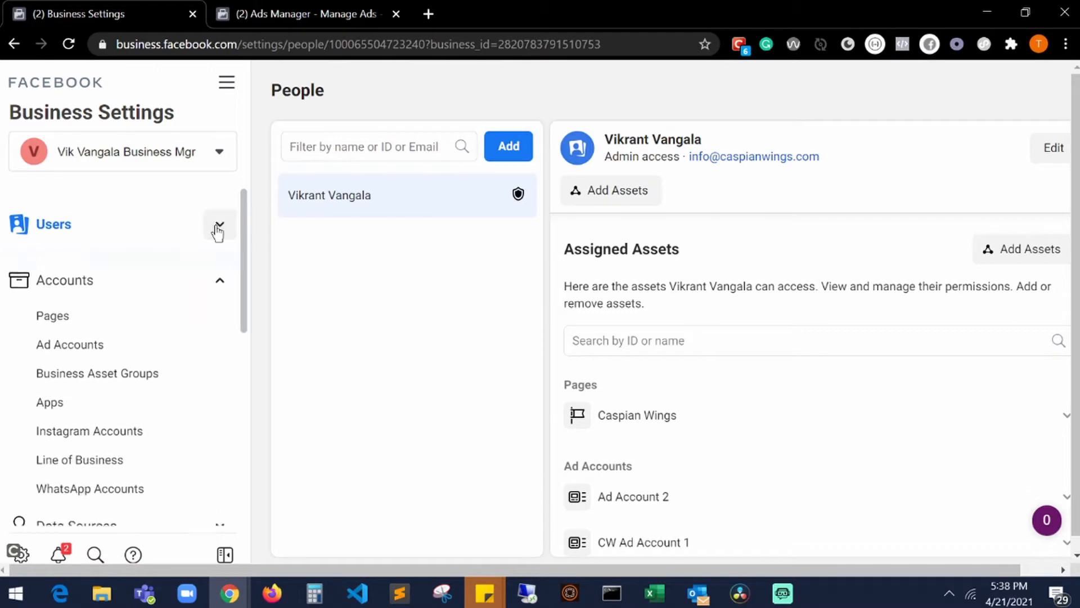
pyautogui.click(222, 273)
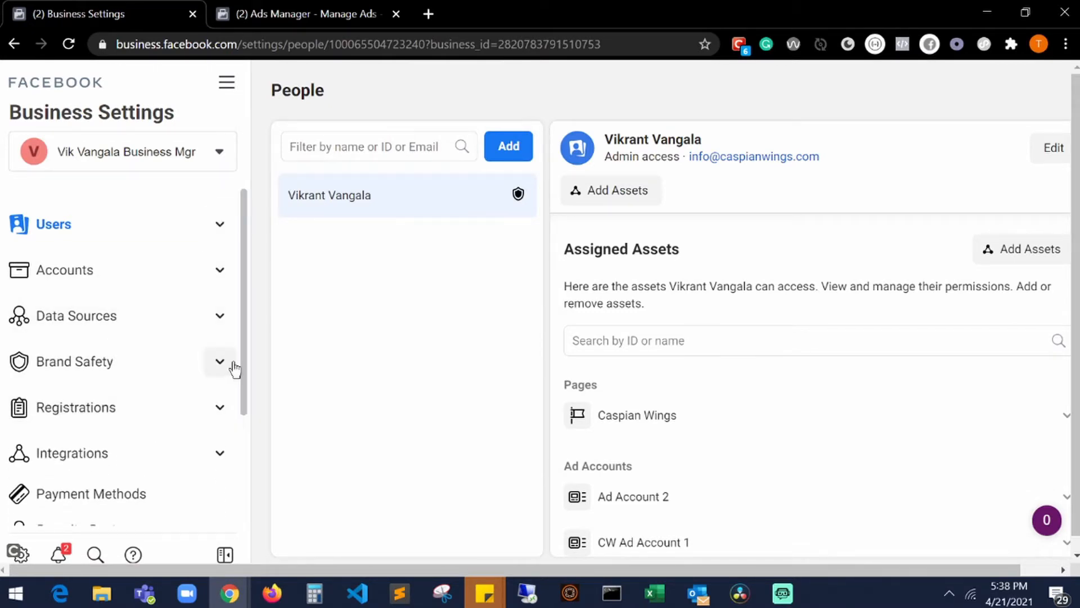
# Step: Examine the Business Settings categories, including the entries under Users and Accounts
pyautogui.moveTo(247, 324); pyautogui.dragTo(246, 448)
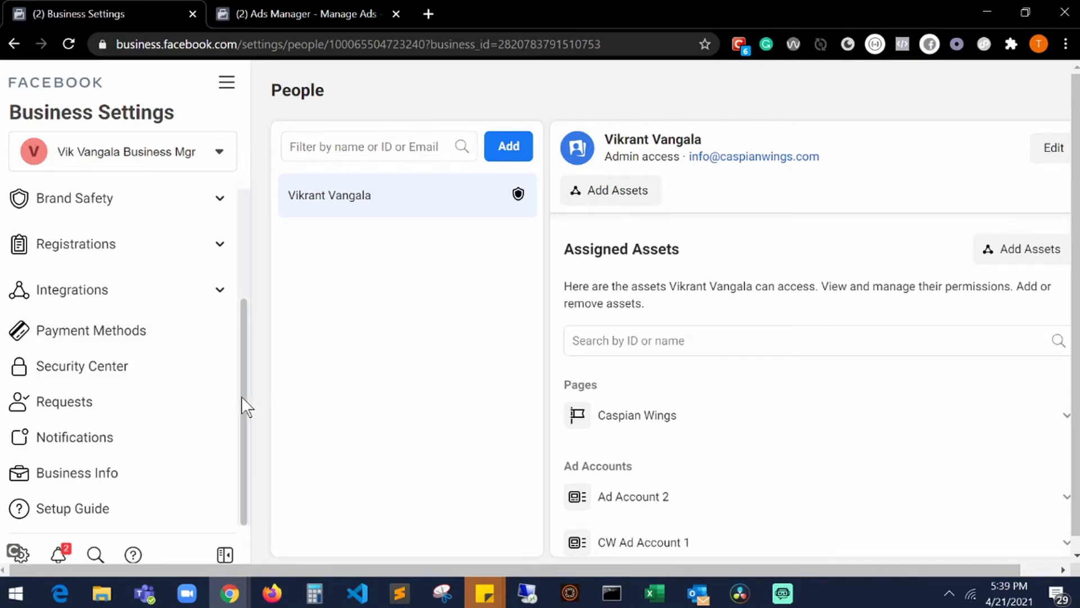
pyautogui.scroll(2, 241, 393)
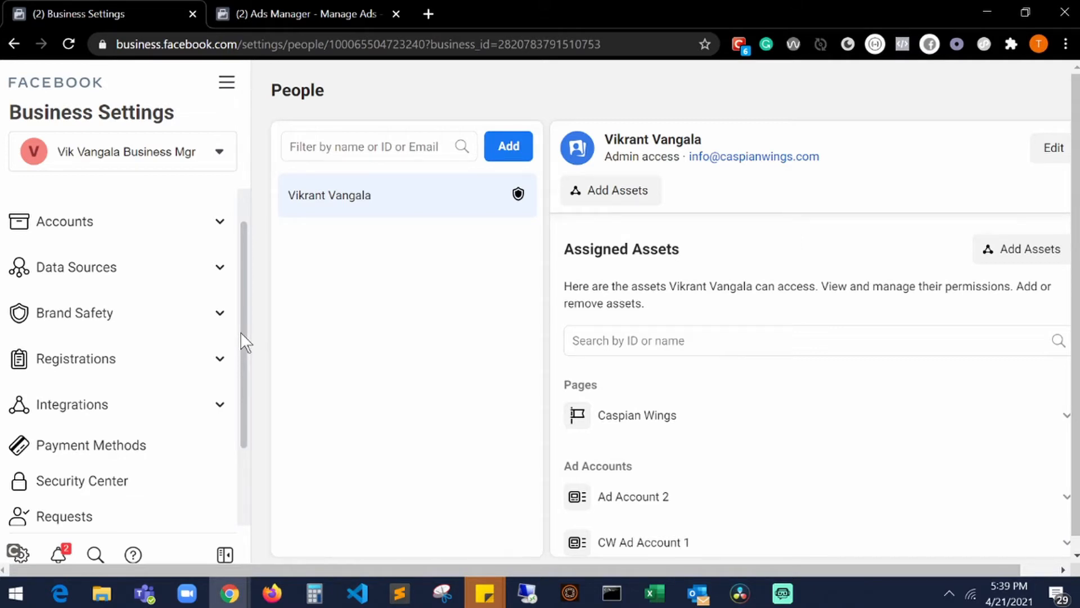
pyautogui.scroll(1, 240, 335)
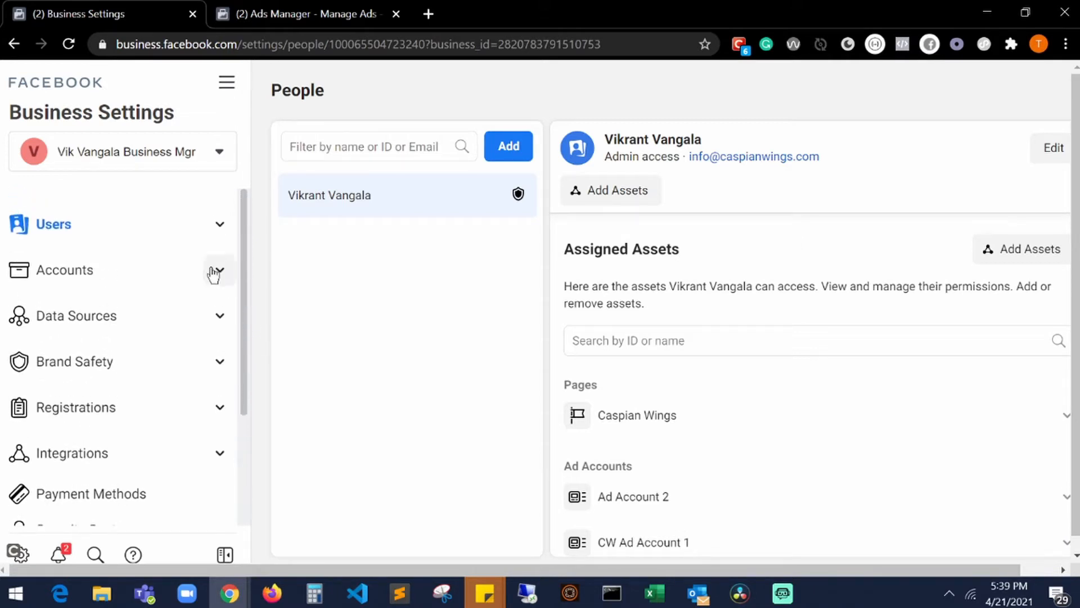
pyautogui.click(219, 231)
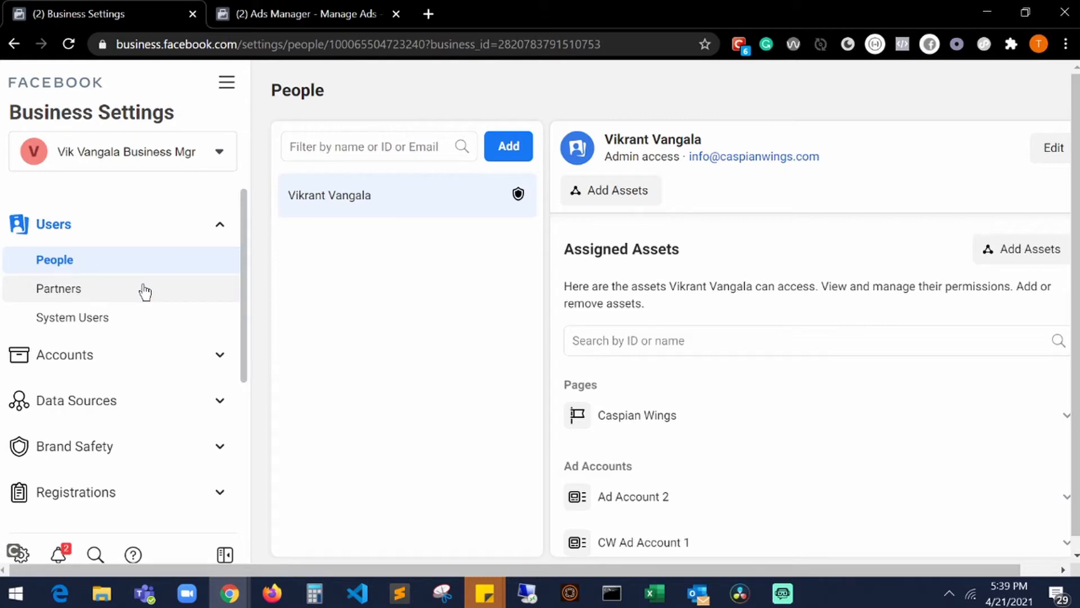
pyautogui.click(220, 224)
pyautogui.click(220, 271)
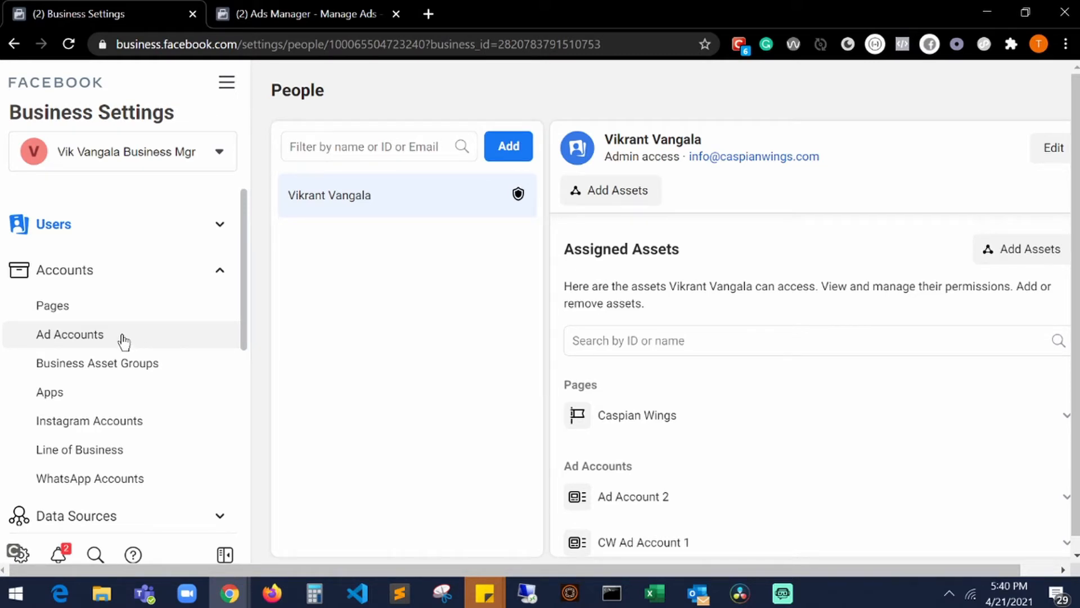
pyautogui.rightClick(102, 333)
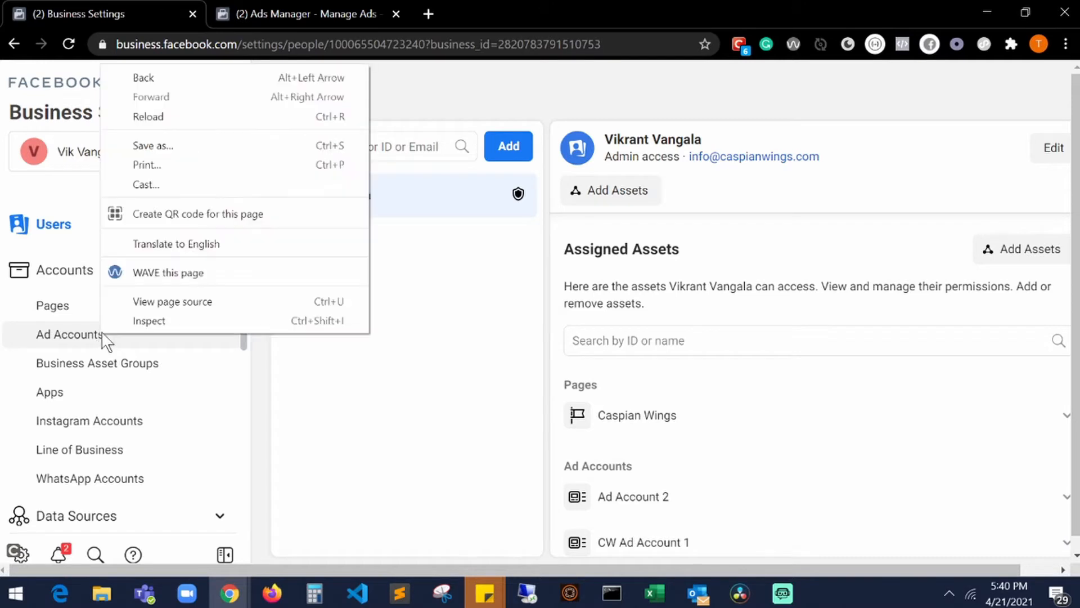
pyautogui.click(366, 363)
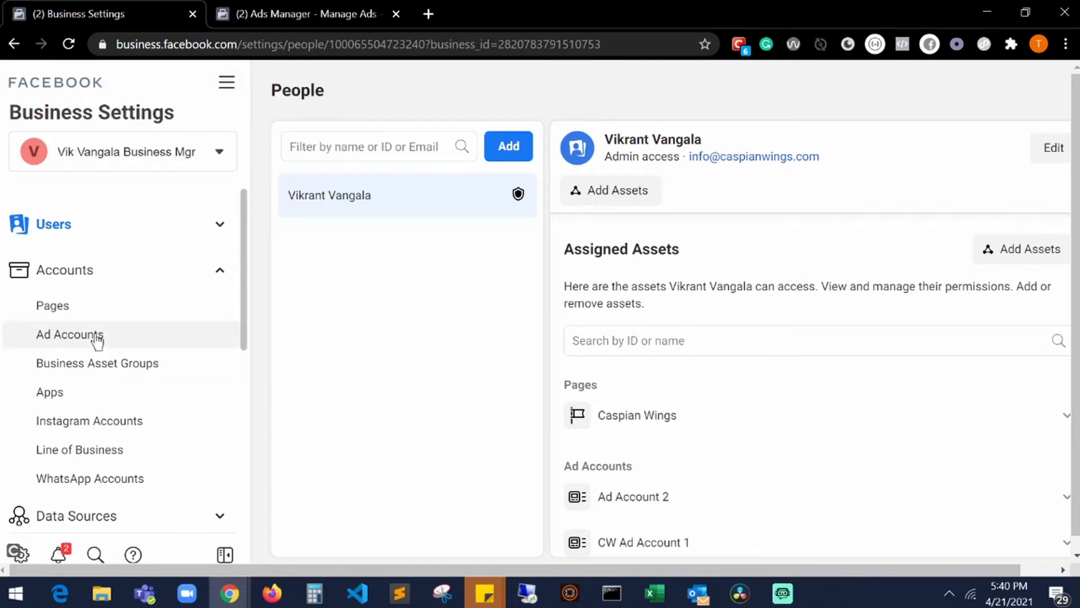
# Step: Switch to the Ads Manager campaigns page that is already open in the browser
pyautogui.click(228, 85)
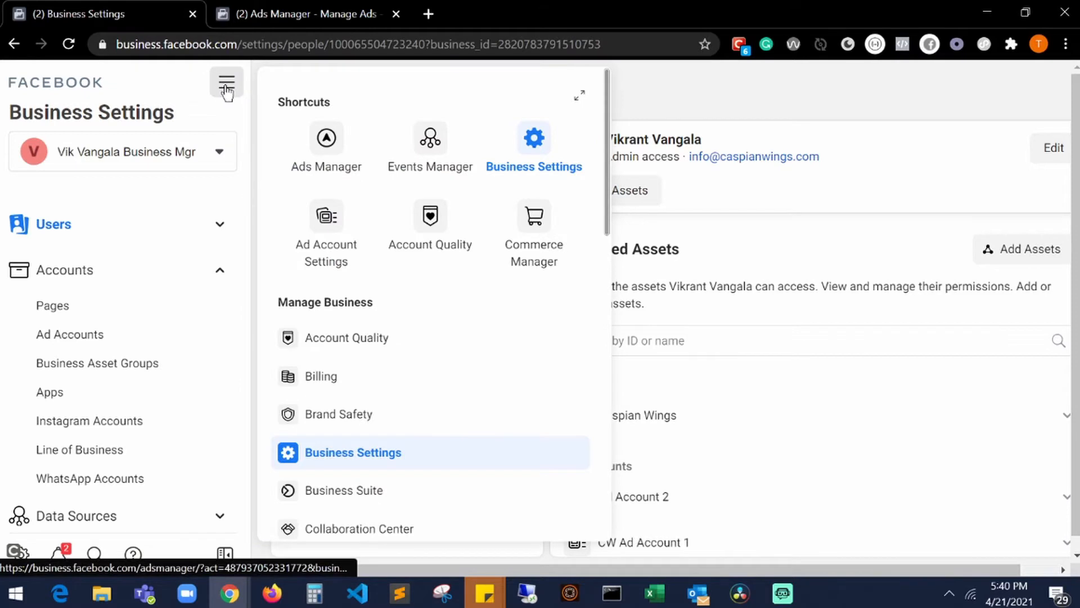
pyautogui.rightClick(326, 139)
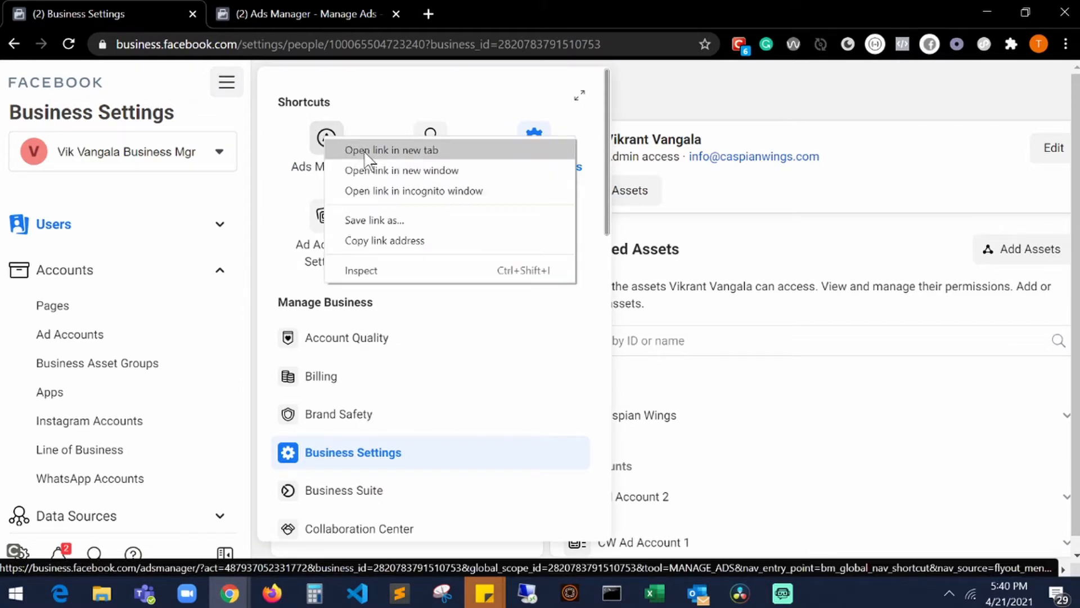
pyautogui.click(283, 8)
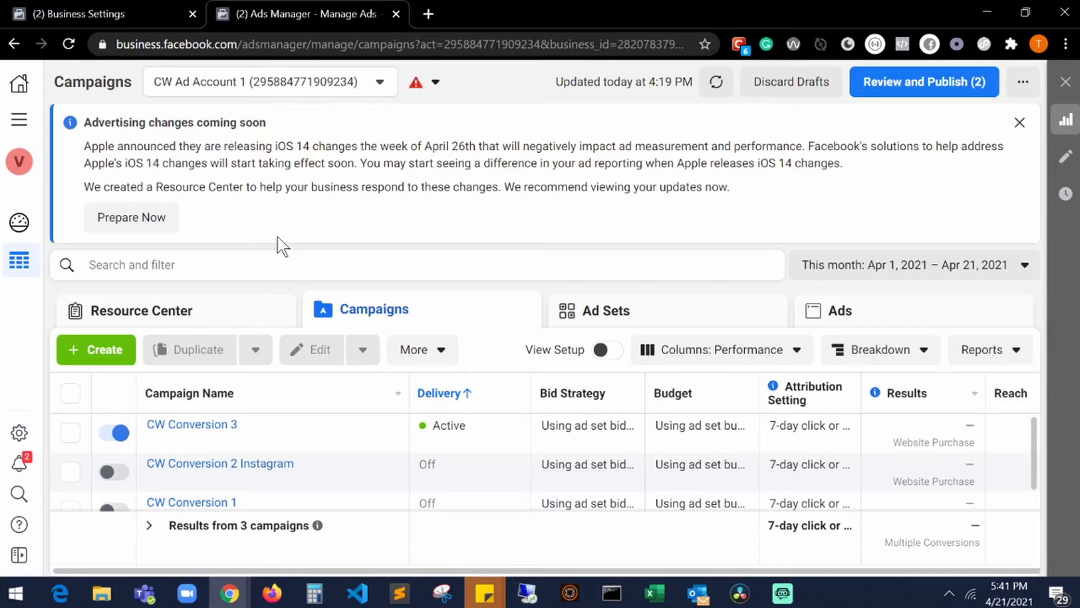
# Step: Create a new campaign with the Conversions objective, leaving the optional name unset
pyautogui.click(111, 352)
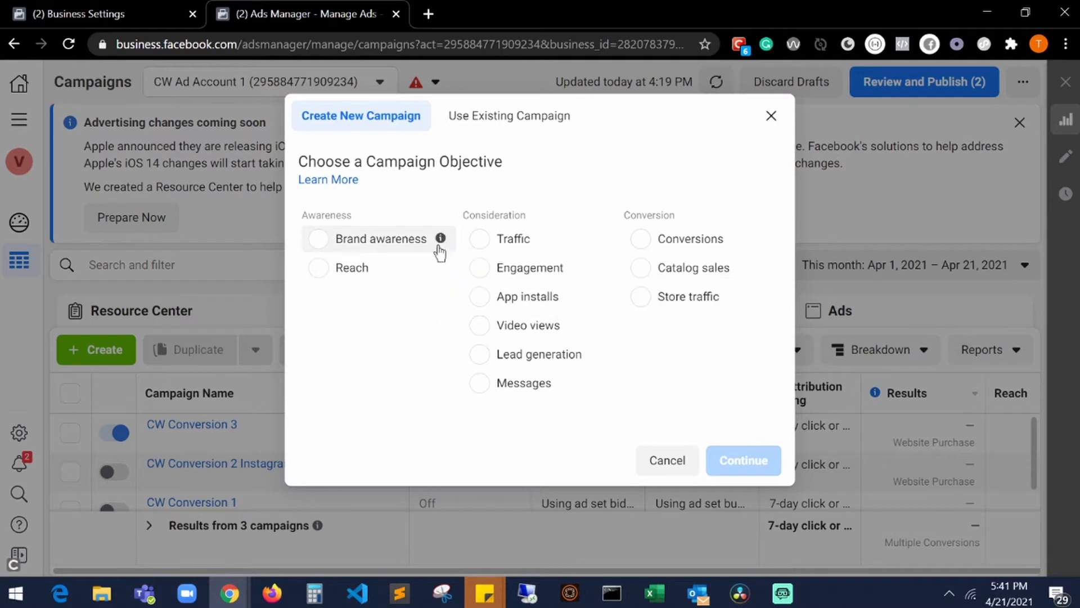
pyautogui.moveTo(440, 246)
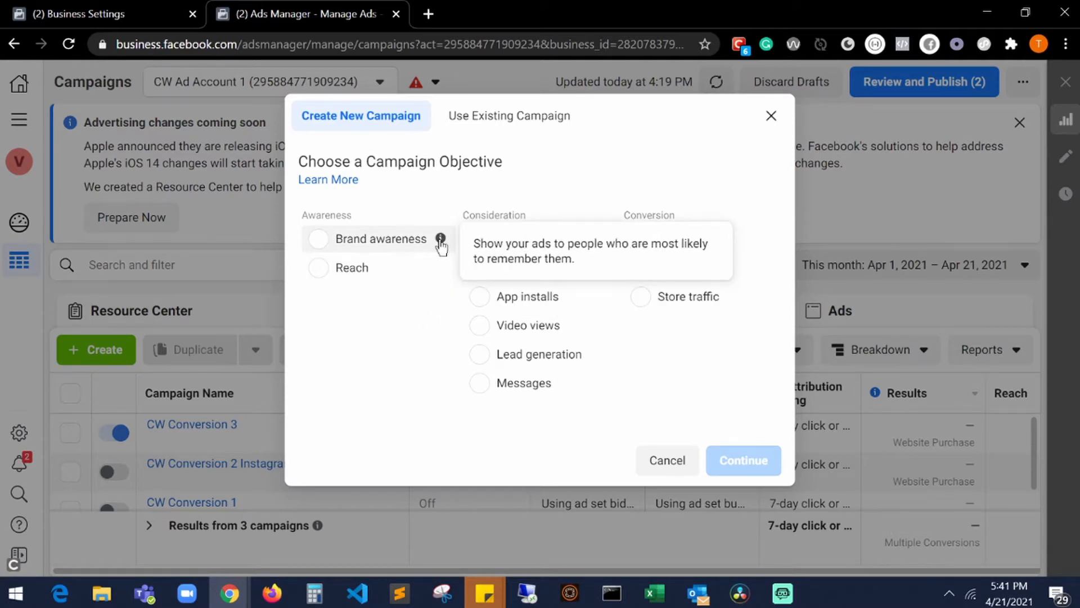
pyautogui.moveTo(440, 272)
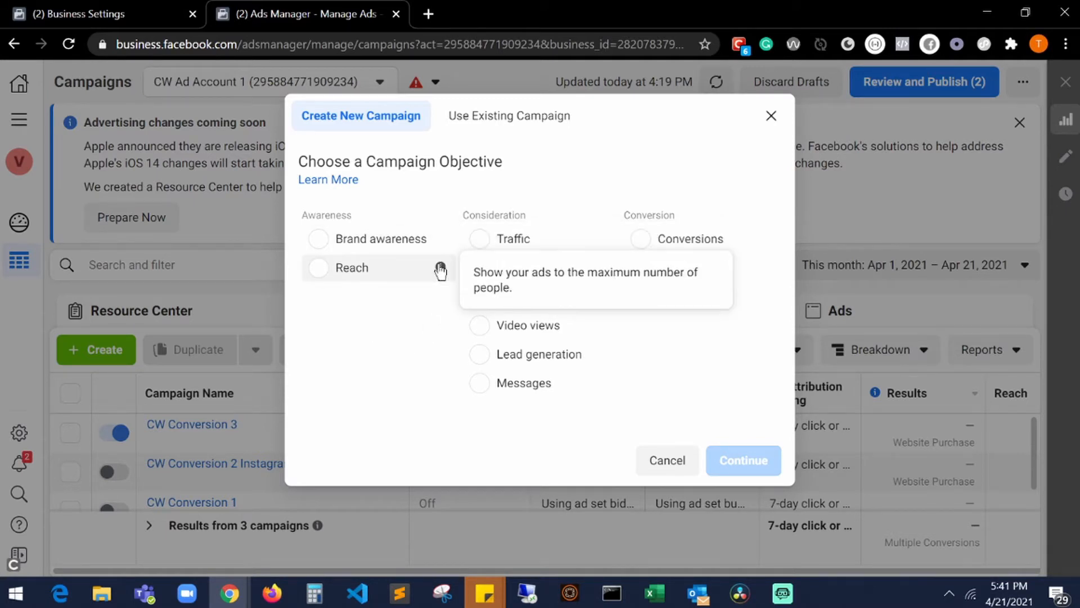
pyautogui.moveTo(602, 241)
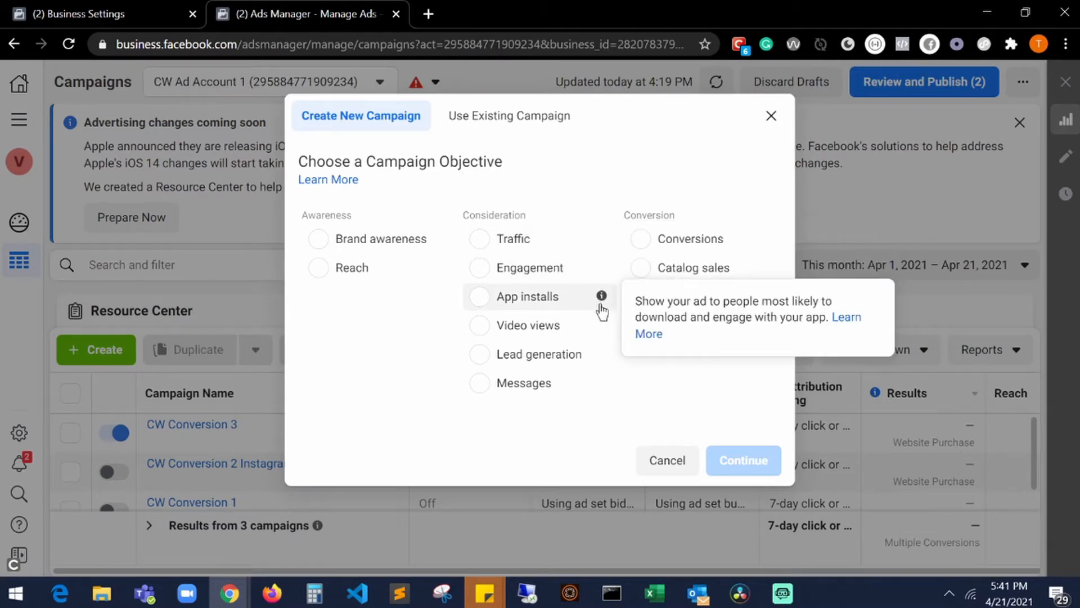
pyautogui.moveTo(596, 339)
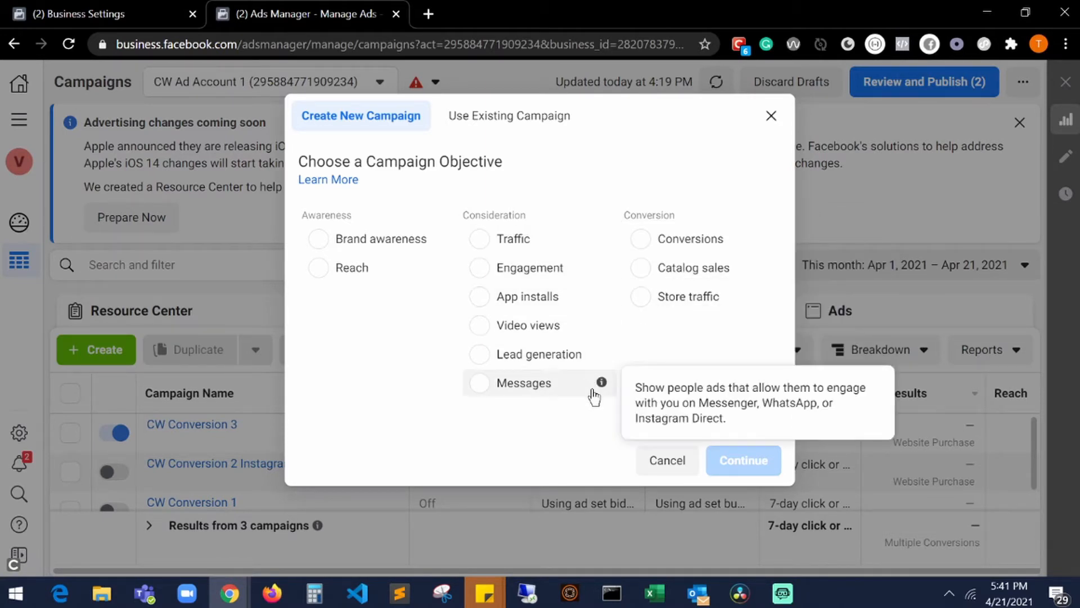
pyautogui.moveTo(762, 243)
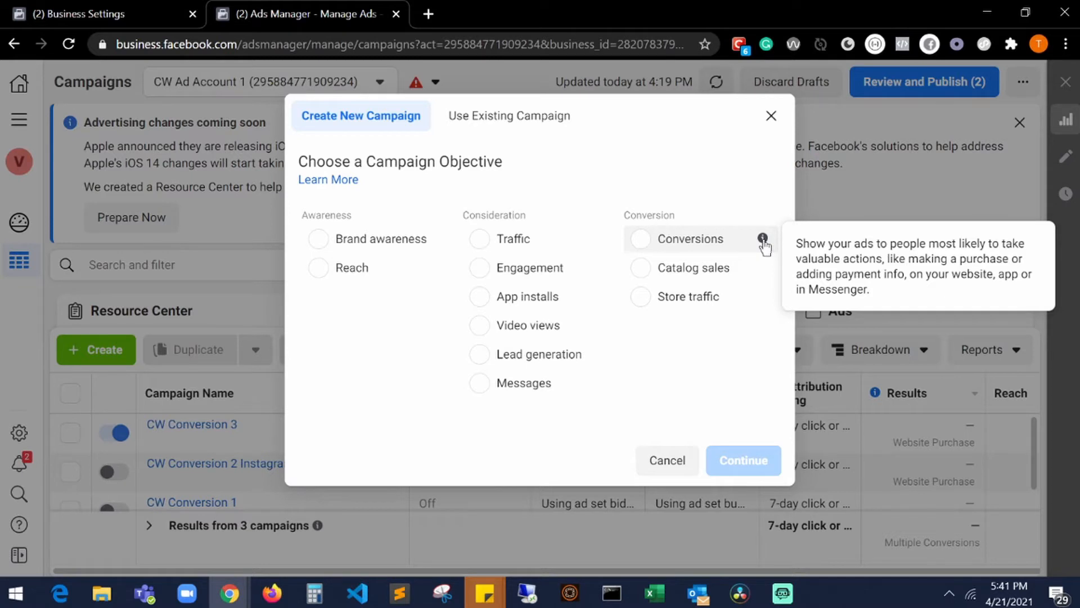
pyautogui.moveTo(768, 271)
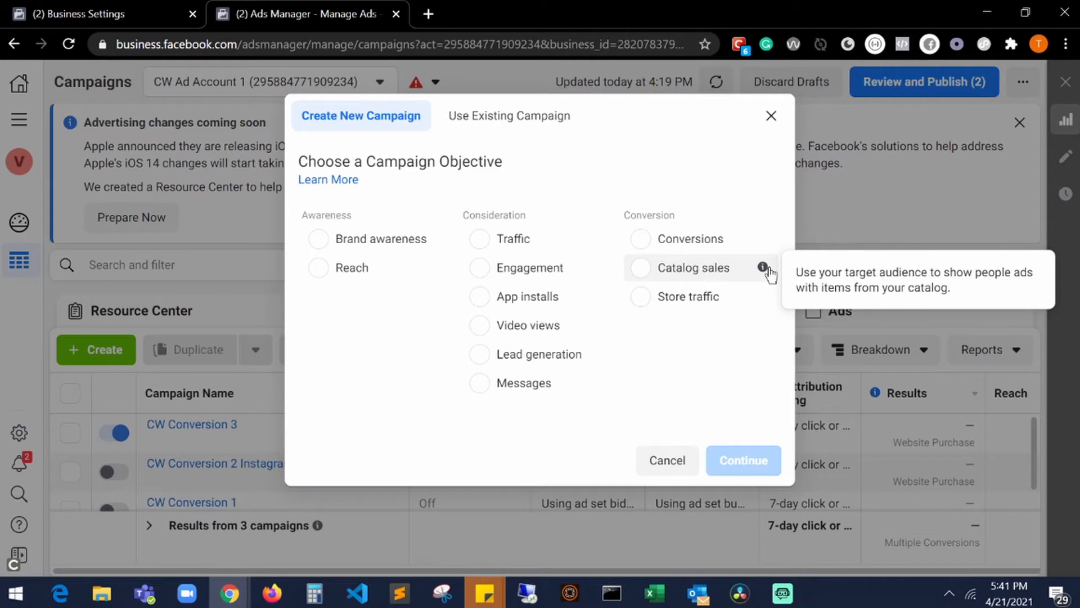
pyautogui.moveTo(762, 295)
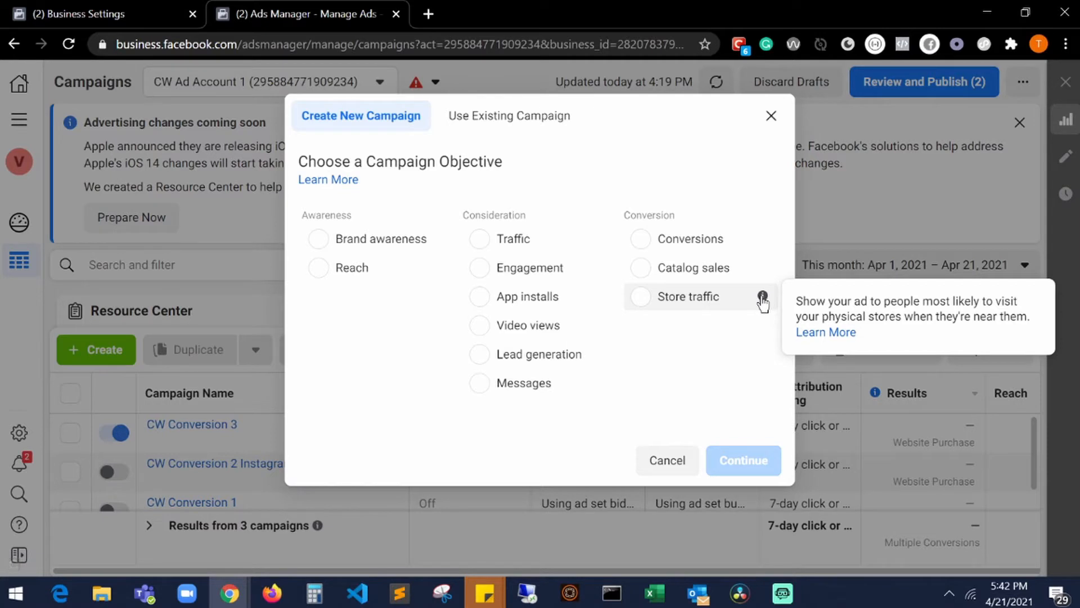
pyautogui.click(722, 244)
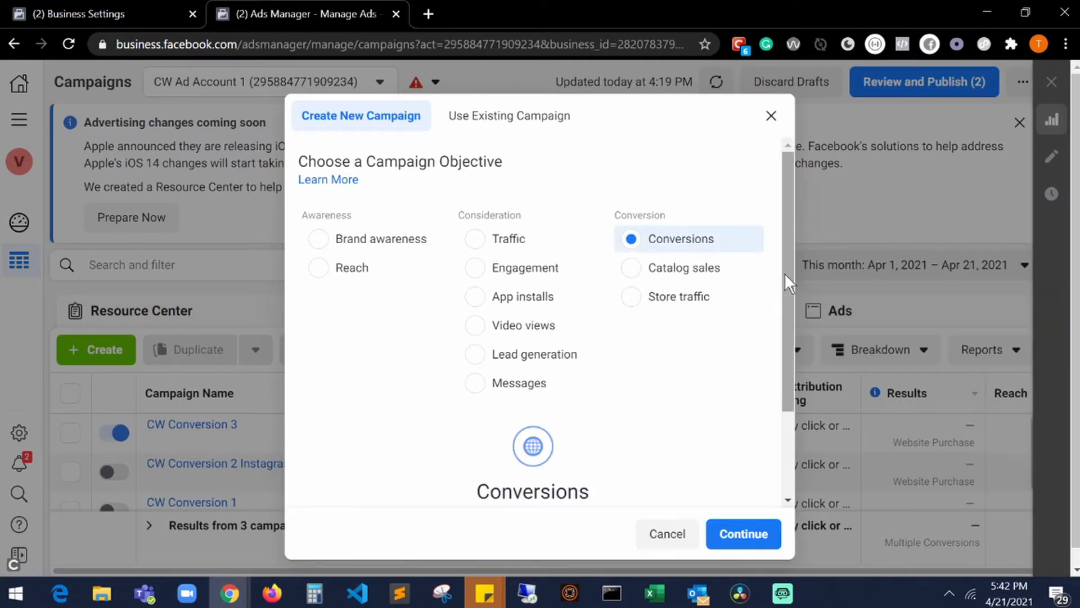
pyautogui.moveTo(784, 272); pyautogui.dragTo(792, 377)
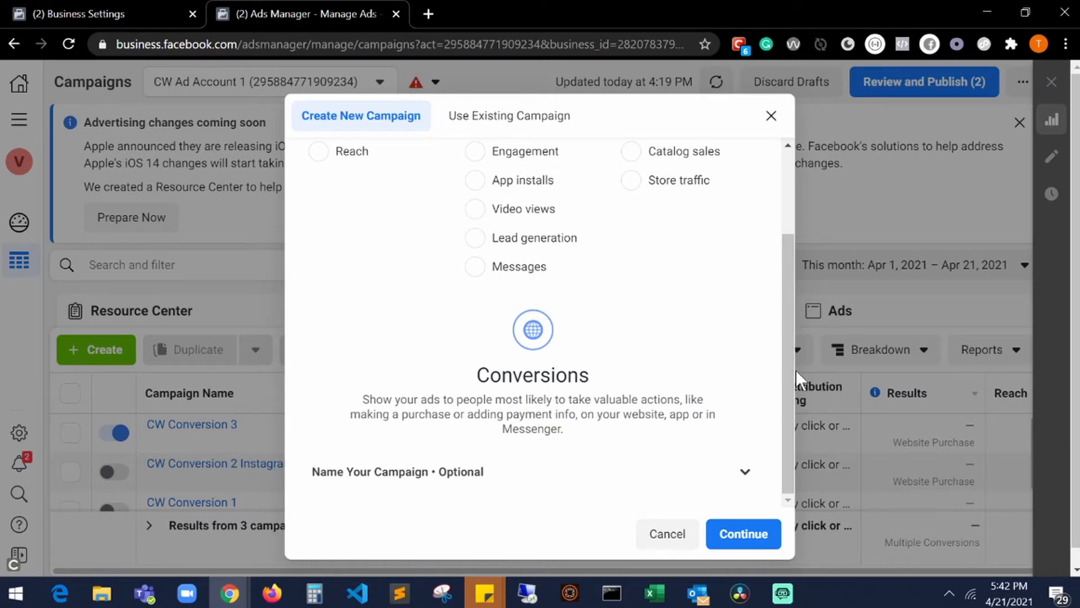
pyautogui.click(753, 540)
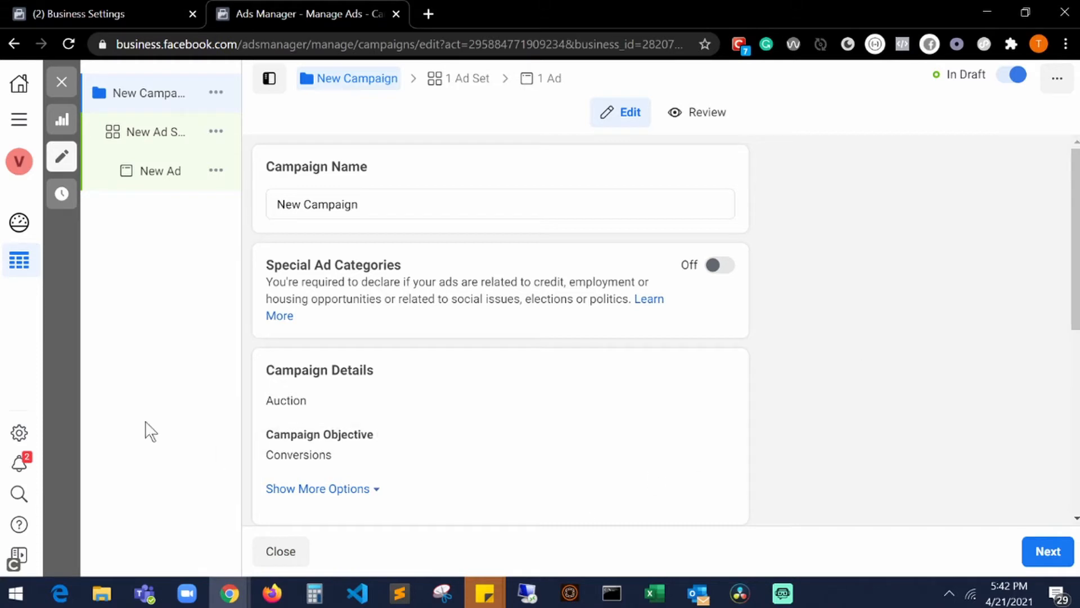
# Step: Rename the new campaign as "CW Conversion 4"
pyautogui.moveTo(145, 319)
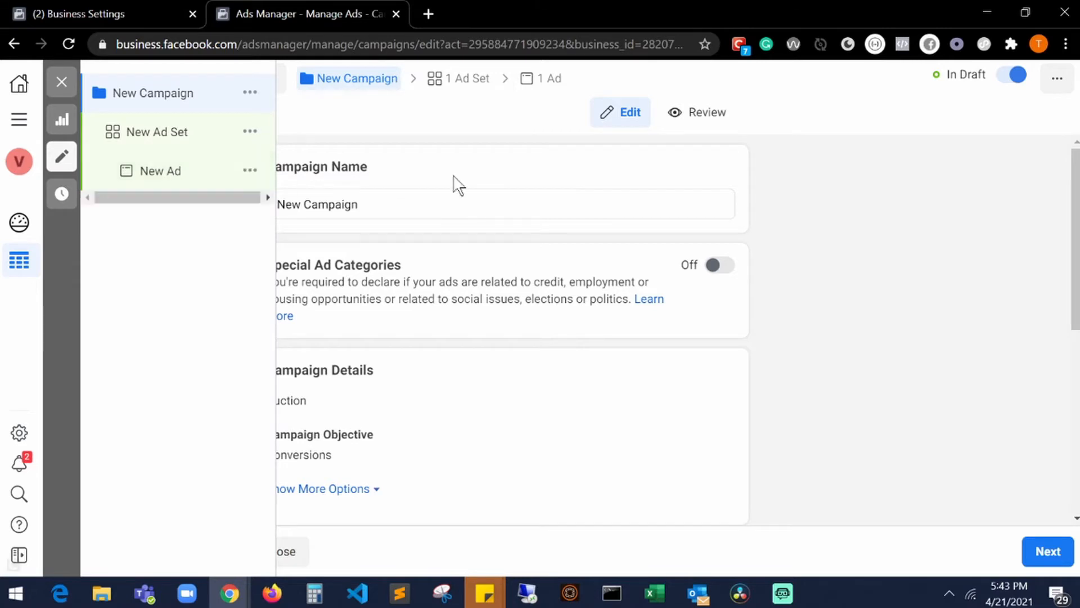
pyautogui.click(443, 197)
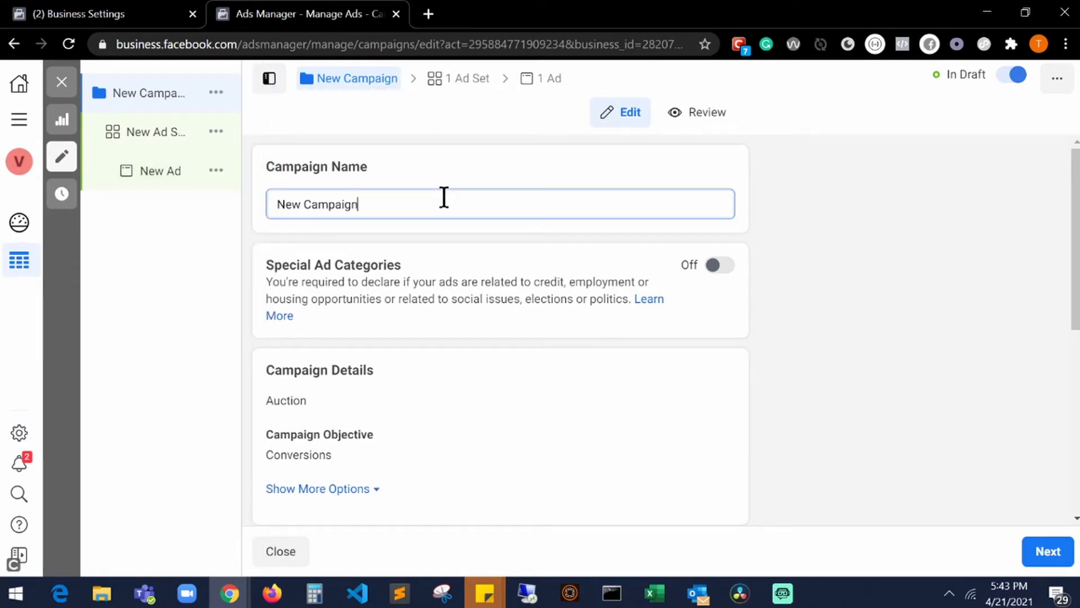
pyautogui.moveTo(436, 200); pyautogui.dragTo(248, 194)
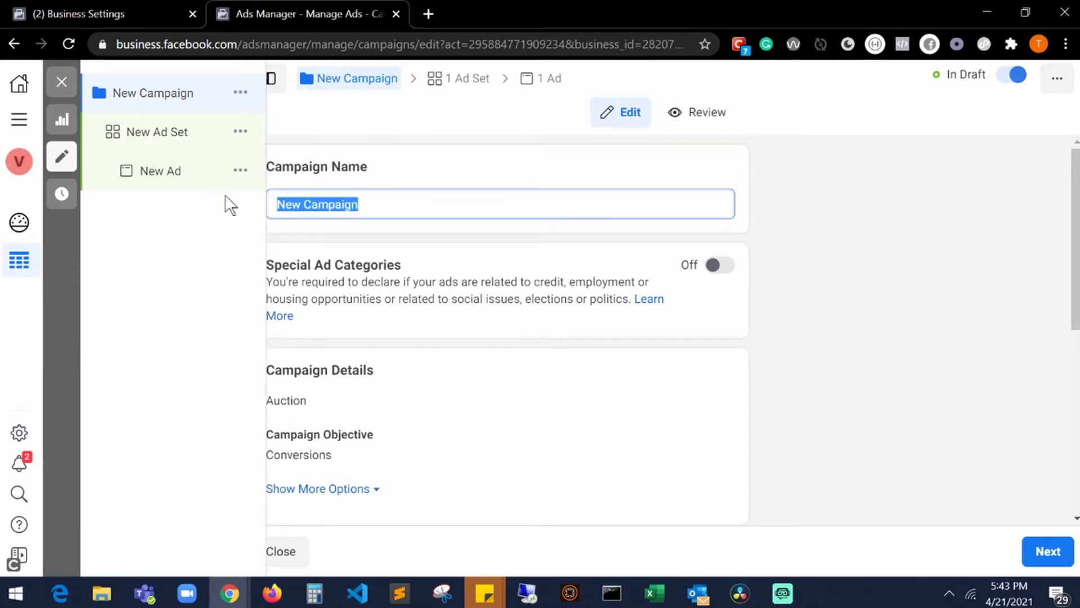
pyautogui.write('CW Conversion ')
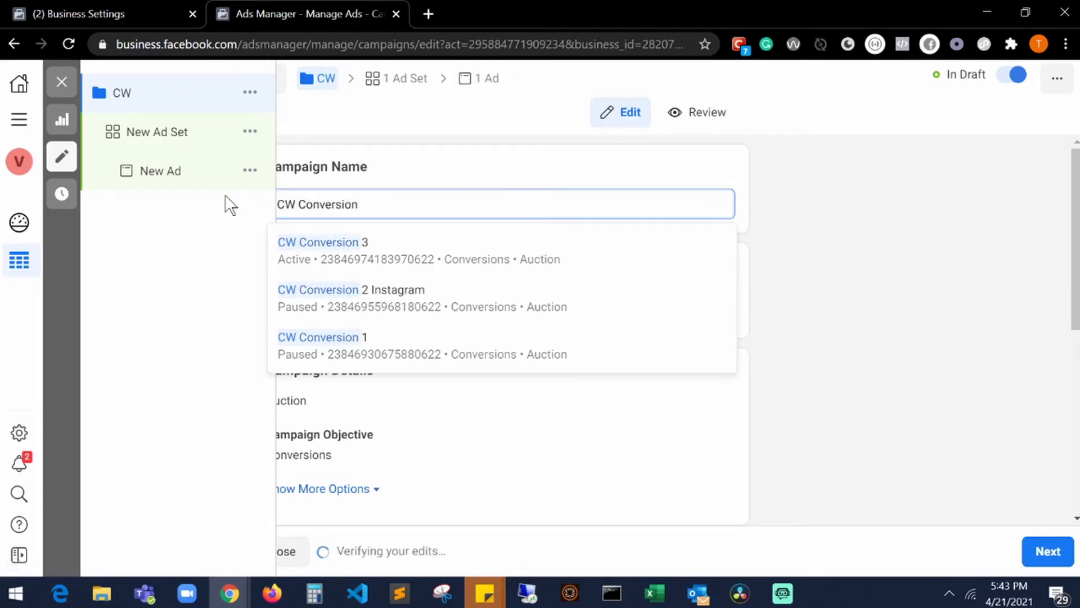
pyautogui.write('4')
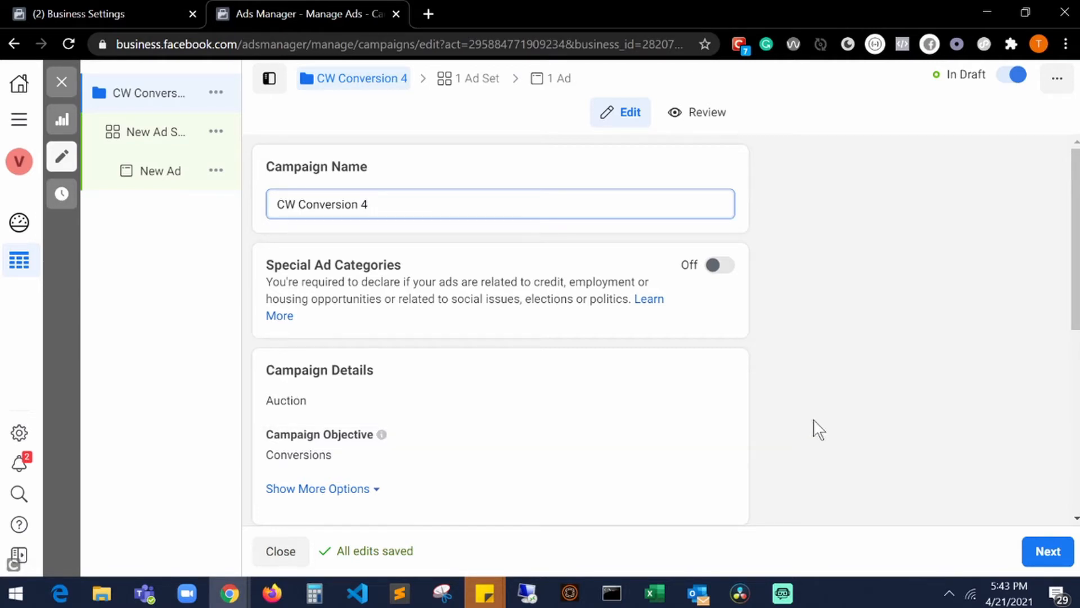
# Step: Add a campaign spending limit of $10 in the campaign details
pyautogui.scroll(-2, 838, 428)
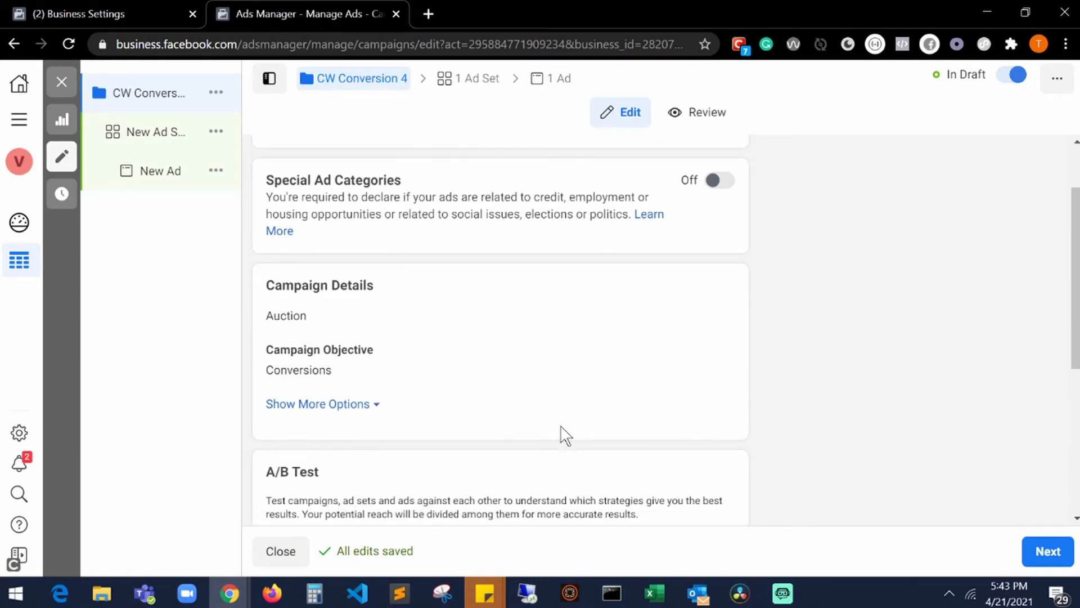
pyautogui.click(355, 404)
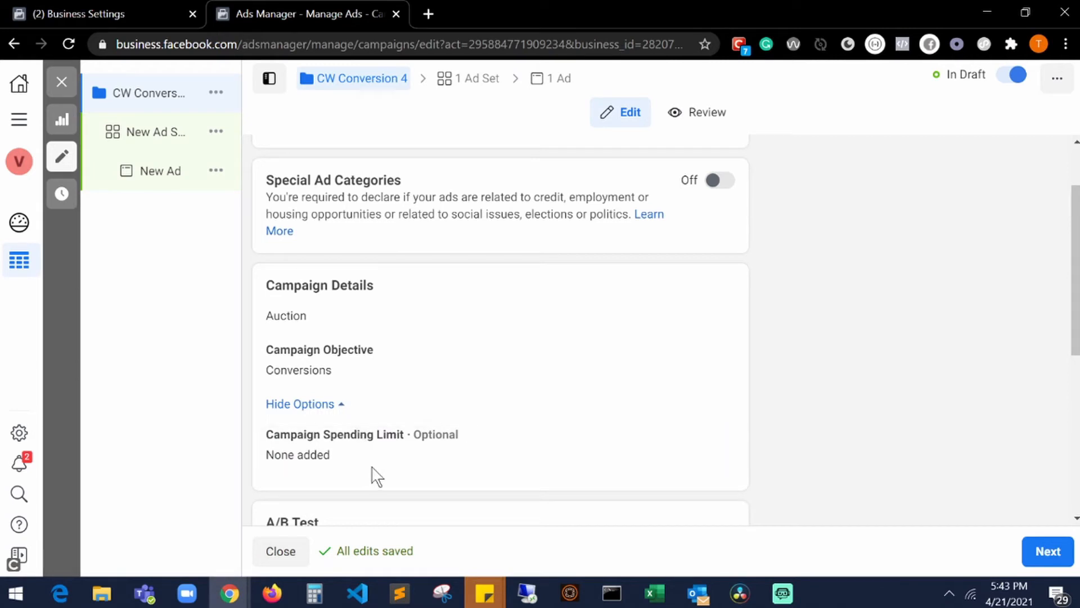
pyautogui.moveTo(390, 463)
pyautogui.click(715, 436)
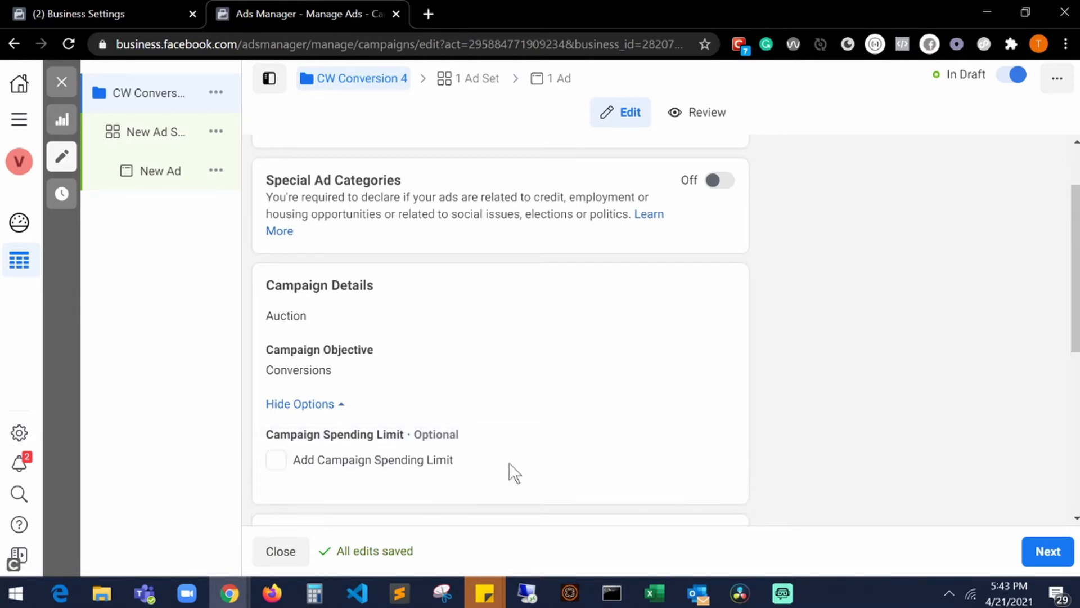
pyautogui.click(277, 461)
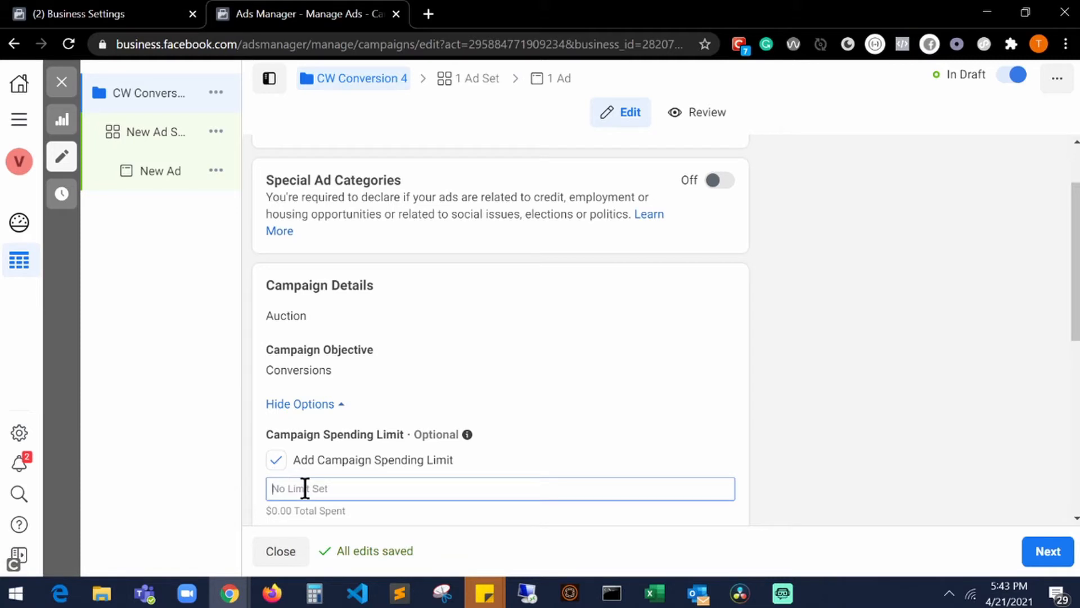
pyautogui.write('10')
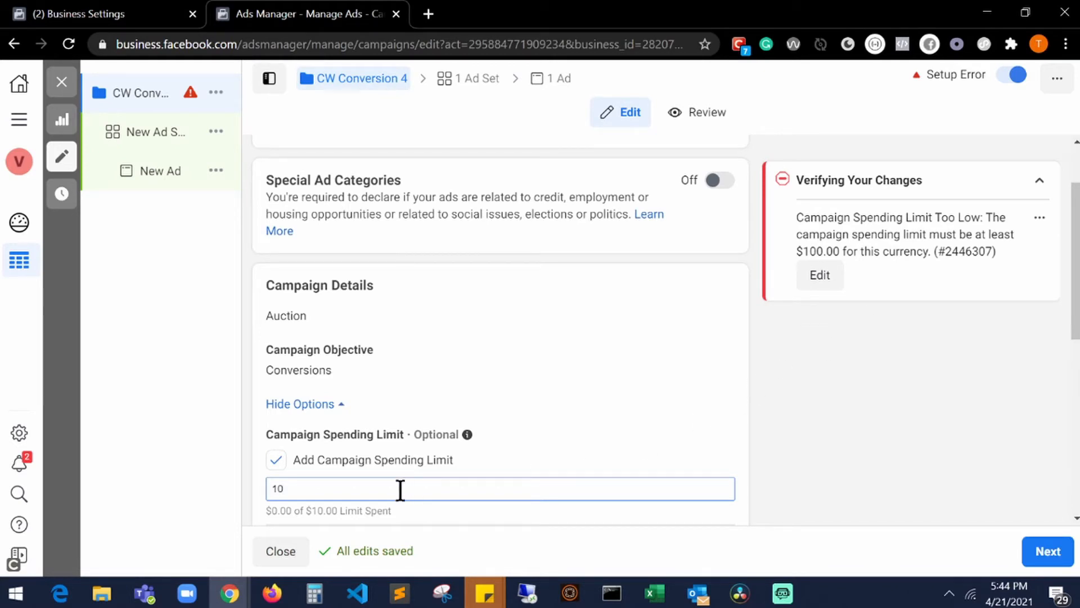
# Step: Set the campaign spending limit to $100 and review the remaining campaign settings down to Campaign Budget Optimization
pyautogui.write('0')
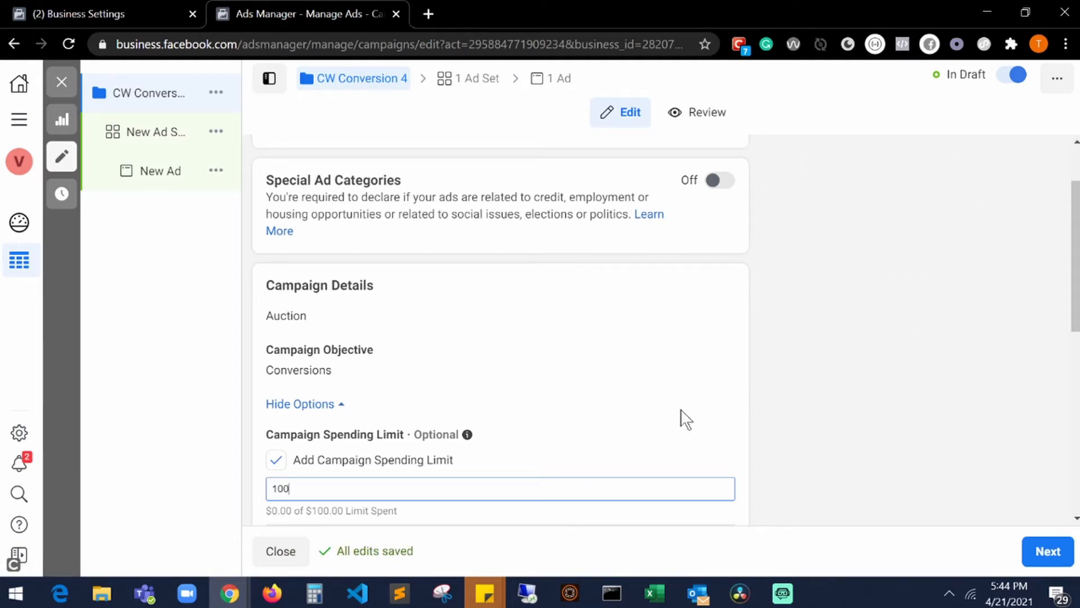
pyautogui.click(834, 426)
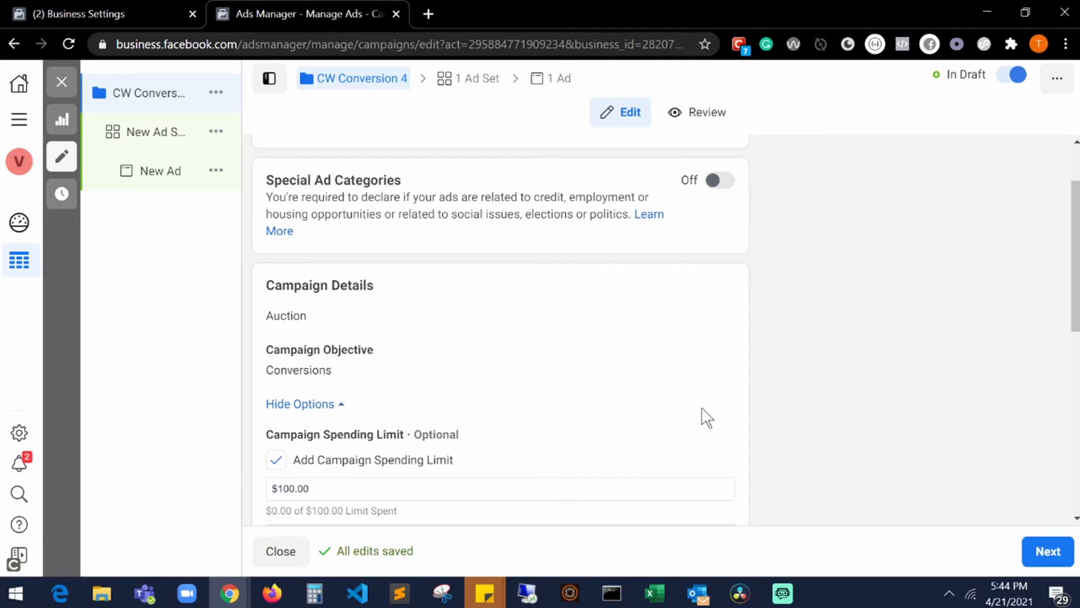
pyautogui.scroll(-3, 709, 417)
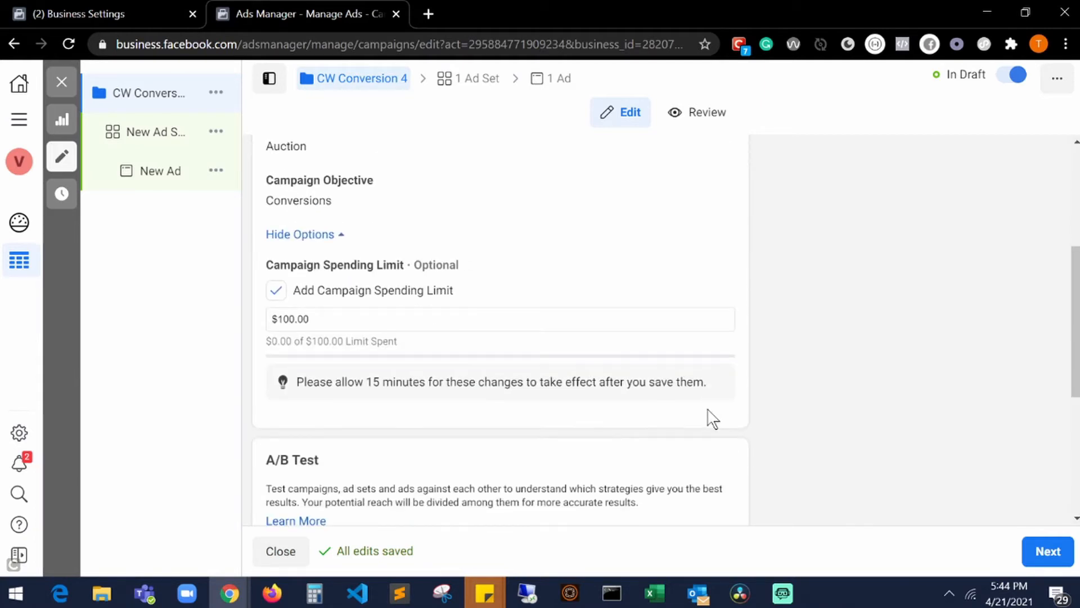
pyautogui.scroll(-3, 708, 416)
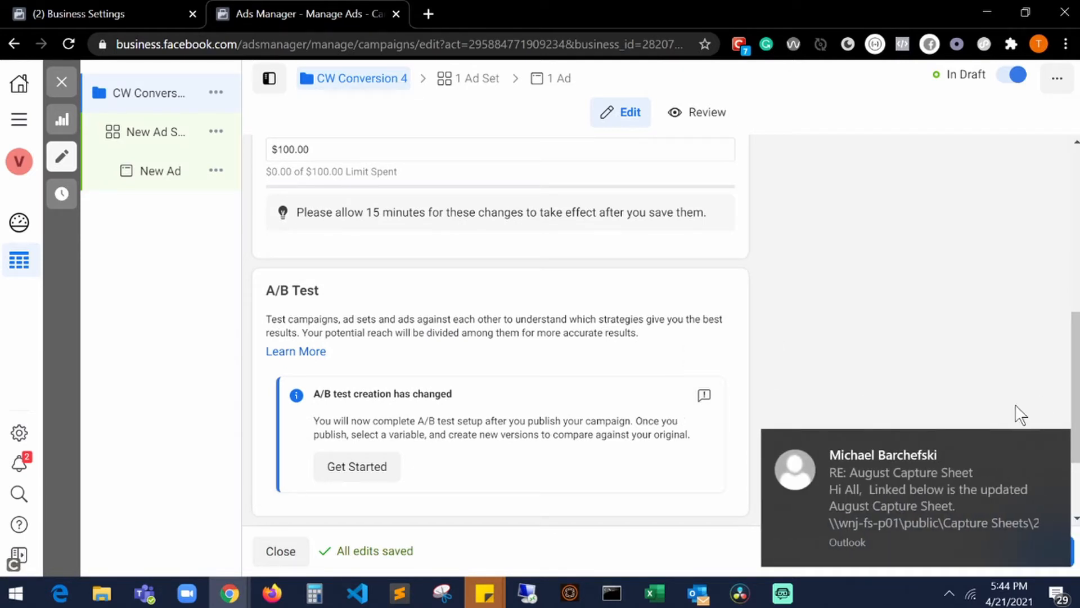
pyautogui.click(1056, 439)
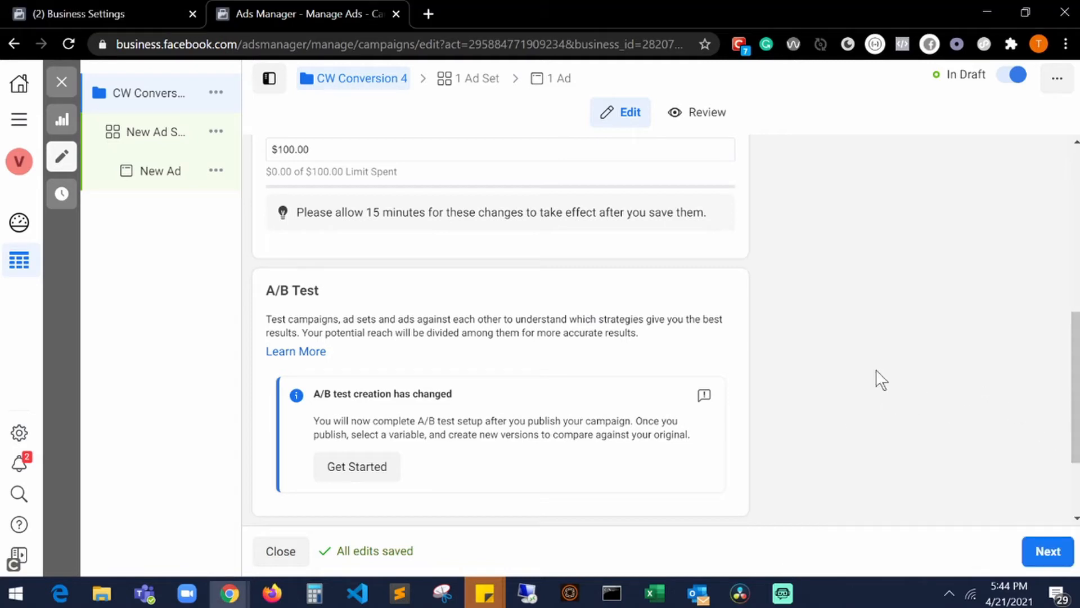
pyautogui.scroll(-3, 644, 405)
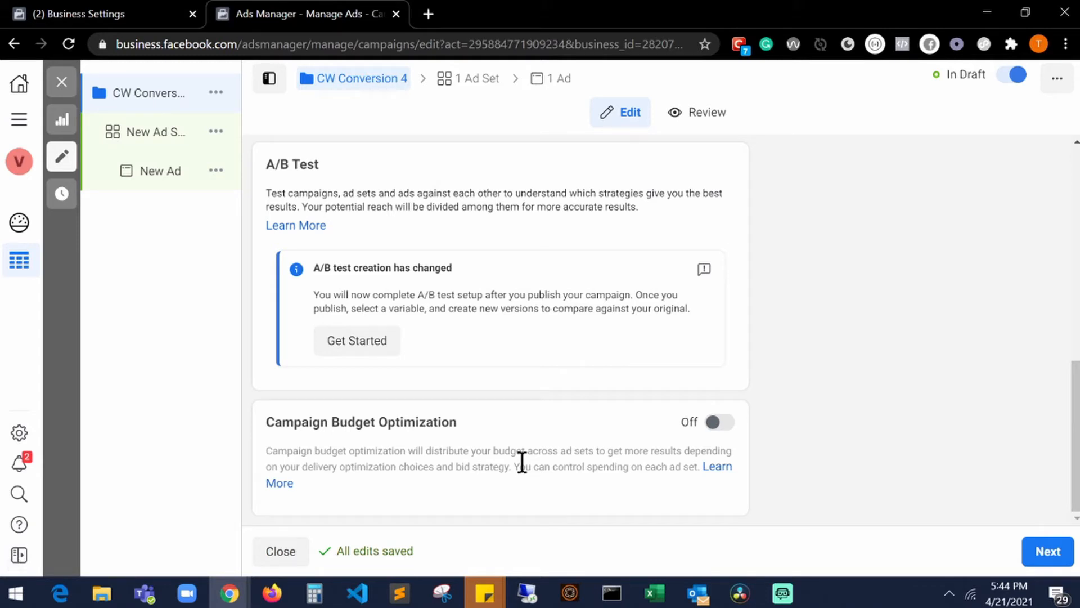
# Step: Proceed to the campaign's ad set and rename it "CW Ad Set 4.1"
pyautogui.click(1048, 552)
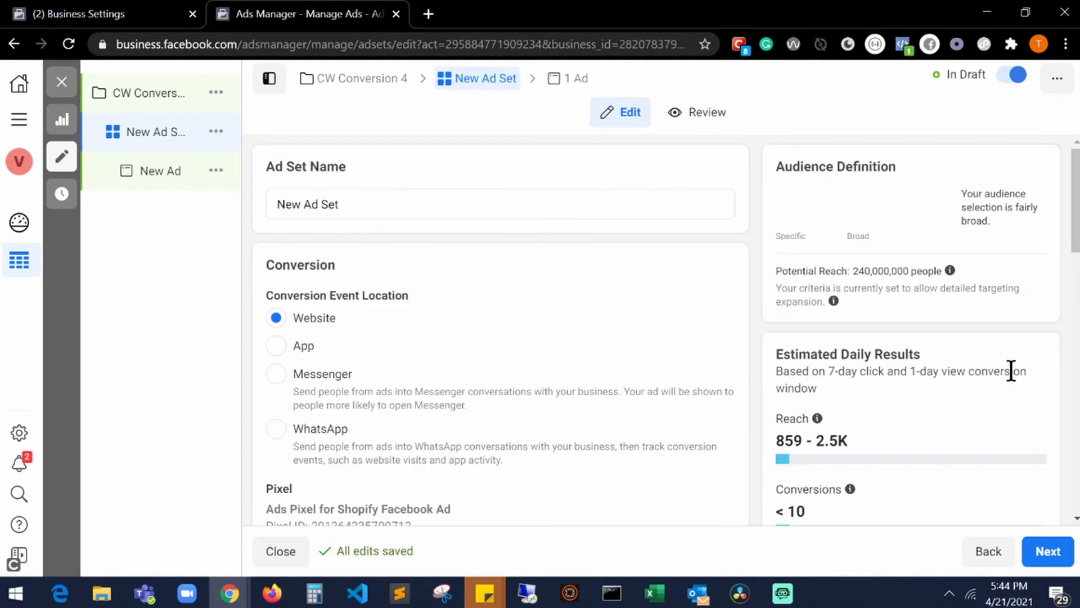
pyautogui.click(435, 201)
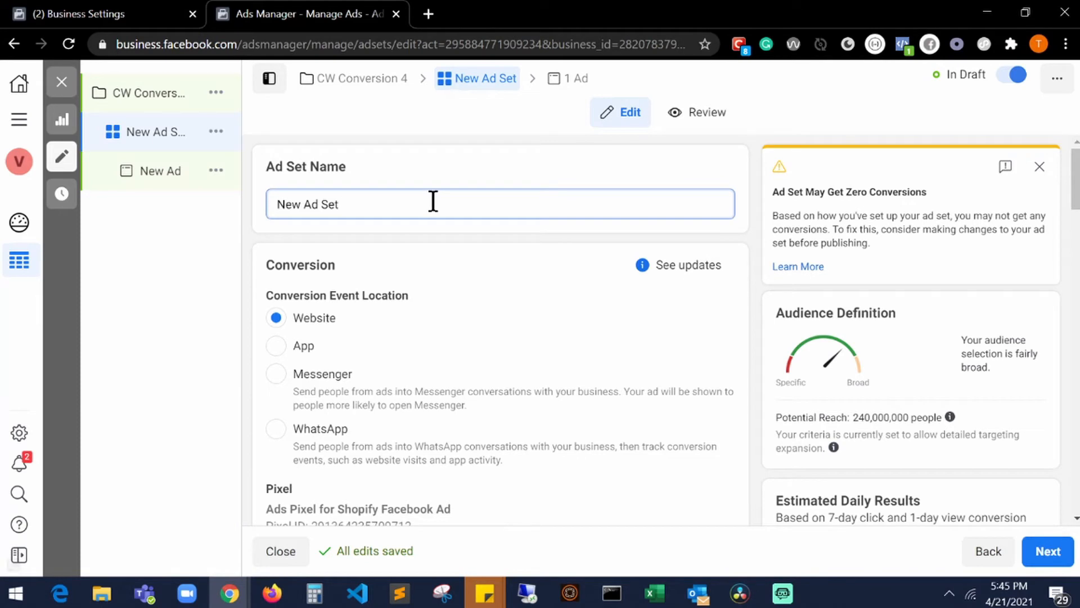
pyautogui.moveTo(403, 209); pyautogui.dragTo(195, 208)
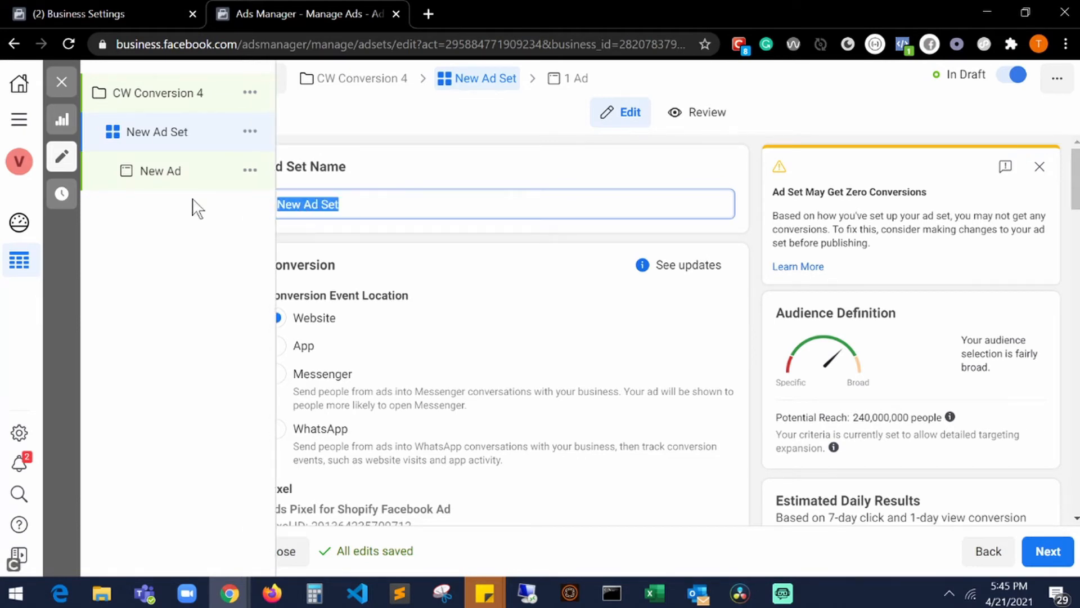
pyautogui.write('CW ')
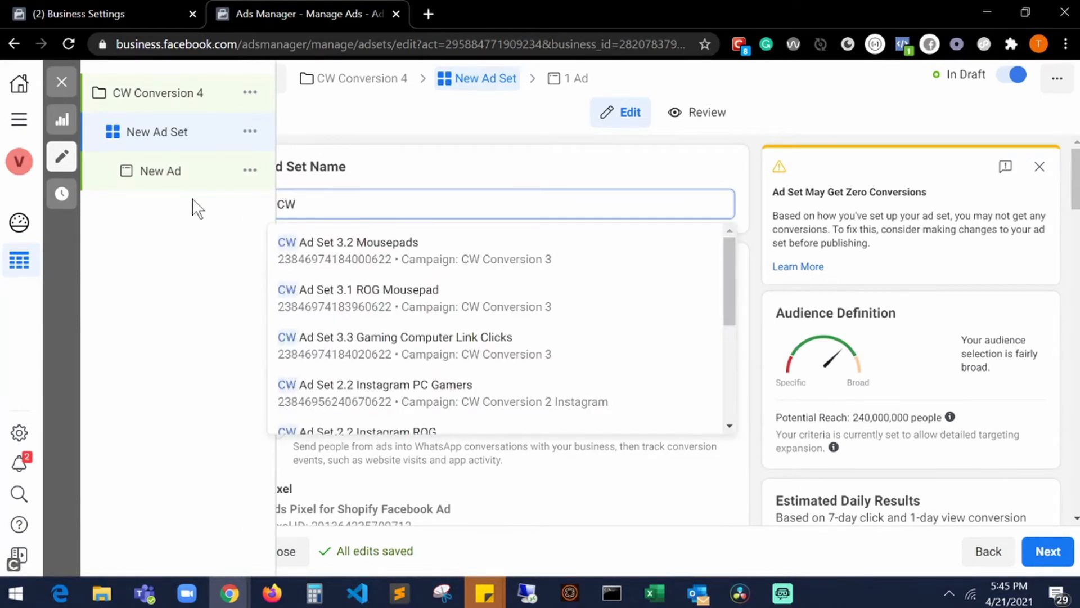
pyautogui.write('Ad SE')
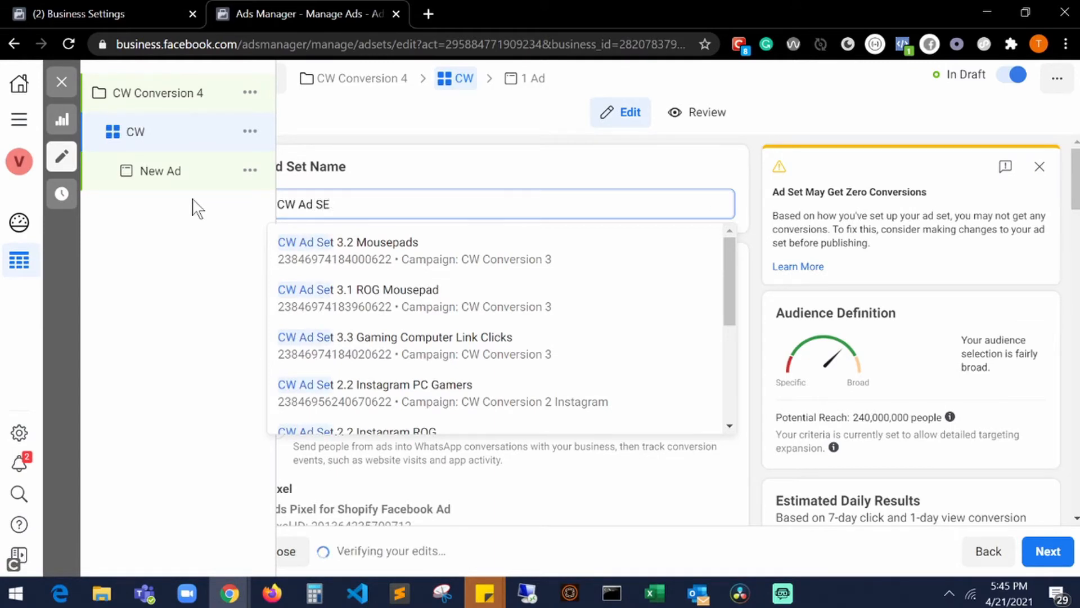
pyautogui.write('t 4.1')
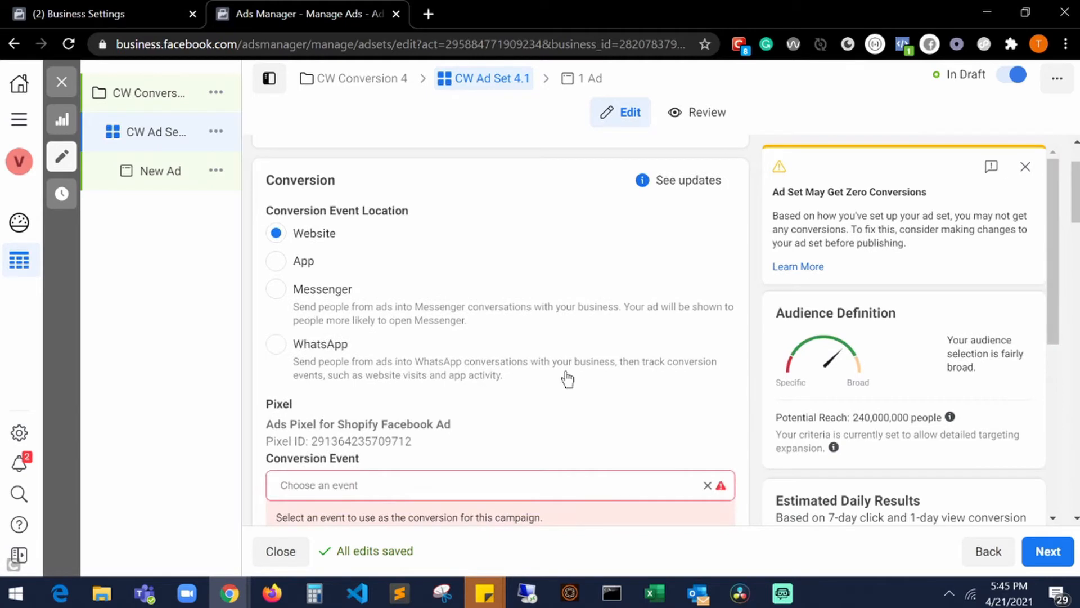
# Step: Examine the ad set's zero-conversions warning and the active and inactive conversion events offered for its pixel
pyautogui.scroll(2, 568, 378)
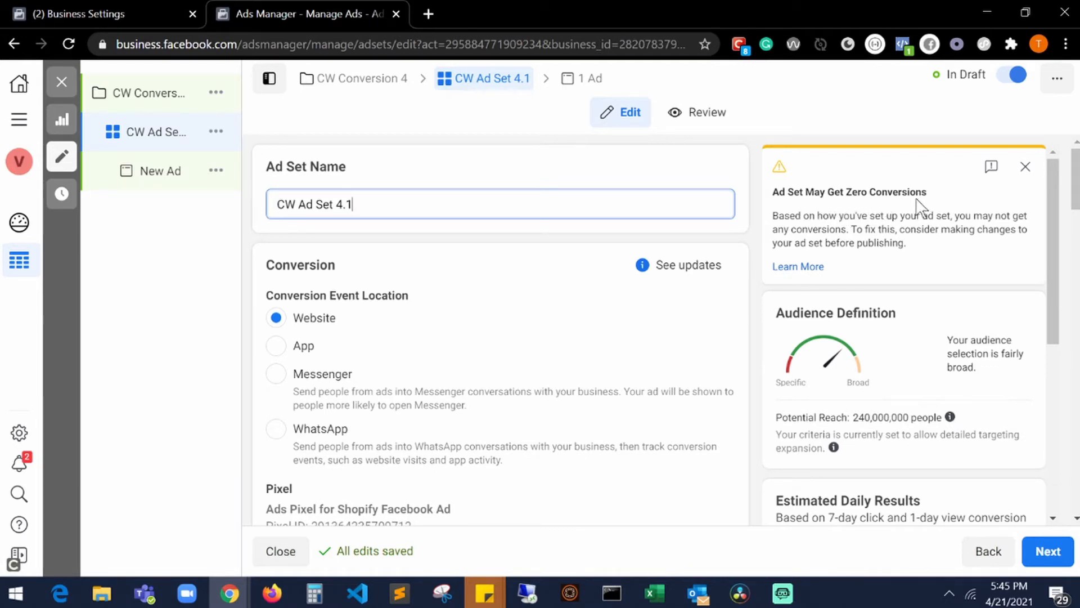
pyautogui.moveTo(774, 192); pyautogui.dragTo(972, 198)
pyautogui.click(963, 208)
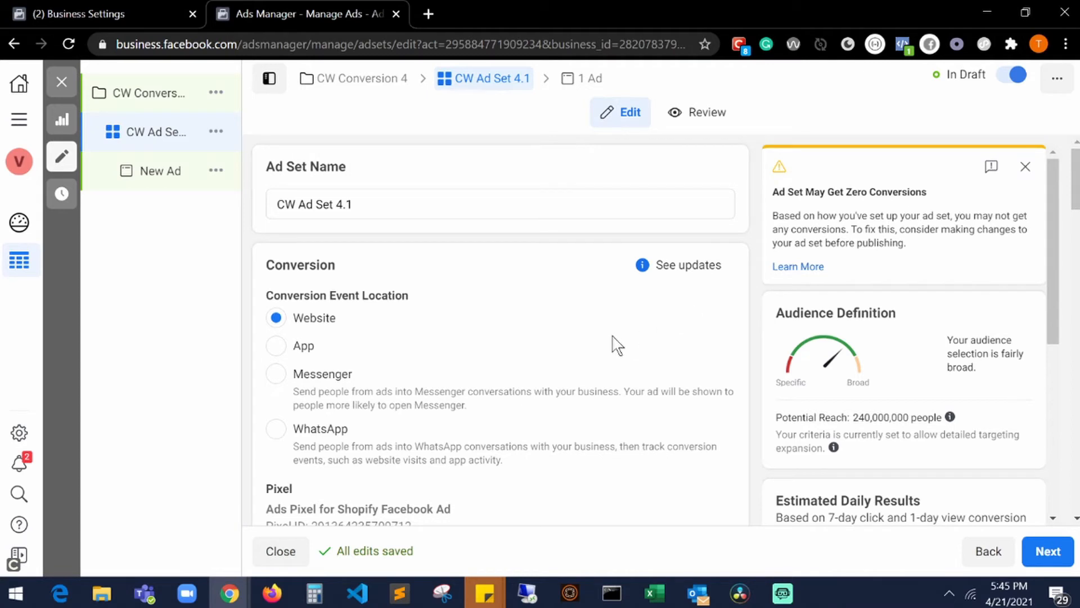
pyautogui.scroll(-1, 614, 338)
pyautogui.scroll(-1, 585, 394)
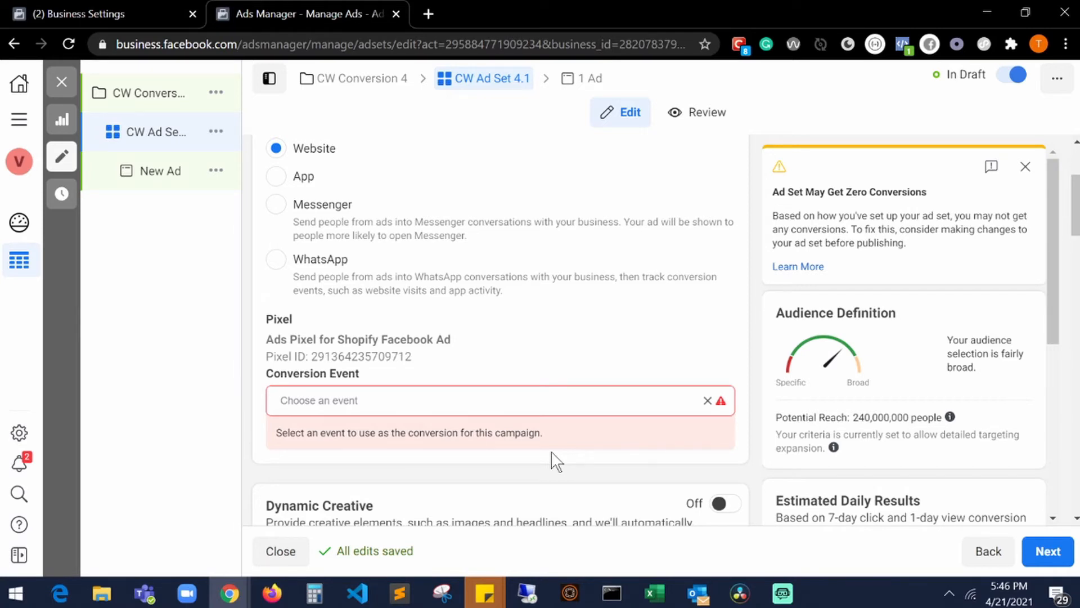
pyautogui.click(573, 405)
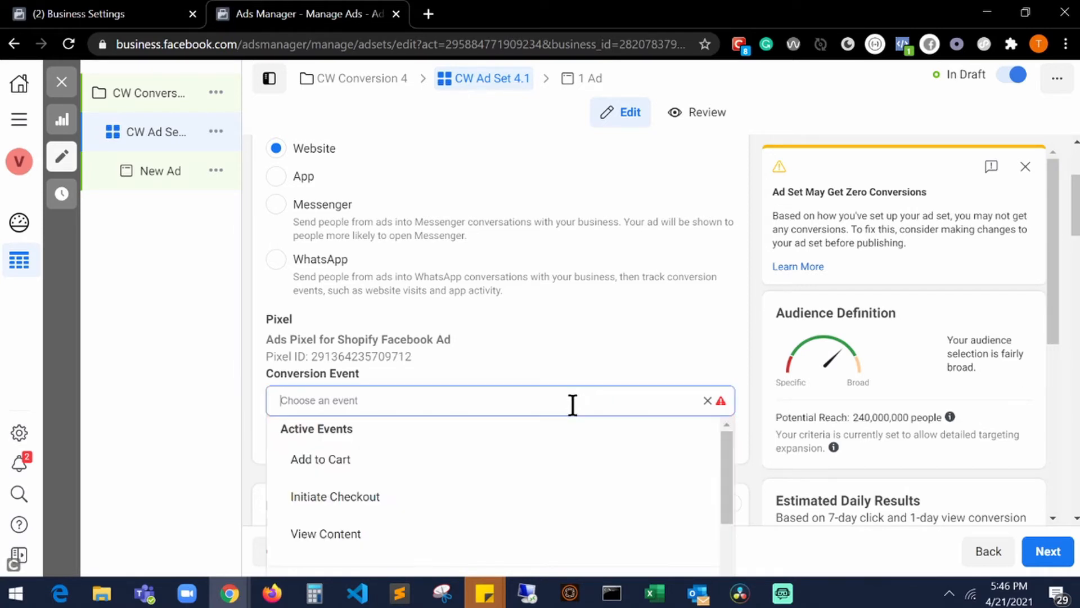
pyautogui.scroll(-2, 574, 411)
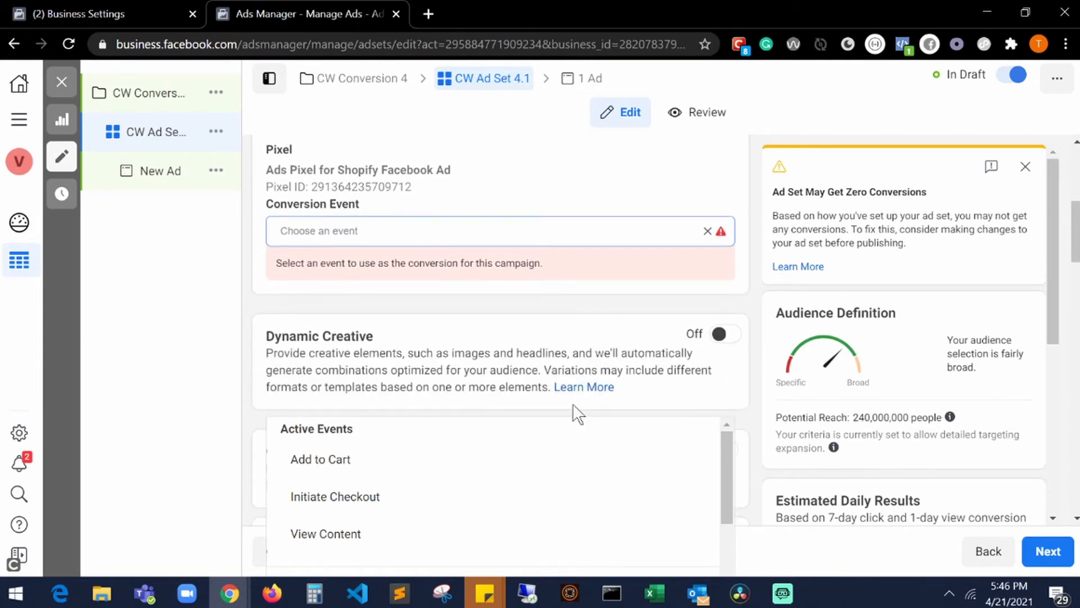
pyautogui.scroll(1, 573, 406)
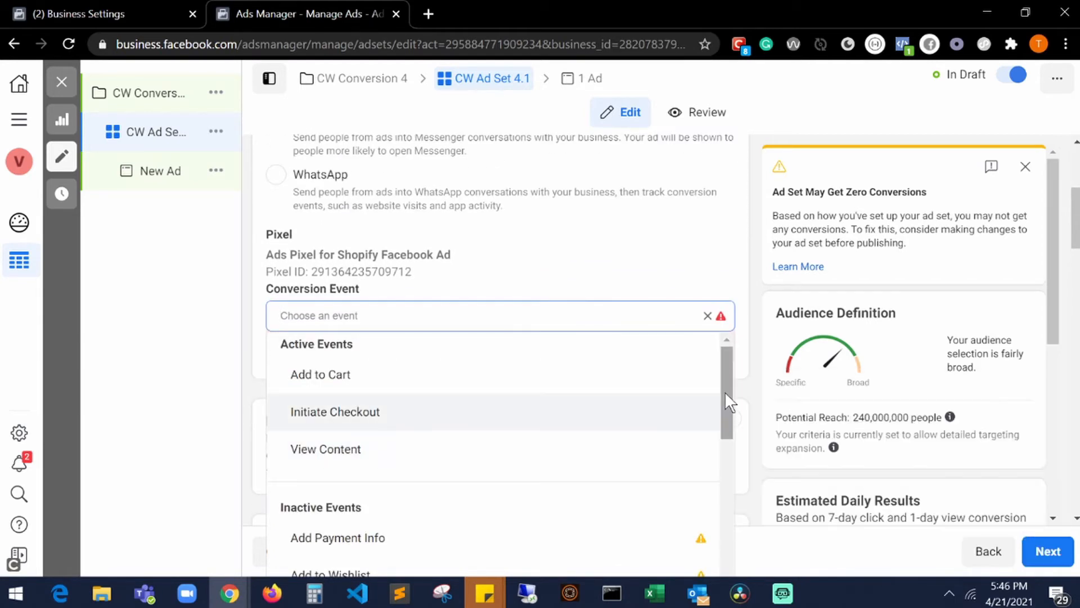
pyautogui.moveTo(725, 392); pyautogui.dragTo(726, 442)
pyautogui.moveTo(703, 405)
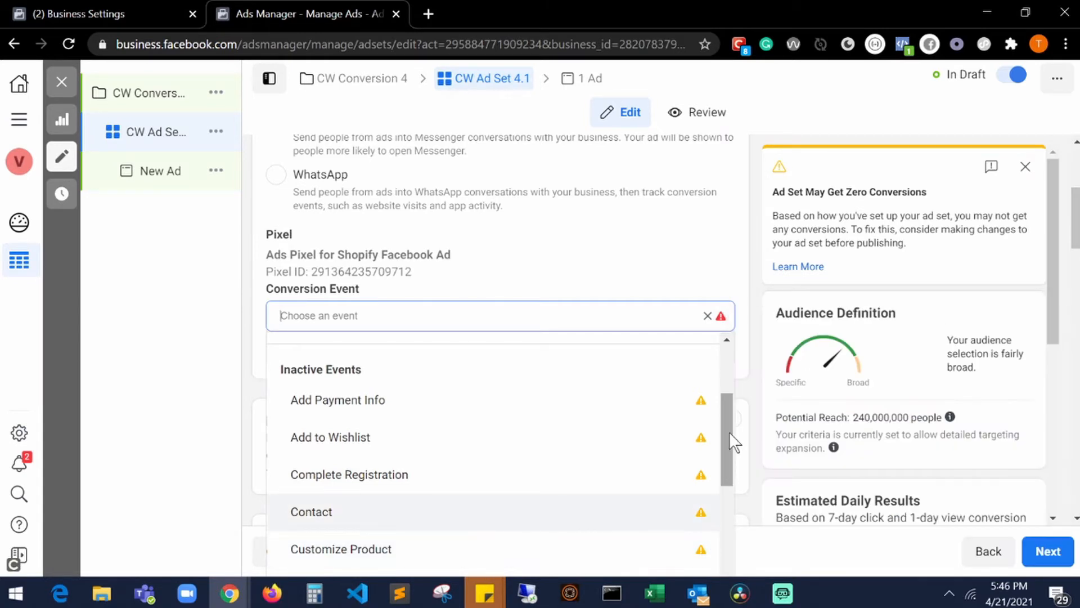
pyautogui.moveTo(729, 431)
pyautogui.mouseDown()
pyautogui.moveTo(731, 453)
pyautogui.moveTo(729, 414)
pyautogui.moveTo(731, 443)
pyautogui.mouseUp()
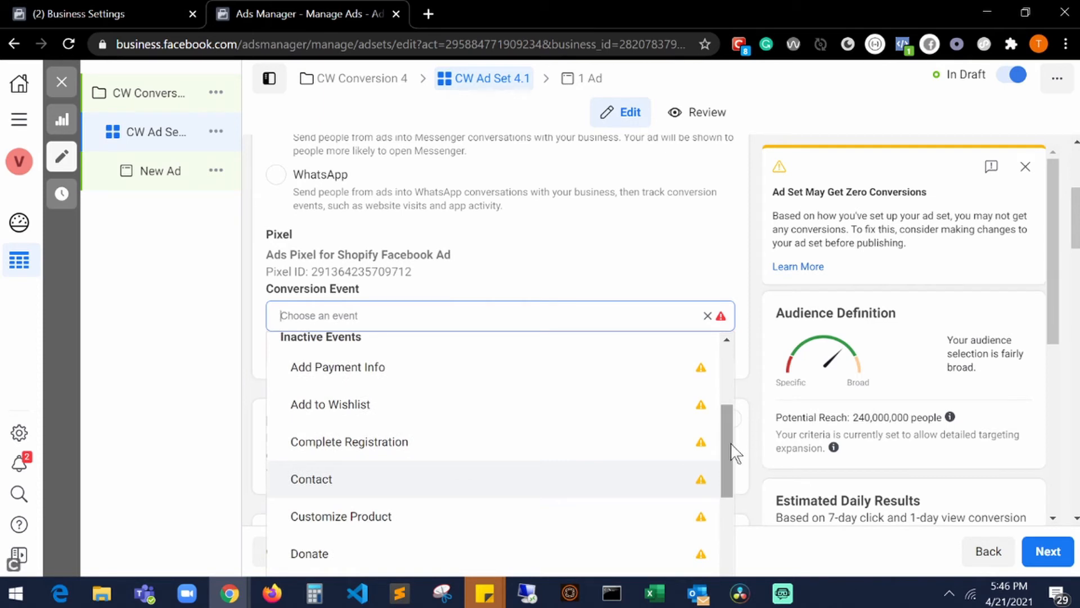
# Step: Open Events Manager in a new browser tab from Business Settings and switch to it
pyautogui.click(100, 7)
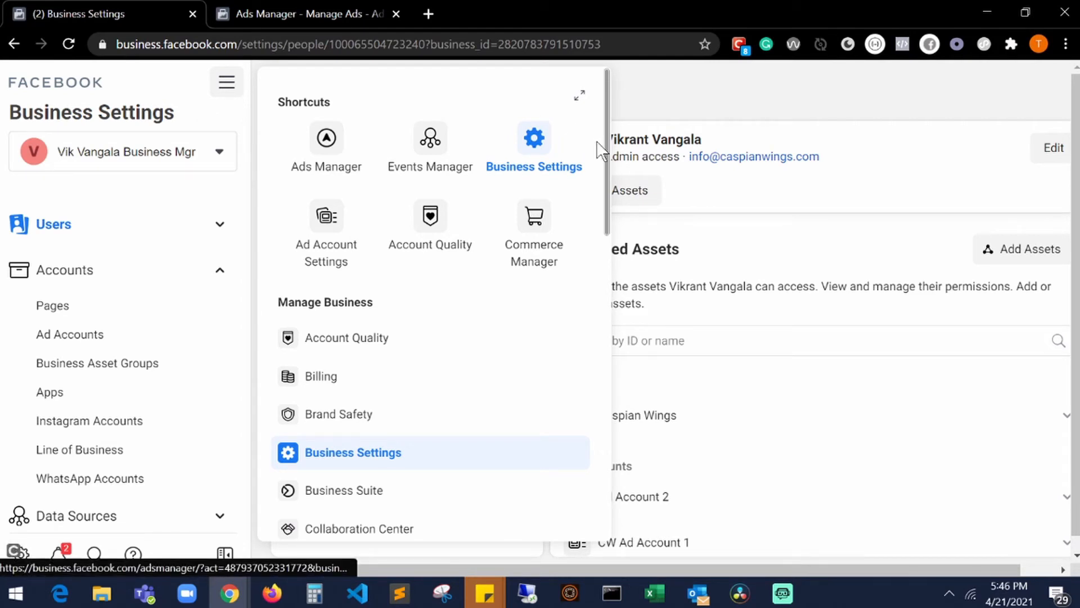
pyautogui.rightClick(429, 141)
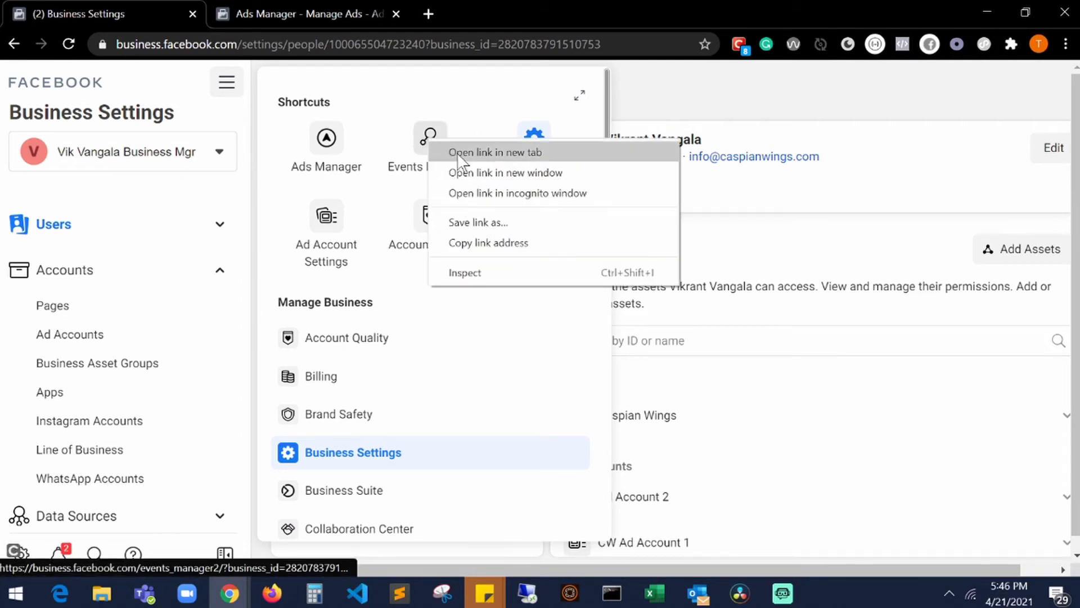
pyautogui.click(482, 153)
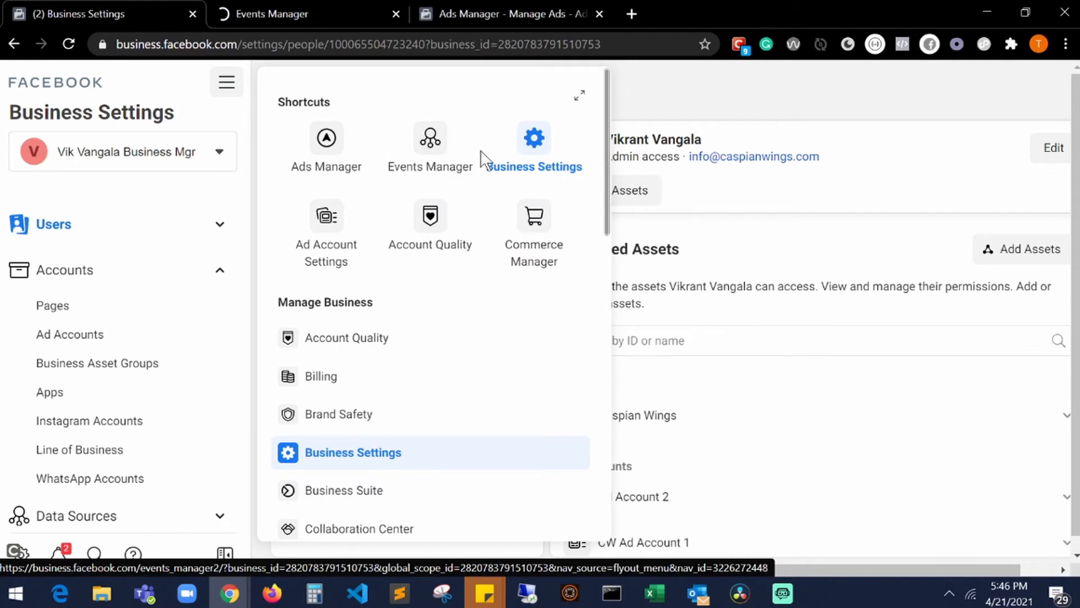
pyautogui.click(310, 7)
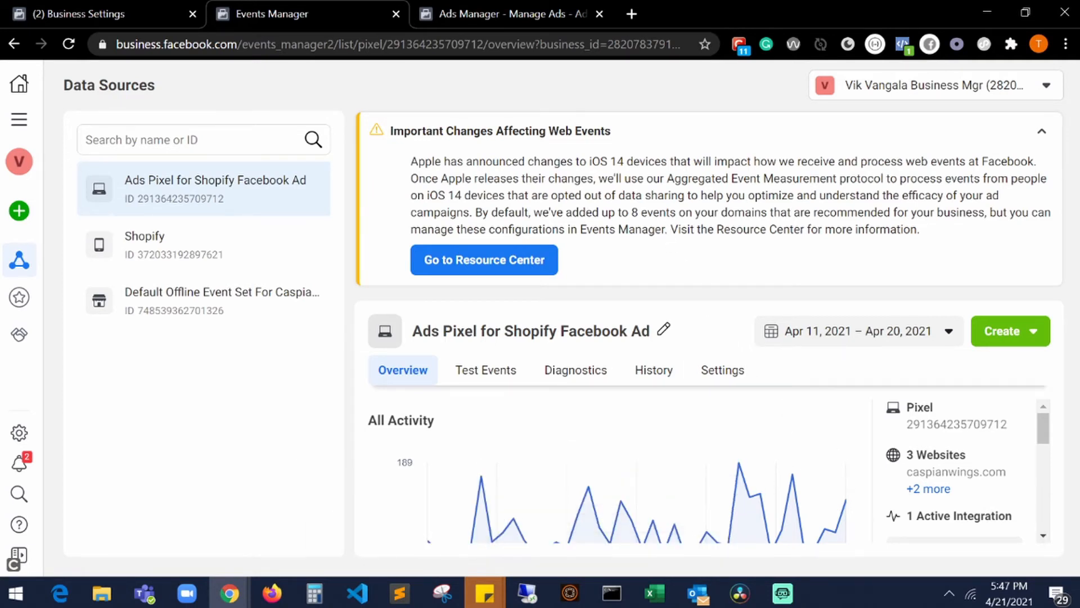
# Step: Open the web event configurations from the Aggregated Event Measurement section of the Ads Pixel for Shopify Facebook Ad
pyautogui.moveTo(1045, 427); pyautogui.dragTo(1044, 443)
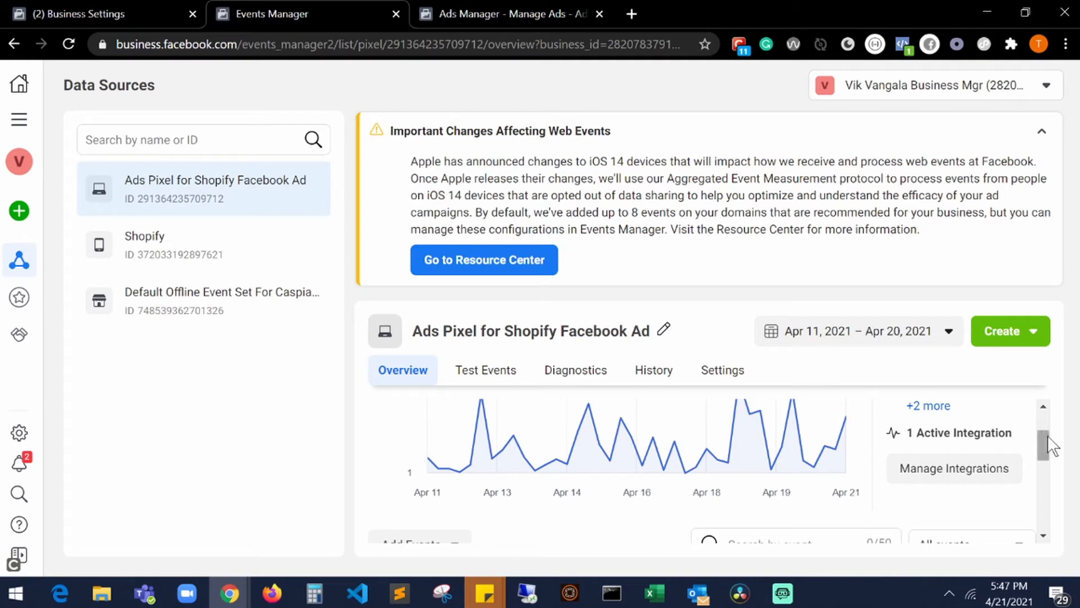
pyautogui.moveTo(1047, 437); pyautogui.dragTo(1046, 474)
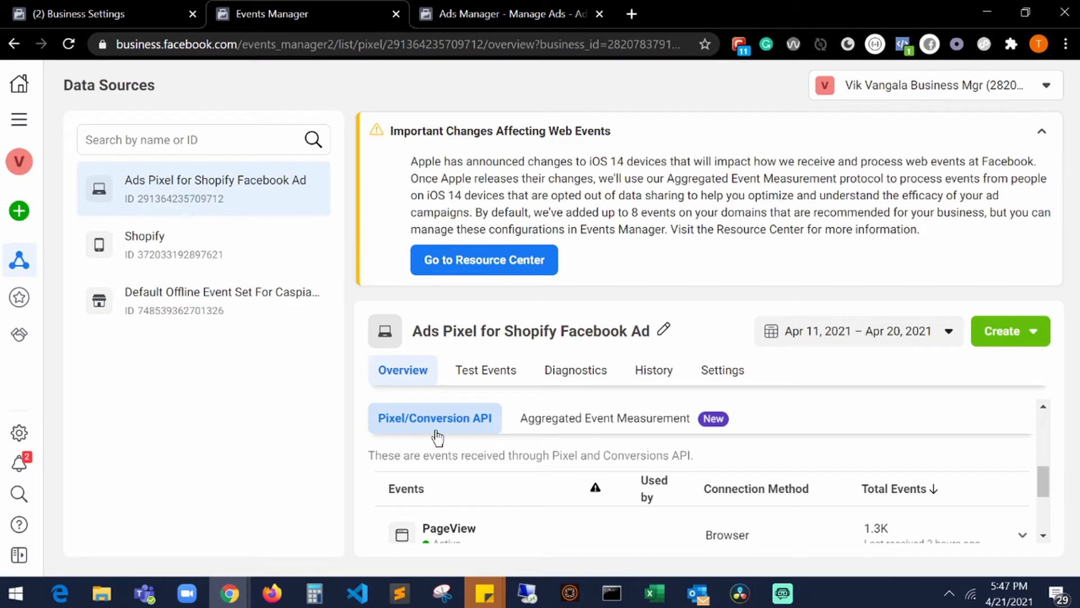
pyautogui.click(606, 419)
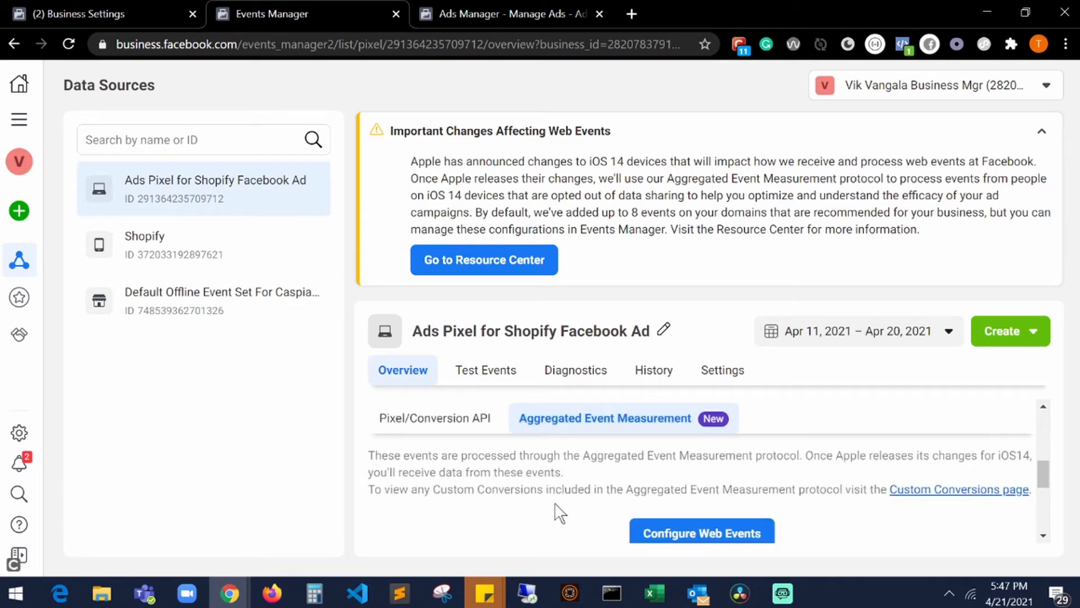
pyautogui.scroll(-2, 554, 509)
pyautogui.scroll(2, 550, 495)
pyautogui.scroll(-1, 595, 494)
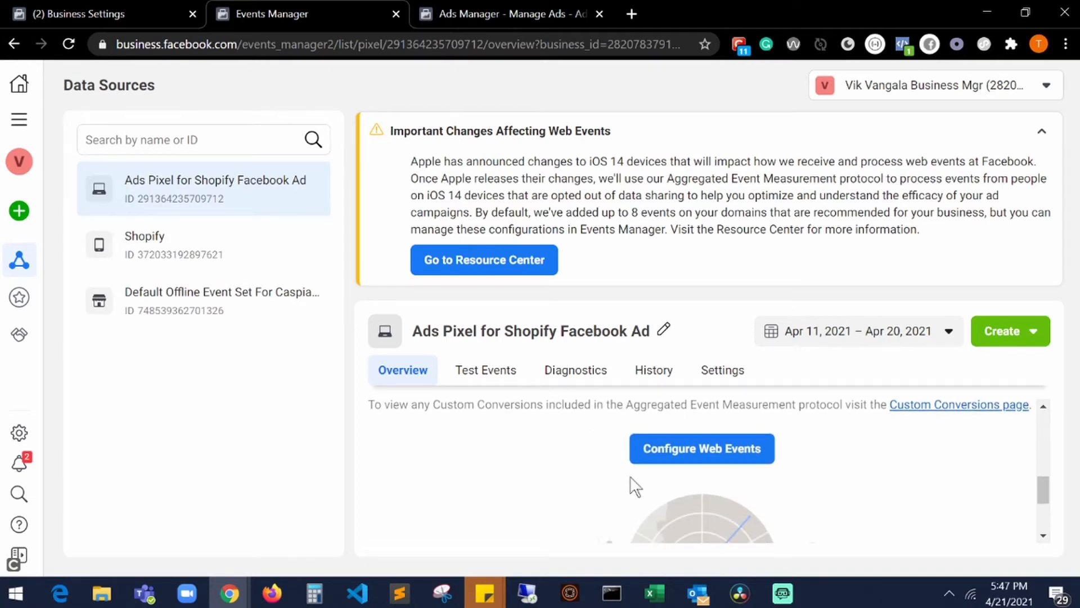
pyautogui.click(713, 457)
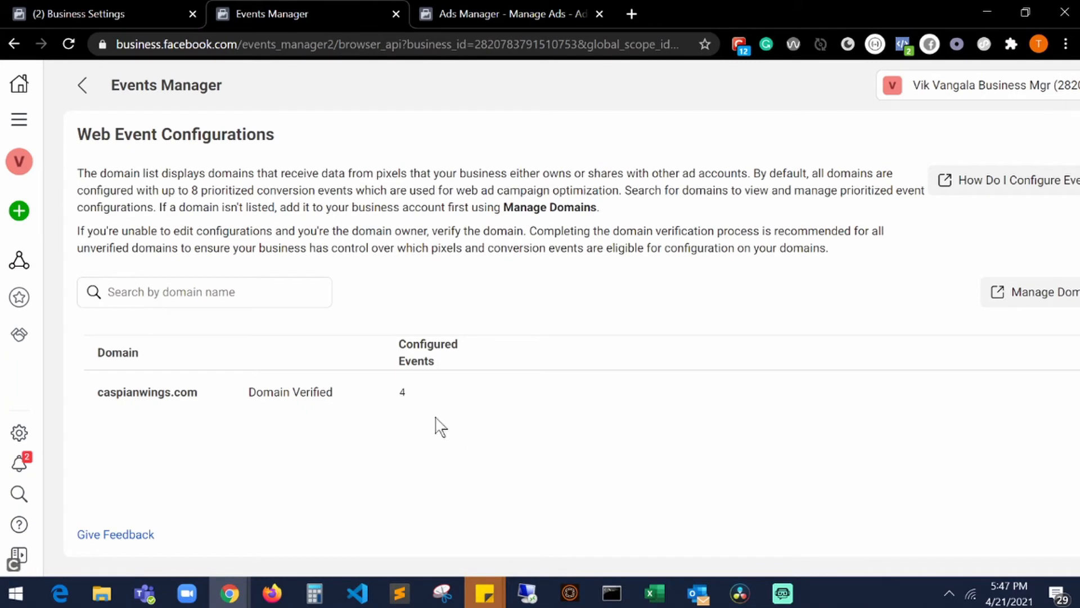
# Step: Open the configured events of the caspianwings.com domain for editing, accepting the notice about changing them
pyautogui.click(405, 410)
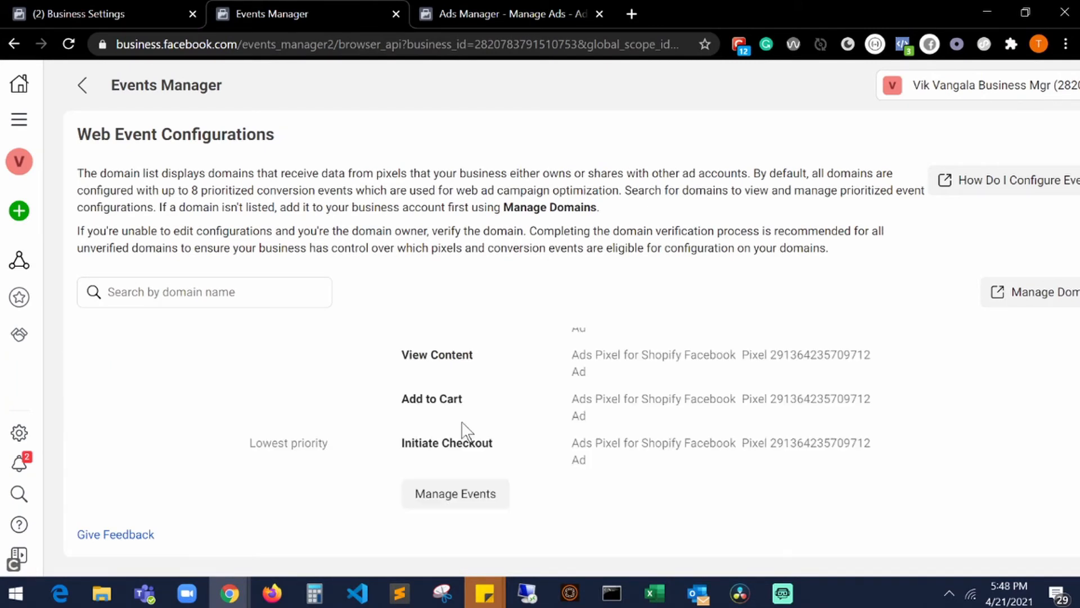
pyautogui.click(463, 495)
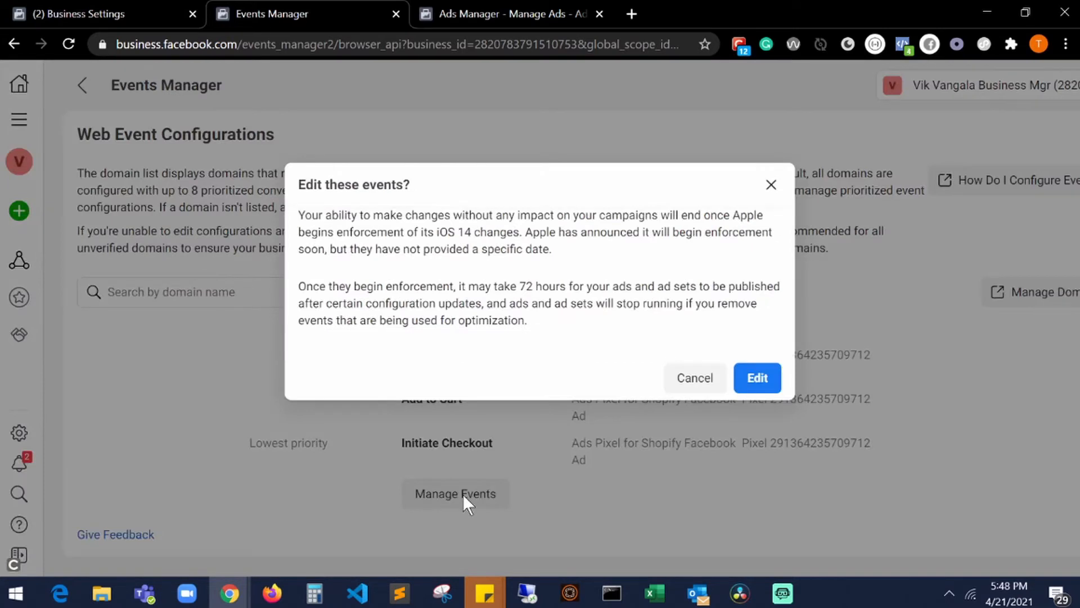
pyautogui.click(758, 379)
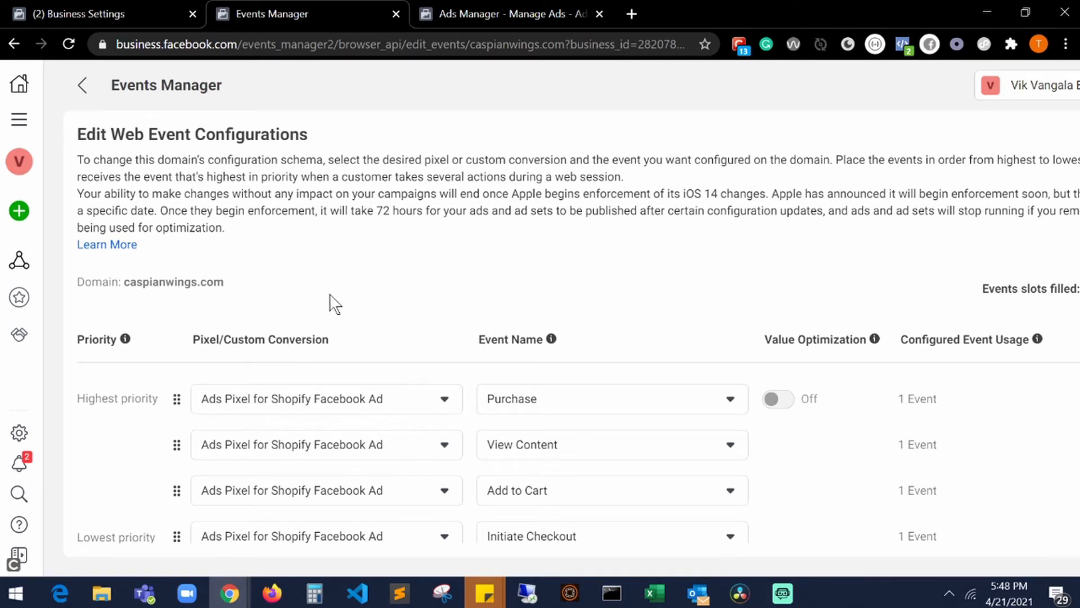
pyautogui.scroll(-1, 332, 303)
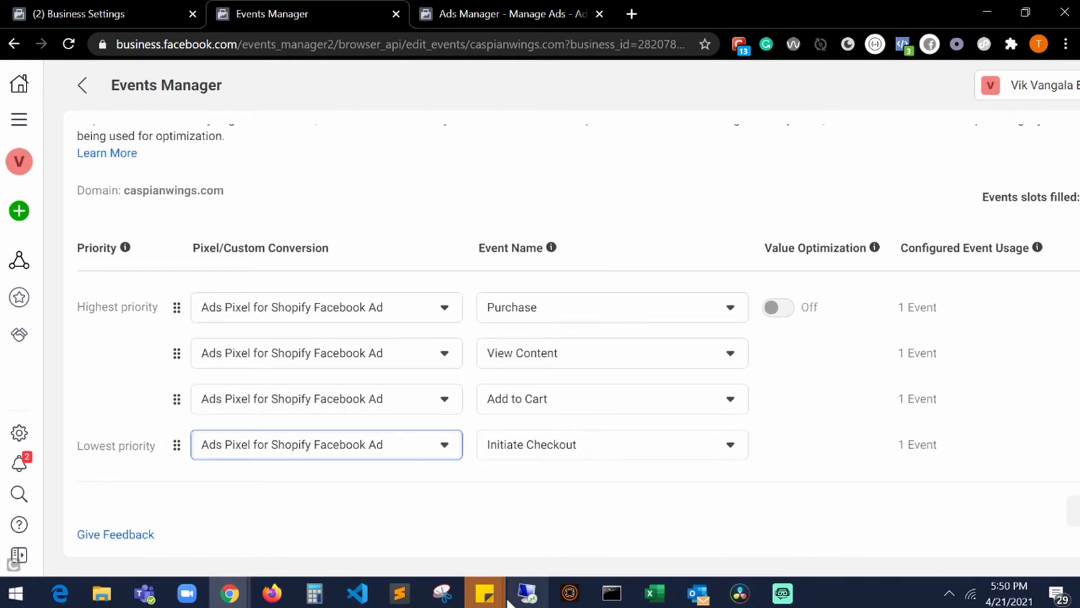
# Step: Examine the pixel and event name choices for the lowest-priority web event of caspianwings.com and leave the event editor without changes
pyautogui.click(447, 446)
pyautogui.click(388, 306)
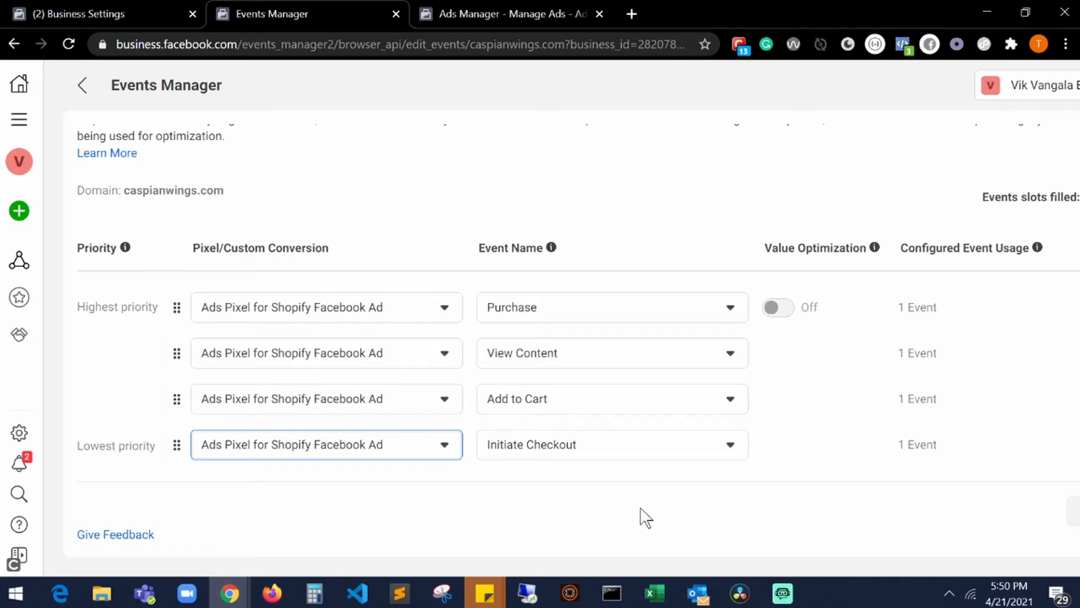
pyautogui.click(732, 445)
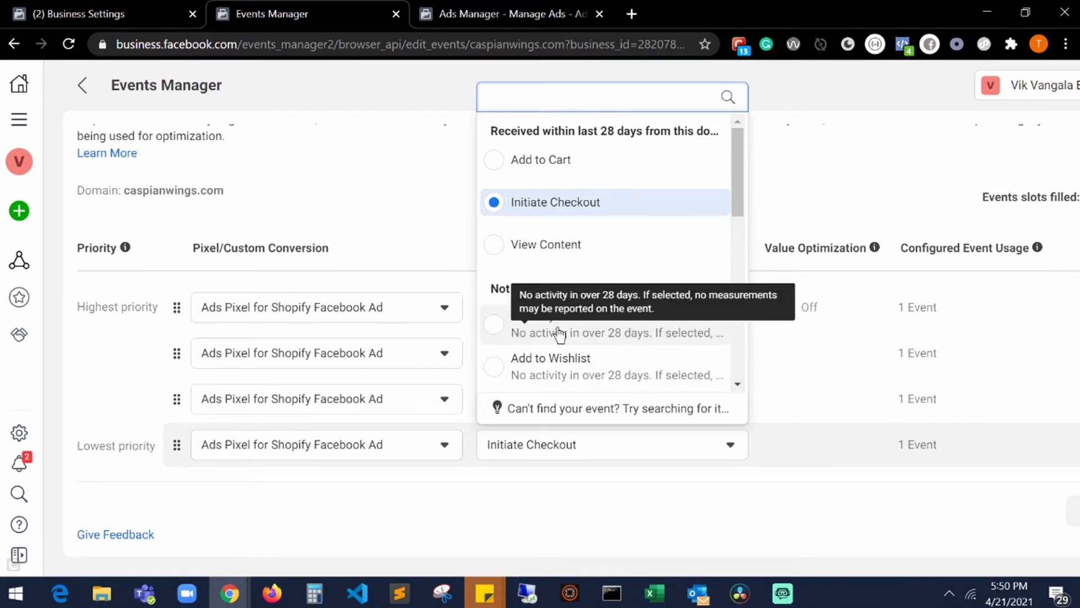
pyautogui.moveTo(738, 168)
pyautogui.mouseDown()
pyautogui.moveTo(772, 273)
pyautogui.moveTo(741, 280)
pyautogui.moveTo(740, 318)
pyautogui.moveTo(730, 187)
pyautogui.mouseUp()
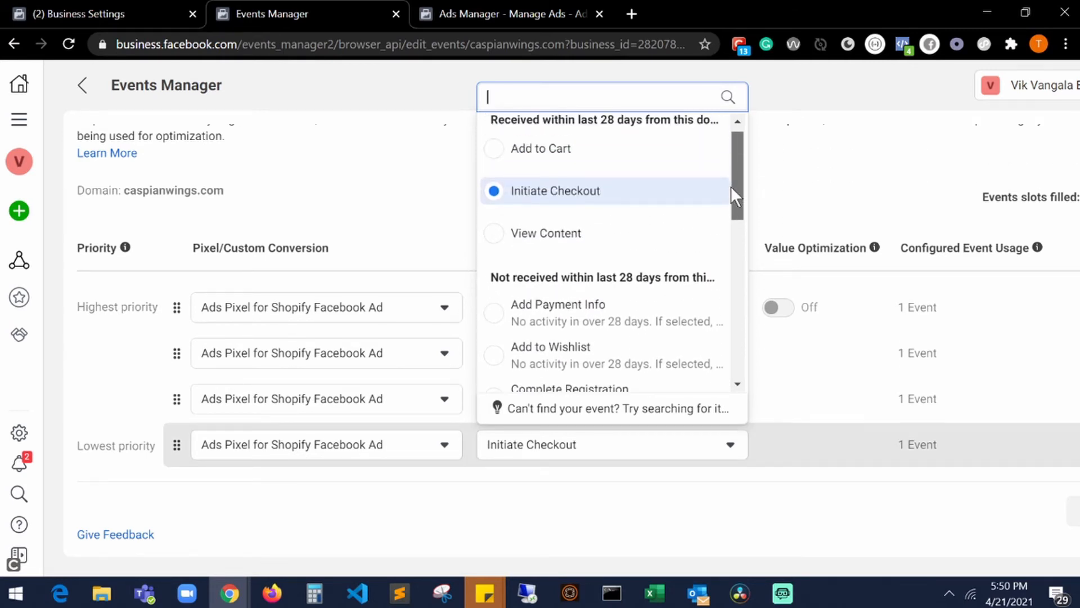
pyautogui.click(694, 515)
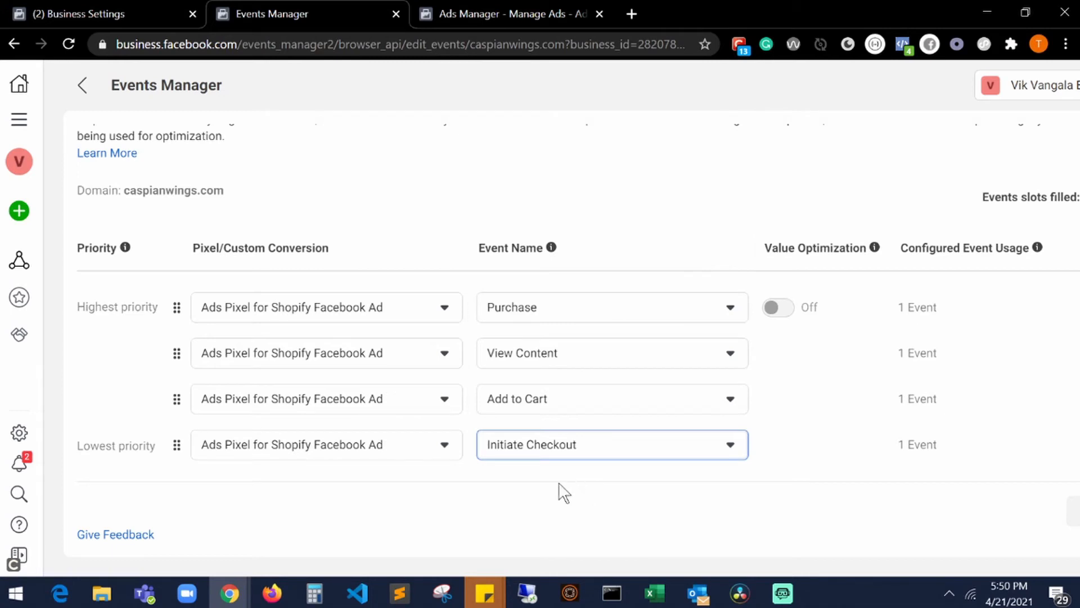
pyautogui.scroll(1, 559, 484)
pyautogui.scroll(-2, 569, 504)
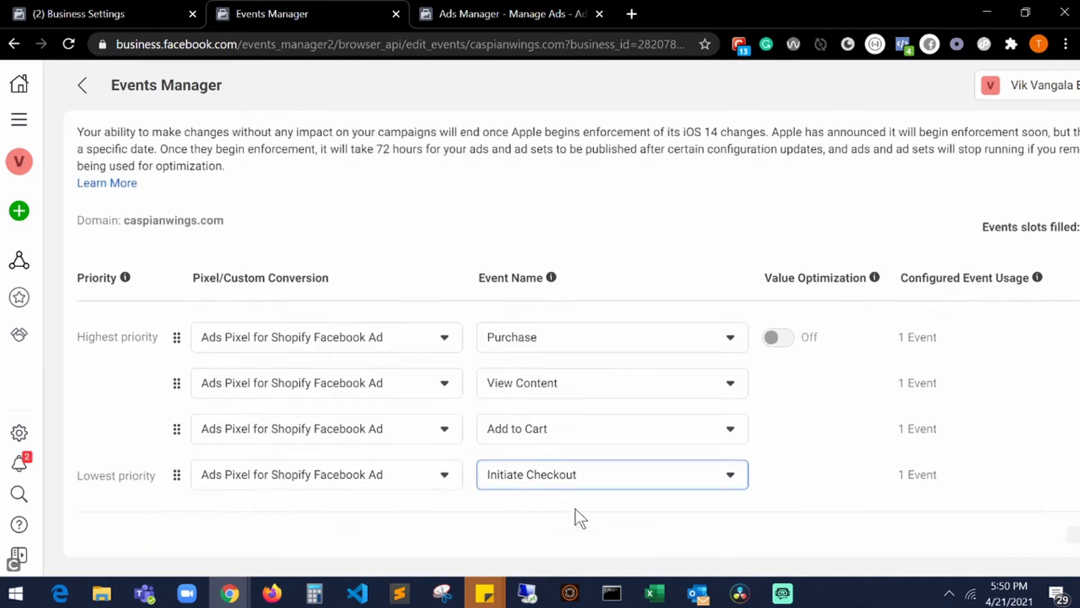
pyautogui.click(89, 93)
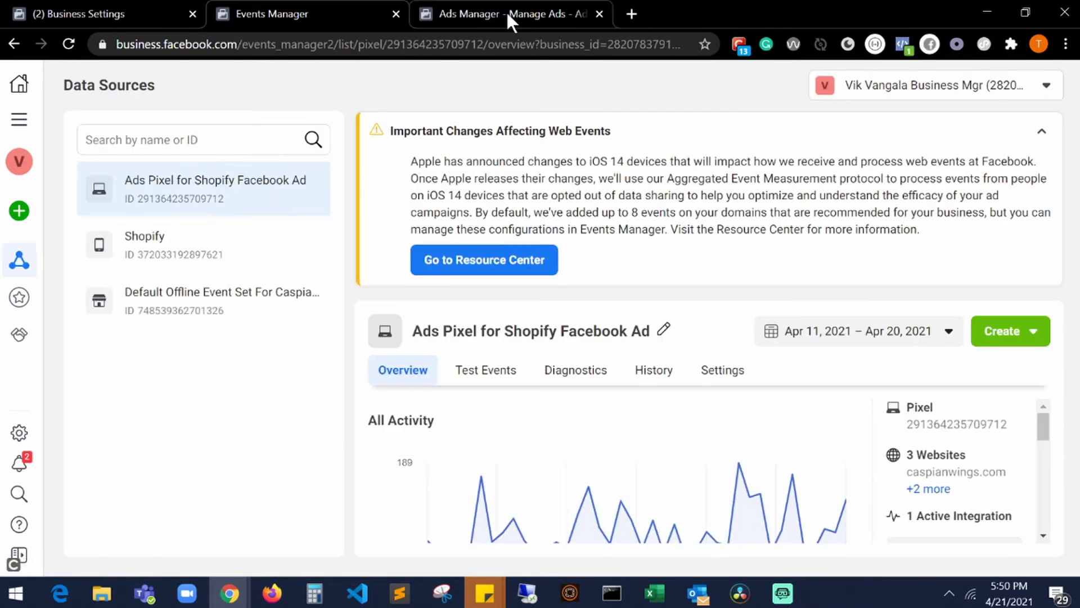
# Step: Return to the Ads Manager tab and choose View Content as the conversion event for CW Ad Set 4.1
pyautogui.click(508, 15)
pyautogui.scroll(3, 723, 437)
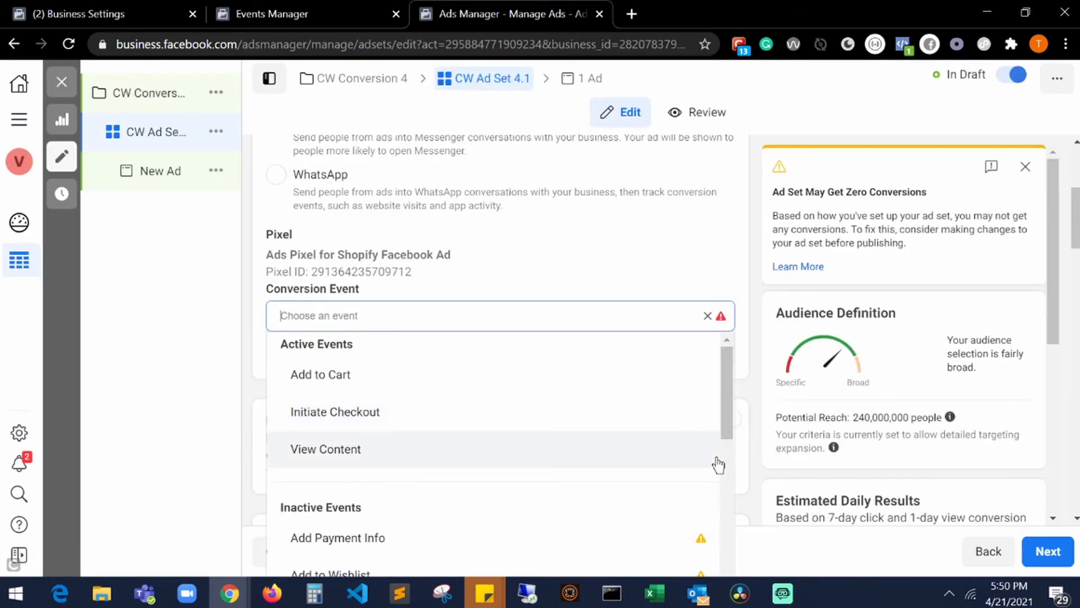
pyautogui.moveTo(702, 369)
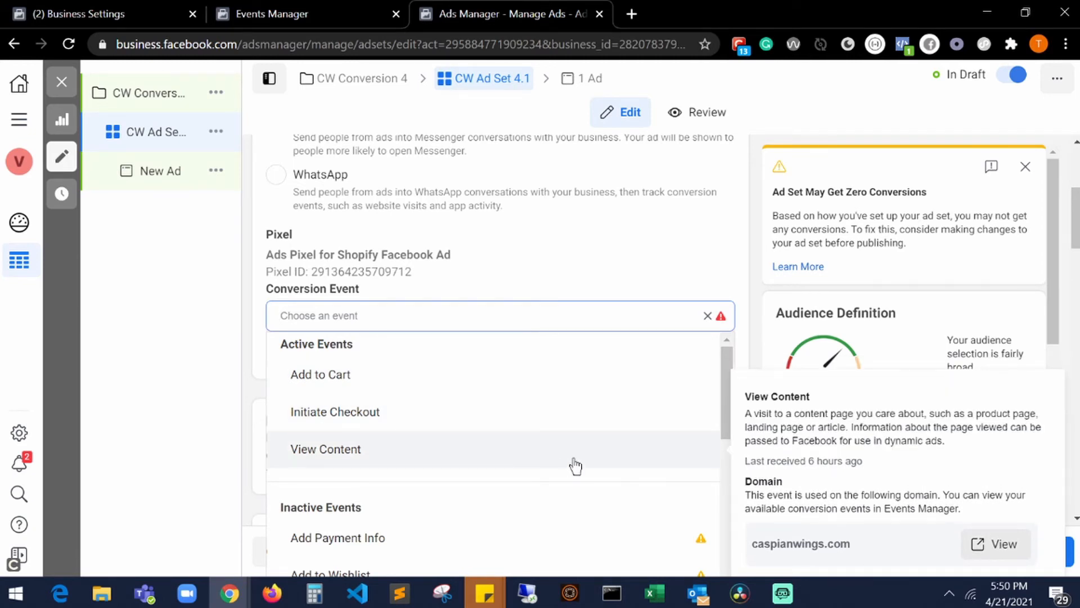
pyautogui.click(574, 465)
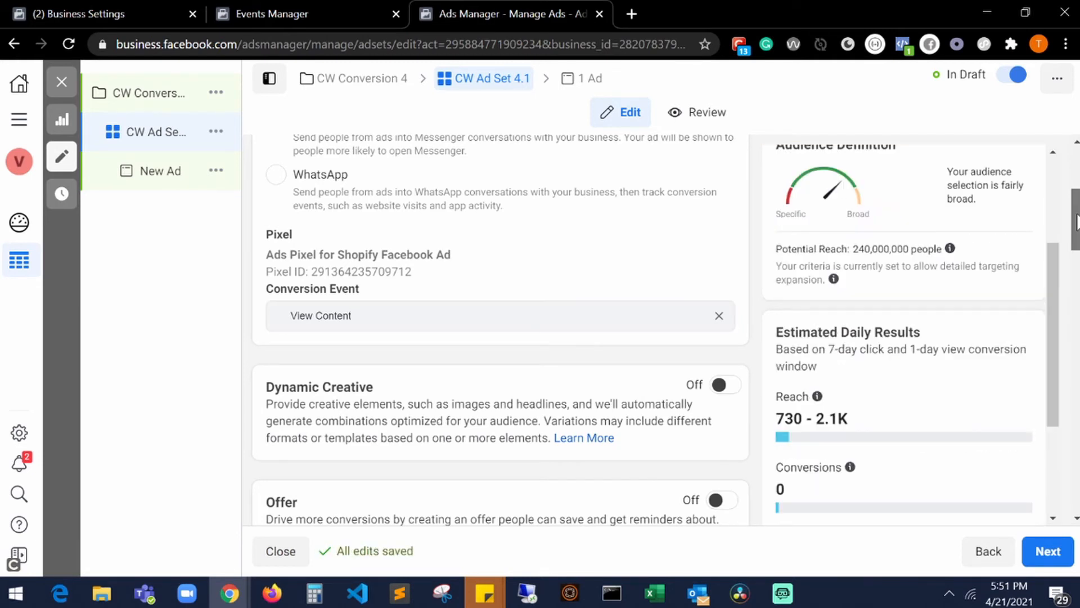
# Step: Check the estimated daily results and set the ad set's daily budget to $5.00
pyautogui.scroll(-2, 441, 432)
pyautogui.moveTo(1056, 257); pyautogui.dragTo(1055, 319)
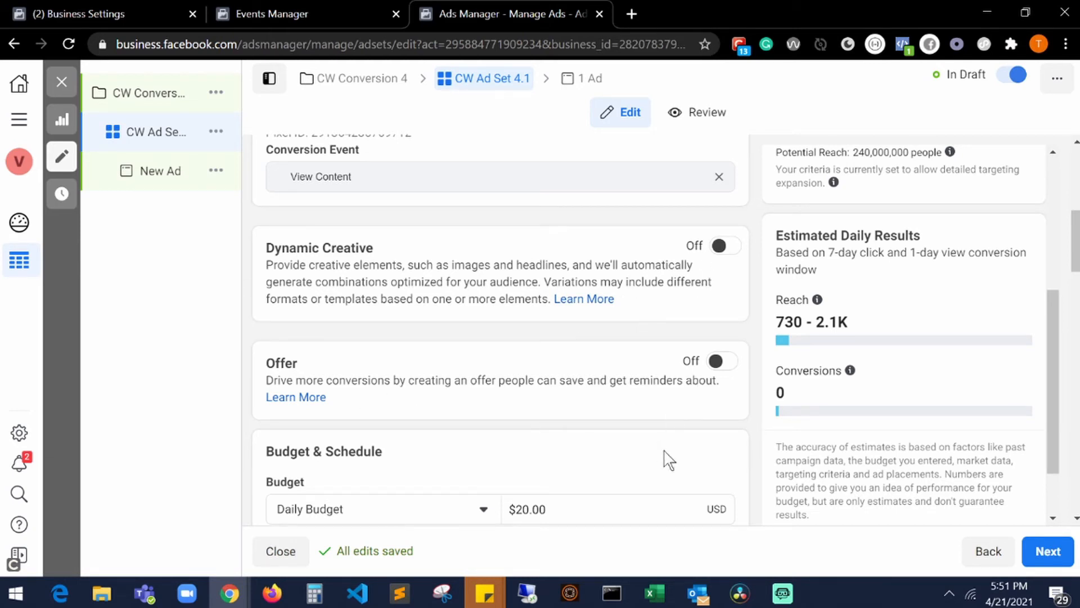
pyautogui.scroll(-1, 666, 425)
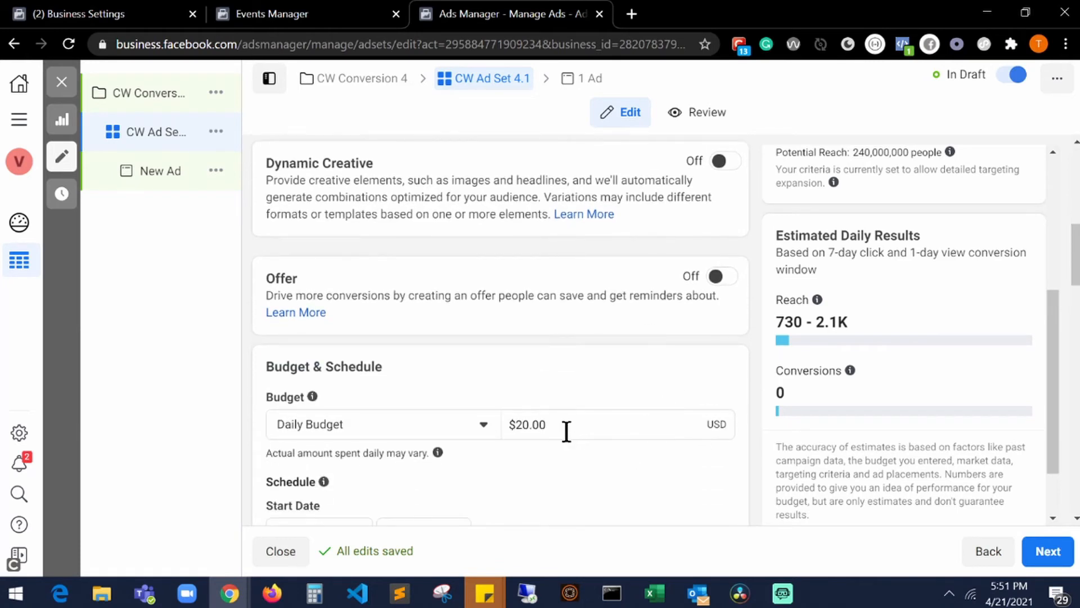
pyautogui.click(529, 424)
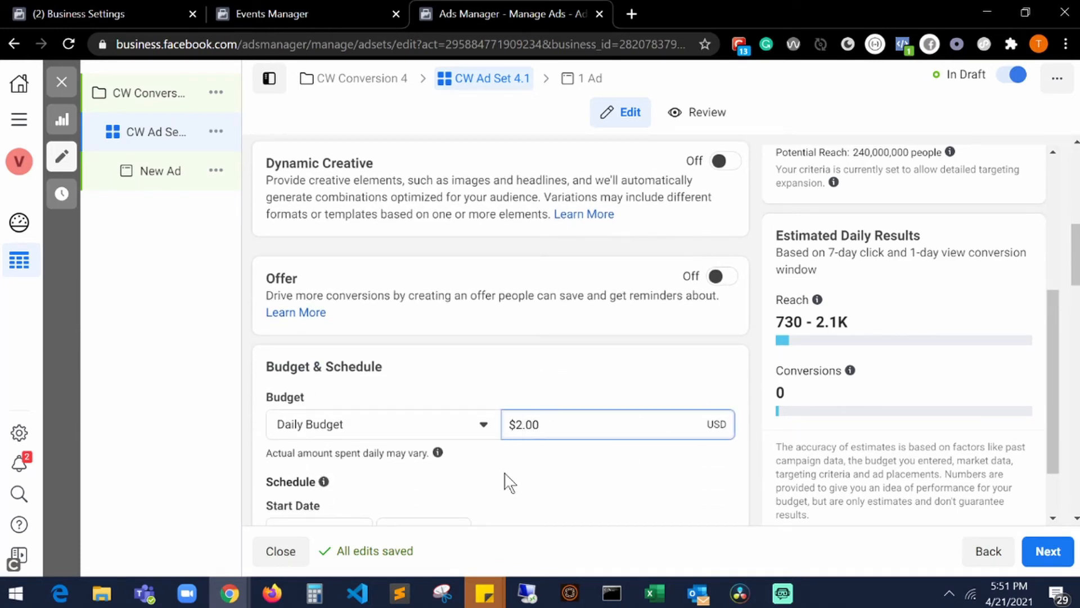
pyautogui.press('BackSpace')
pyautogui.write('5')
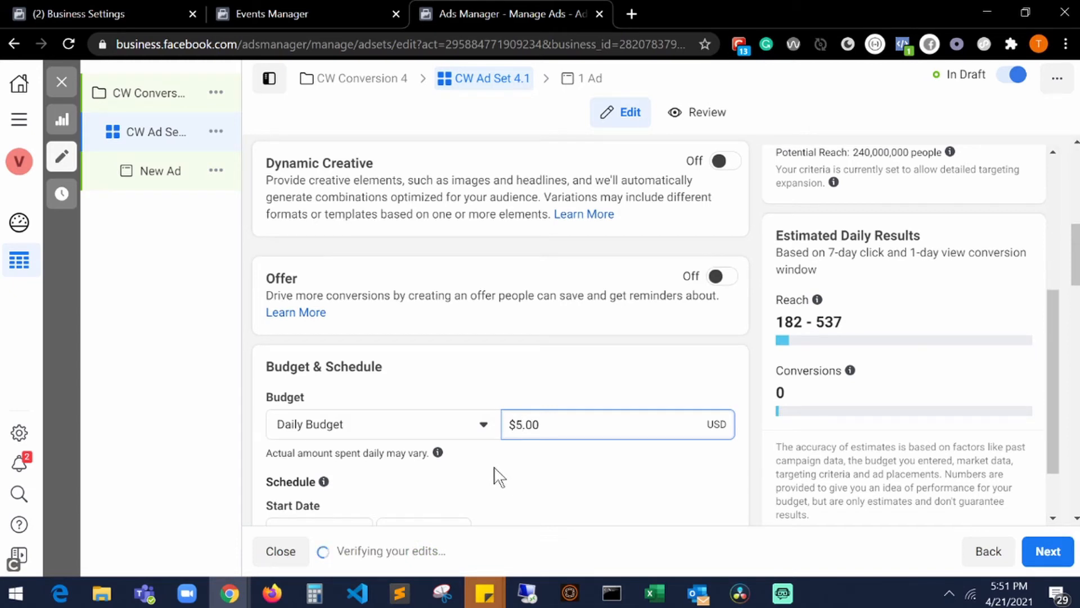
pyautogui.click(497, 477)
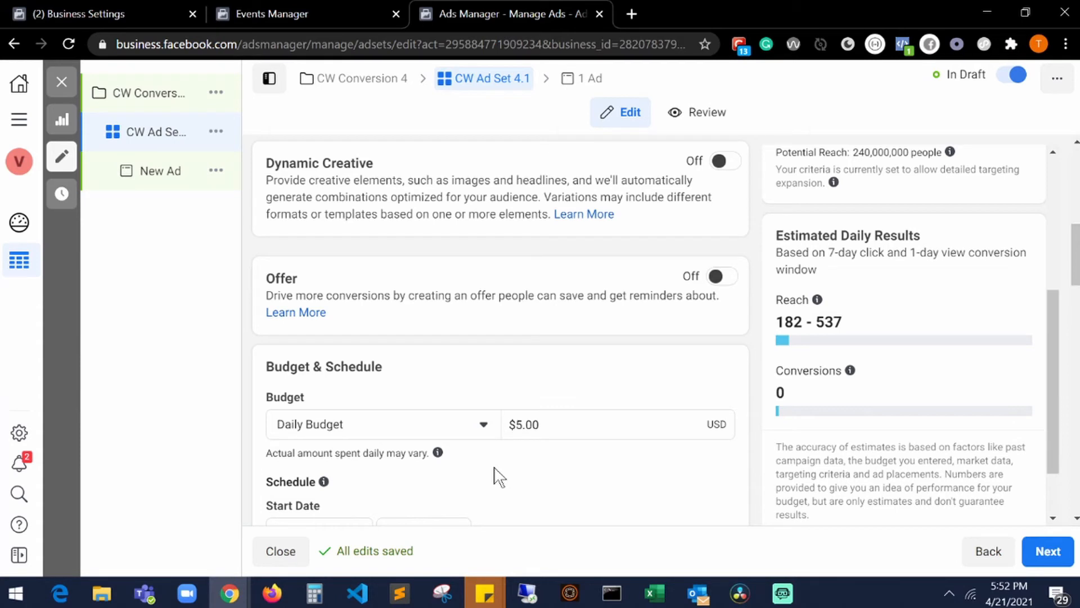
# Step: Try a daily budget of $35.00 and set it back to $5.00
pyautogui.click(517, 424)
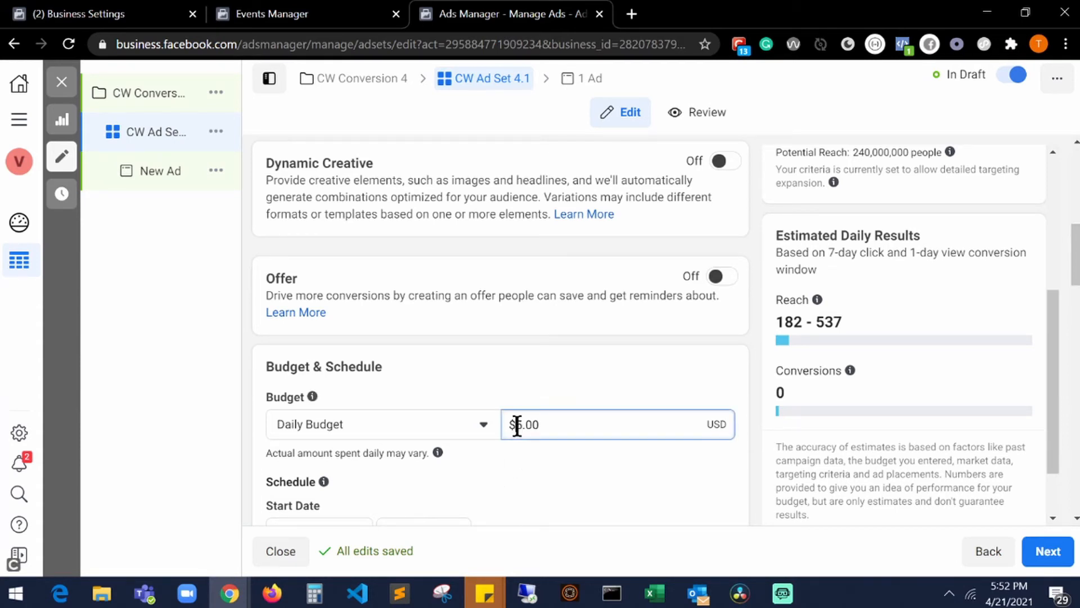
pyautogui.write('3')
pyautogui.click(555, 487)
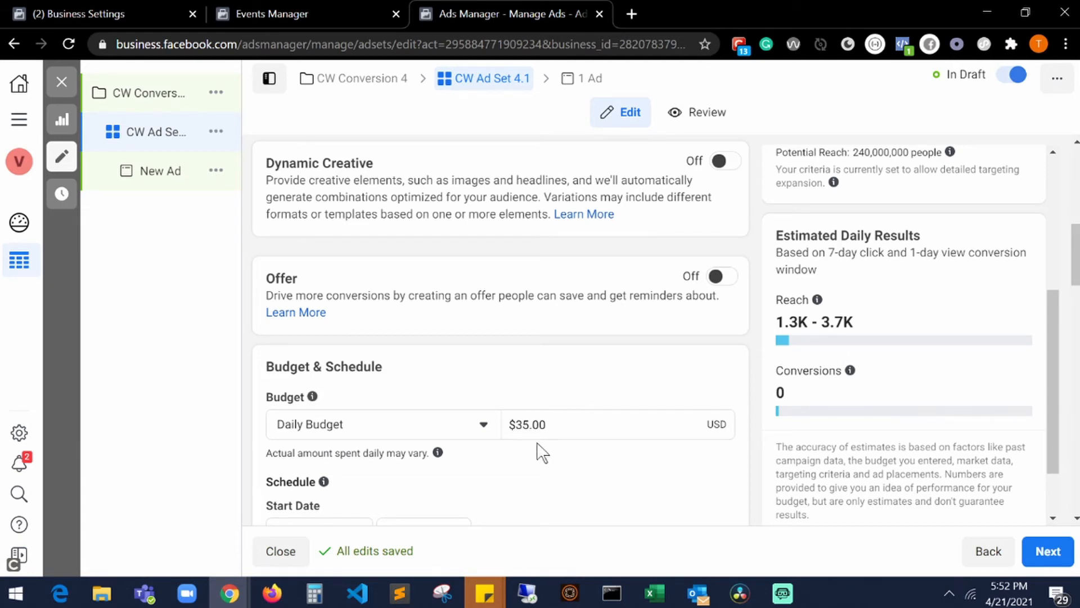
pyautogui.click(522, 424)
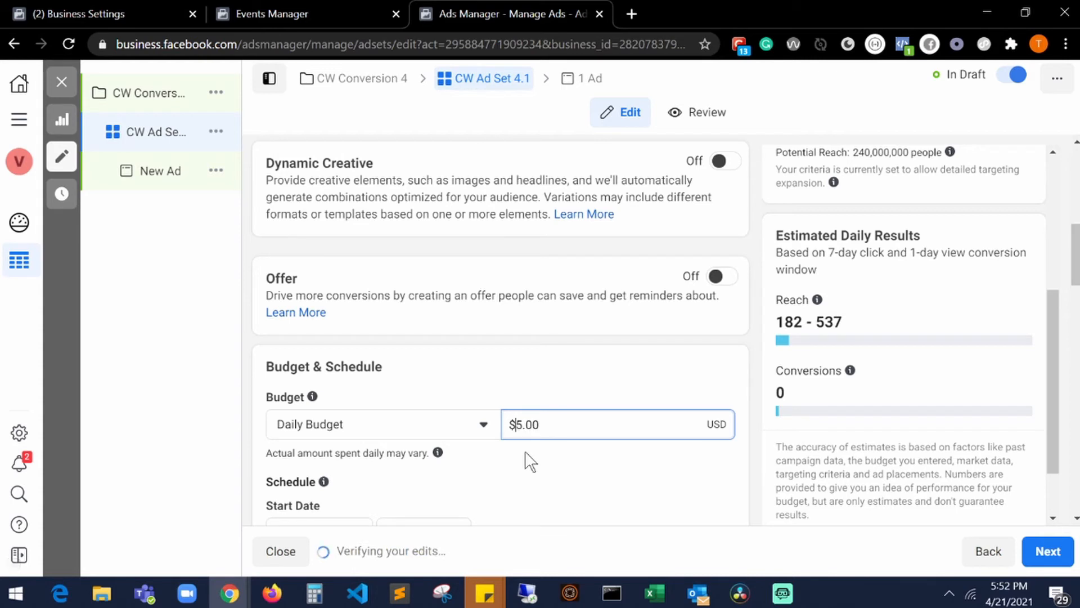
pyautogui.click(584, 483)
# Step: Review the ad set's start and end date settings and expand the additional schedule options to view Ad Scheduling
pyautogui.scroll(-2, 586, 472)
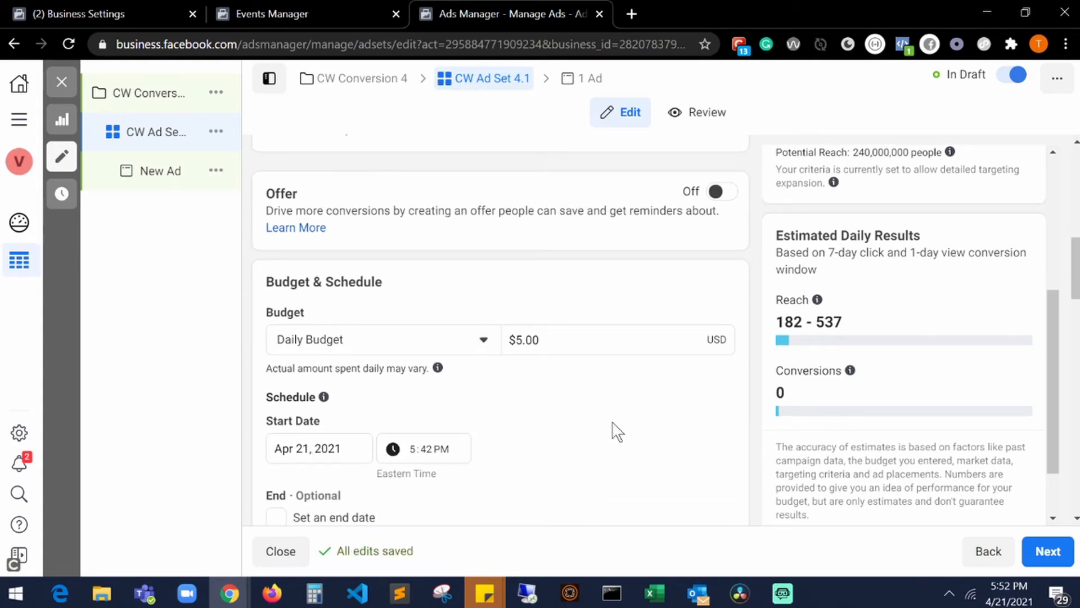
pyautogui.scroll(-2, 616, 430)
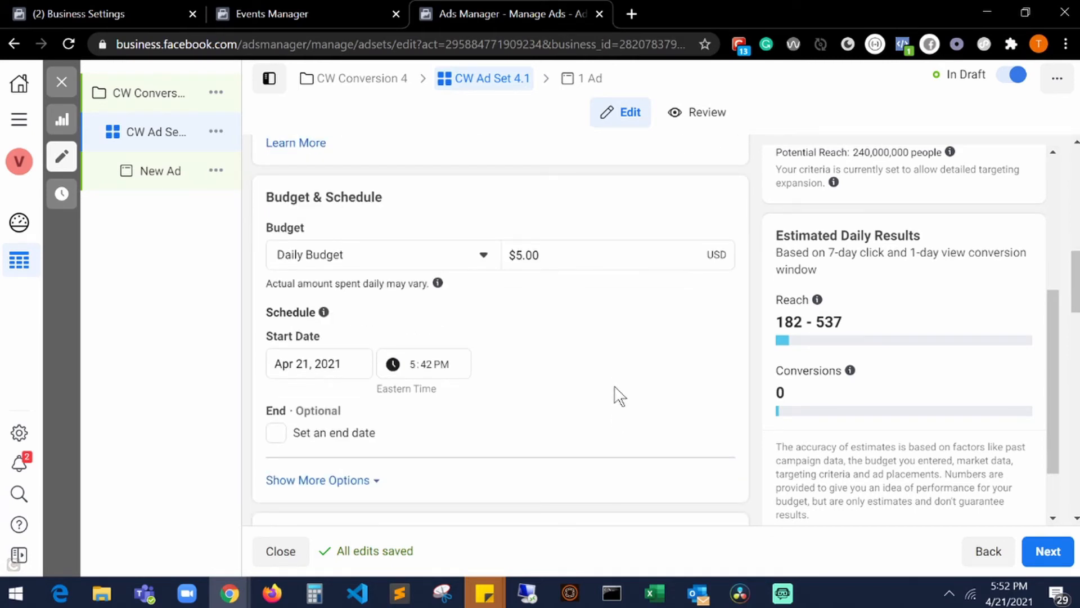
pyautogui.click(370, 482)
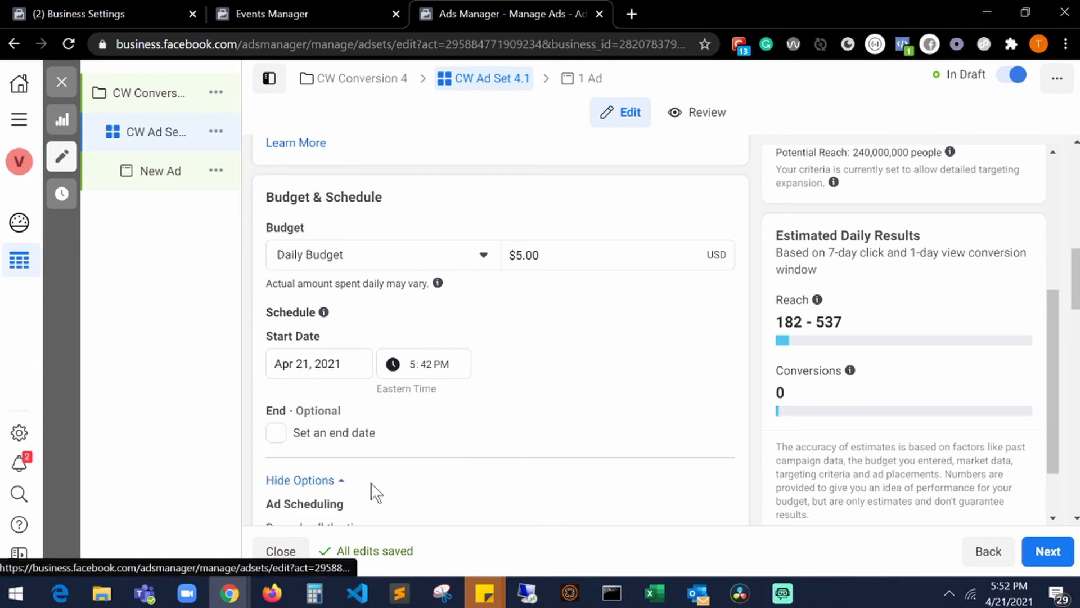
pyautogui.scroll(-1, 599, 366)
pyautogui.scroll(-1, 600, 366)
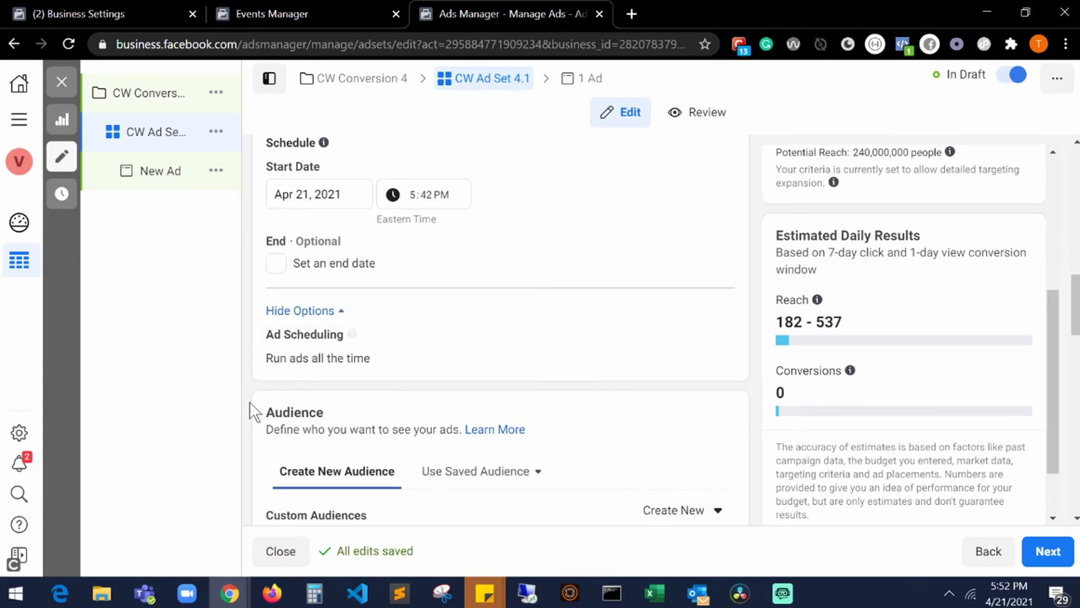
# Step: Open the audience's Locations setting for editing and examine the location-type choices, keeping people living in or recently in this location
pyautogui.scroll(-1, 652, 414)
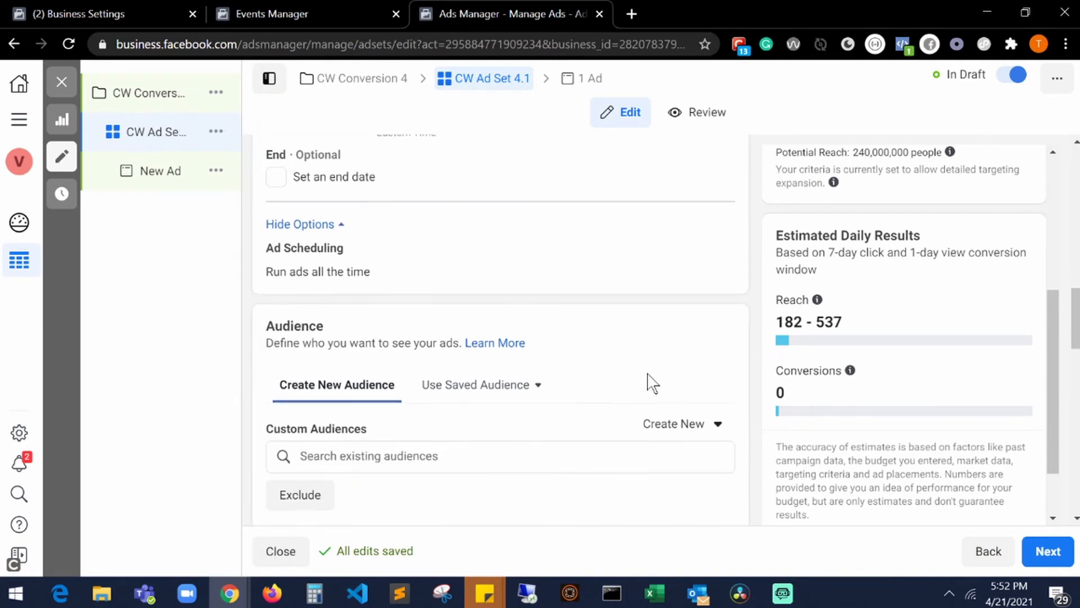
pyautogui.scroll(-1, 619, 381)
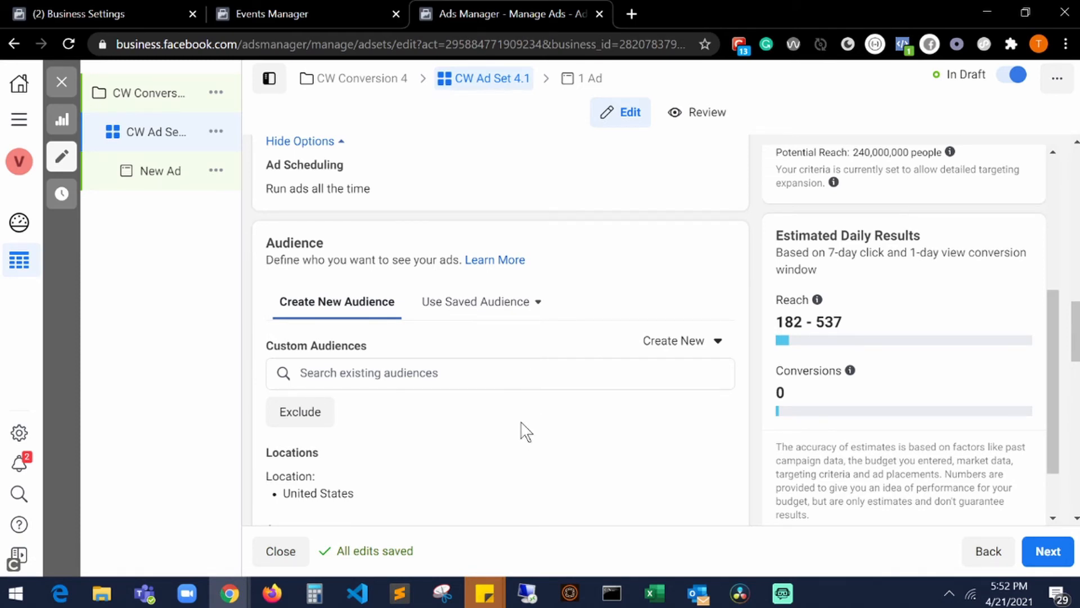
pyautogui.scroll(-2, 521, 430)
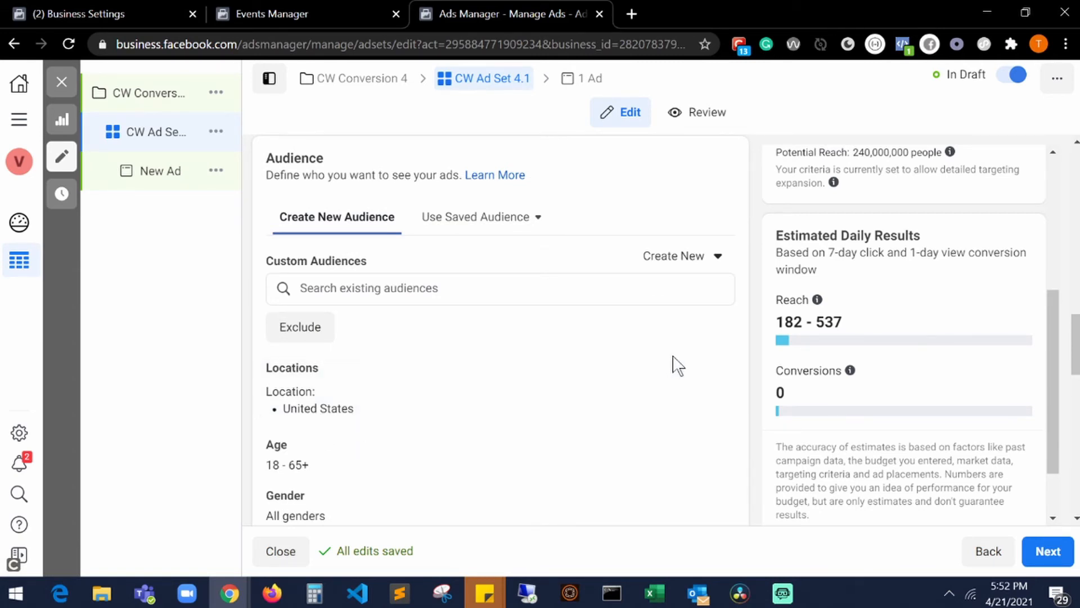
pyautogui.click(711, 371)
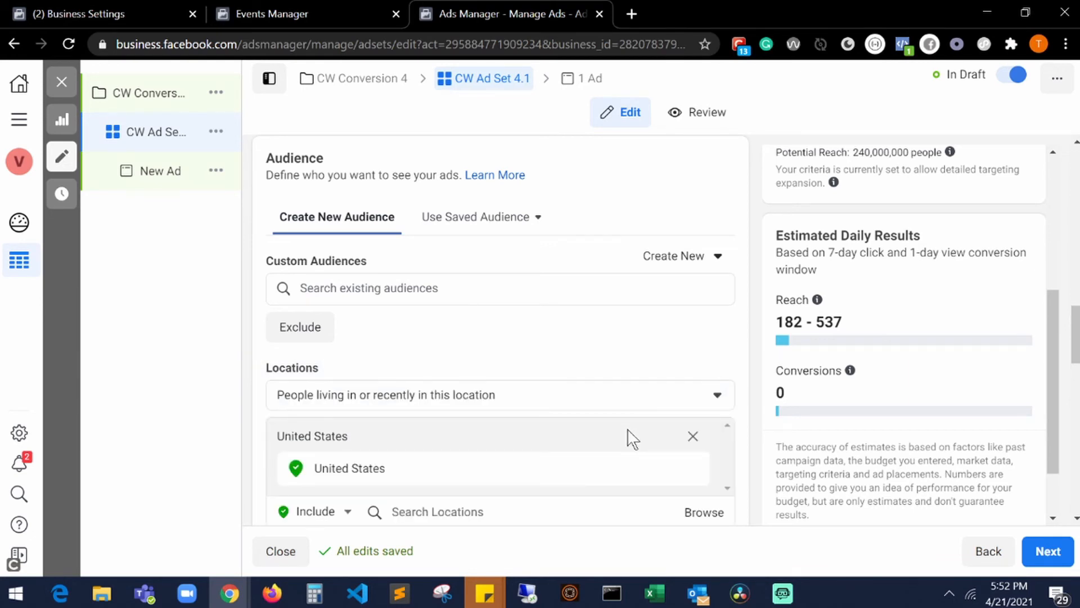
pyautogui.scroll(-2, 563, 365)
pyautogui.click(517, 310)
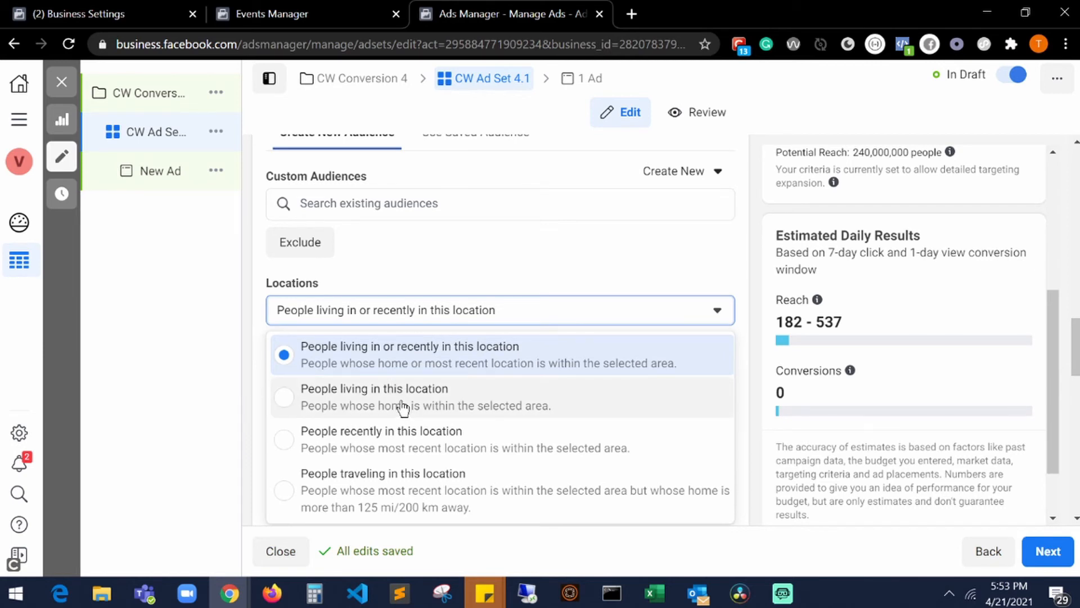
pyautogui.click(626, 258)
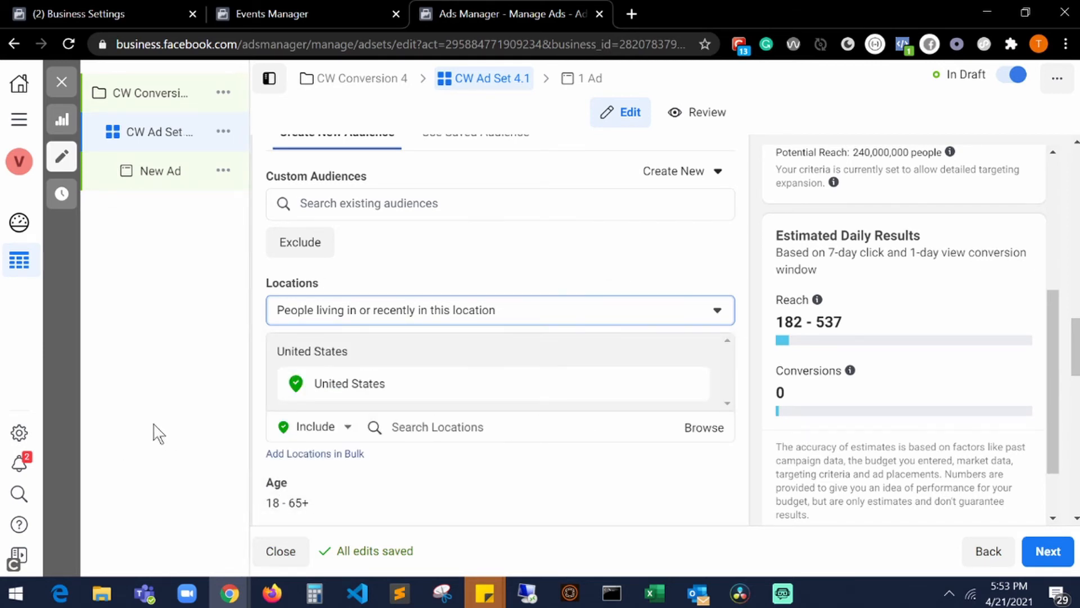
# Step: Review the audience's Age and Gender settings and check the suggestions offered for Detailed Targeting
pyautogui.scroll(-1, 608, 450)
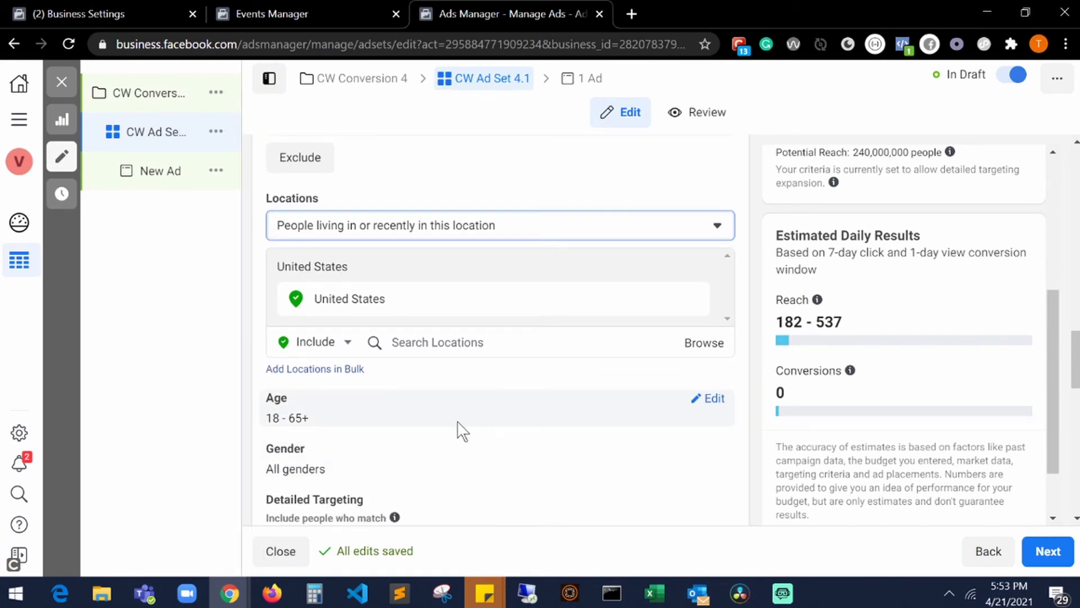
pyautogui.scroll(-1, 495, 444)
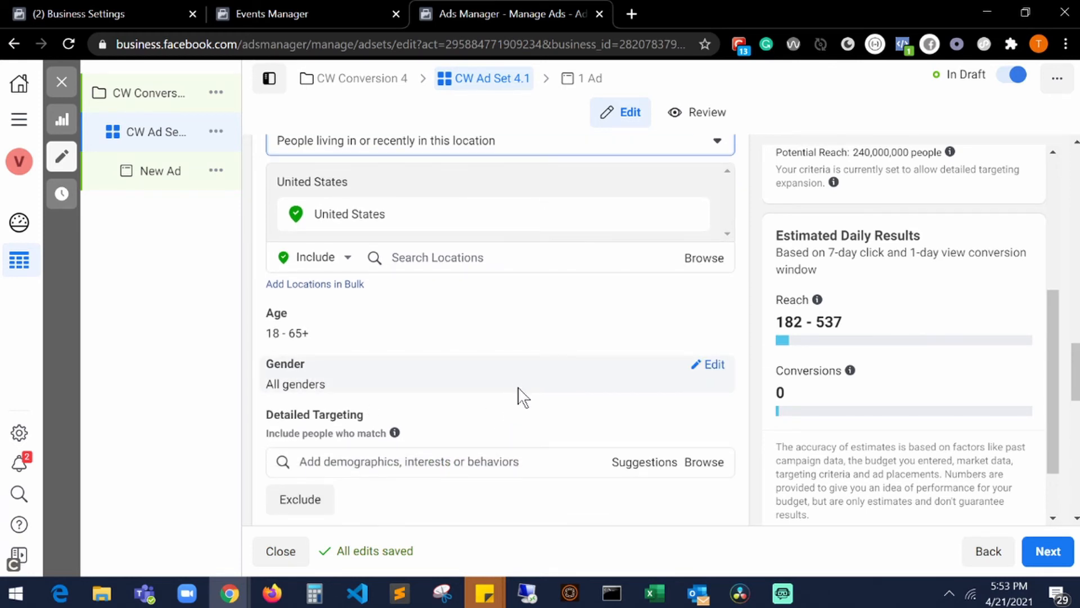
pyautogui.scroll(-1, 523, 397)
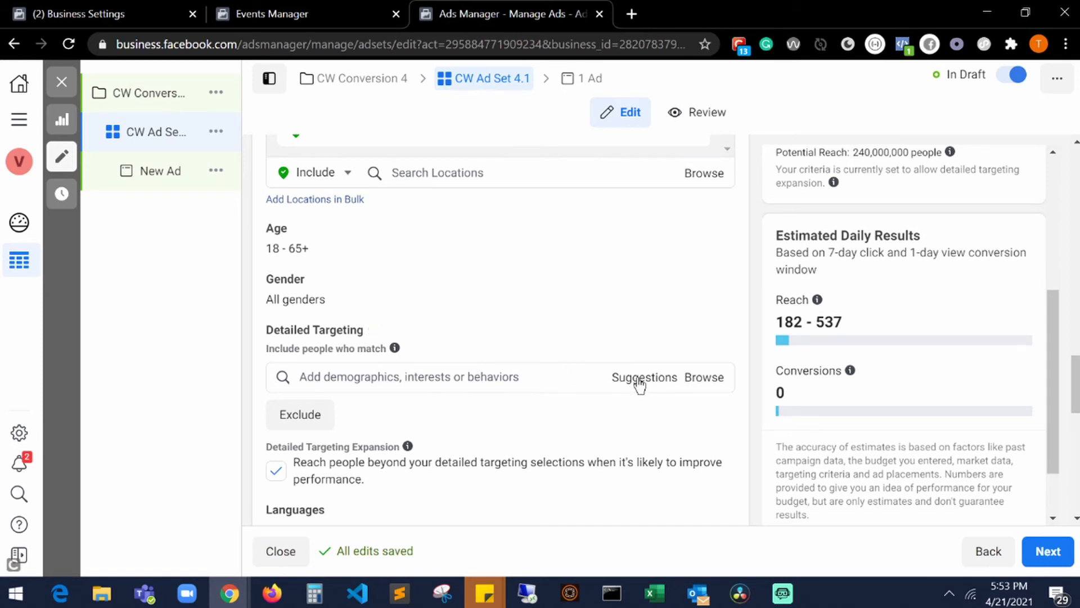
pyautogui.click(581, 375)
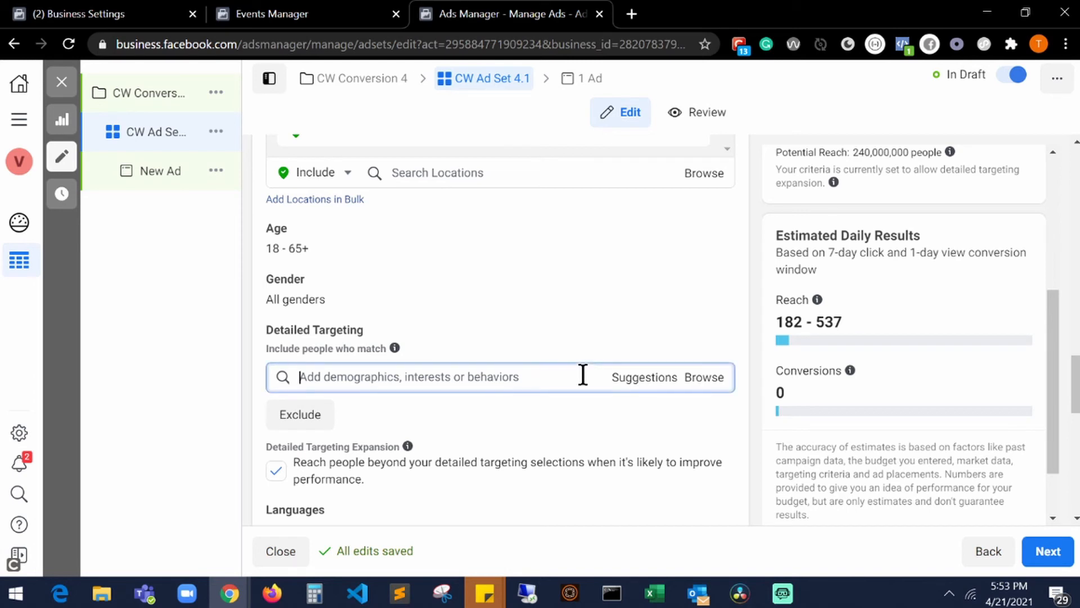
pyautogui.click(645, 378)
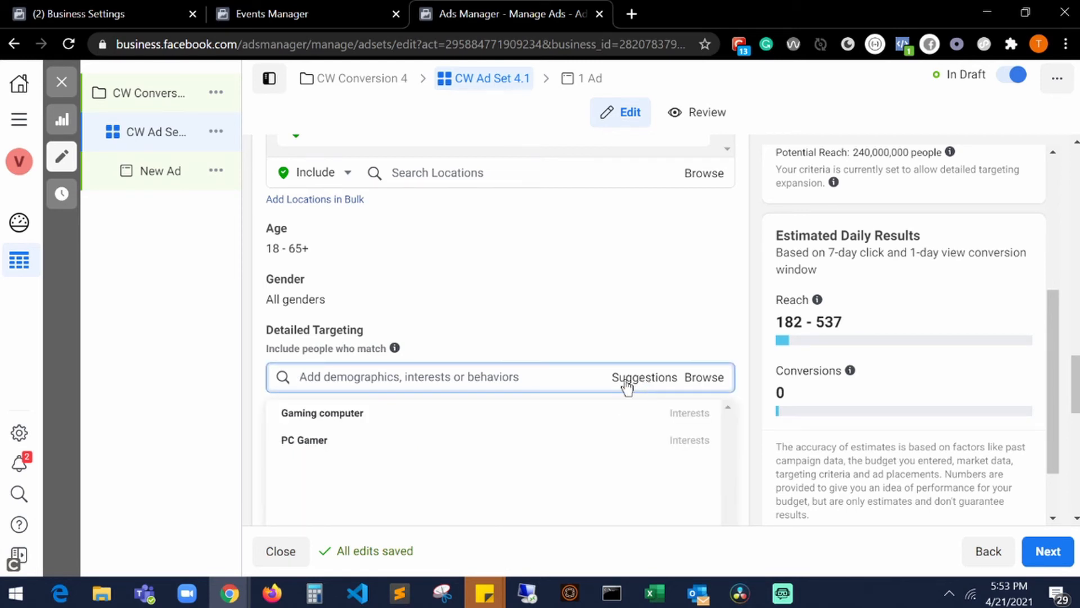
pyautogui.click(486, 376)
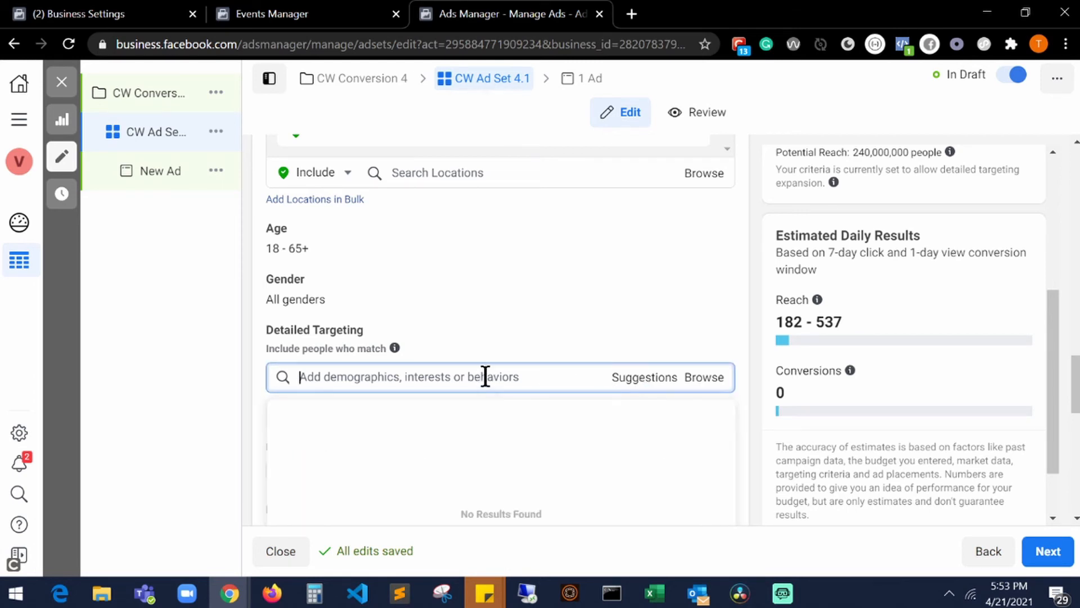
# Step: Browse the Detailed Targeting interests under Shopping and fashion and view the Clothing subcategories
pyautogui.click(705, 377)
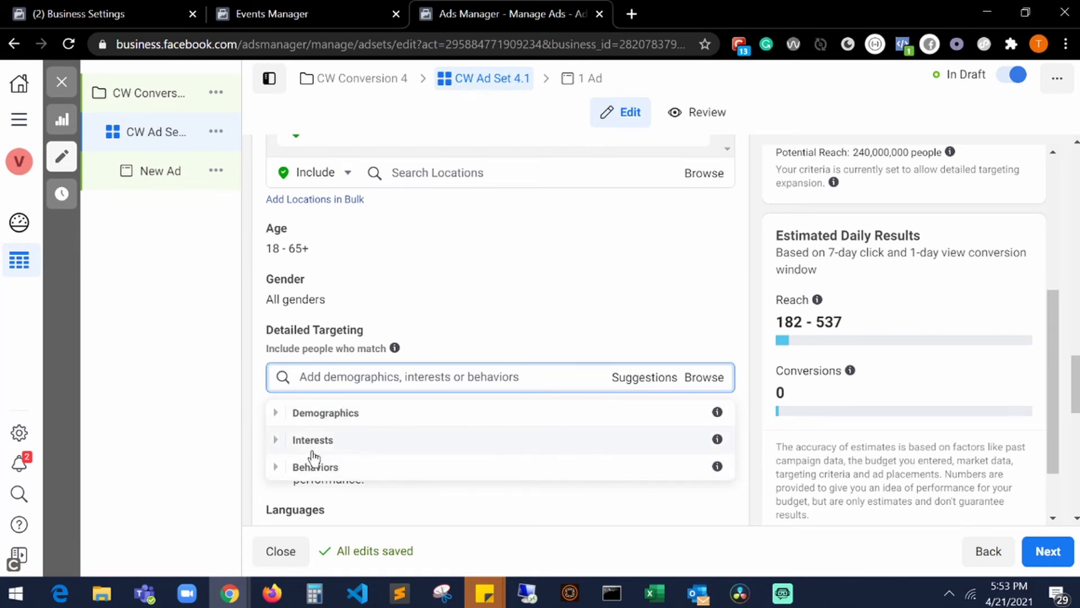
pyautogui.click(278, 440)
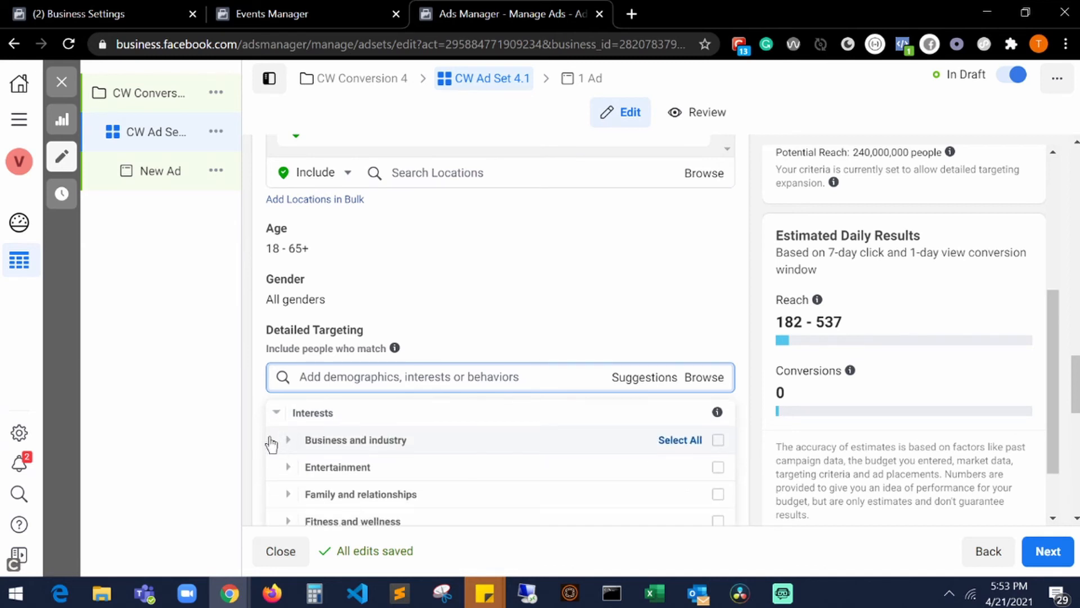
pyautogui.scroll(-1, 284, 488)
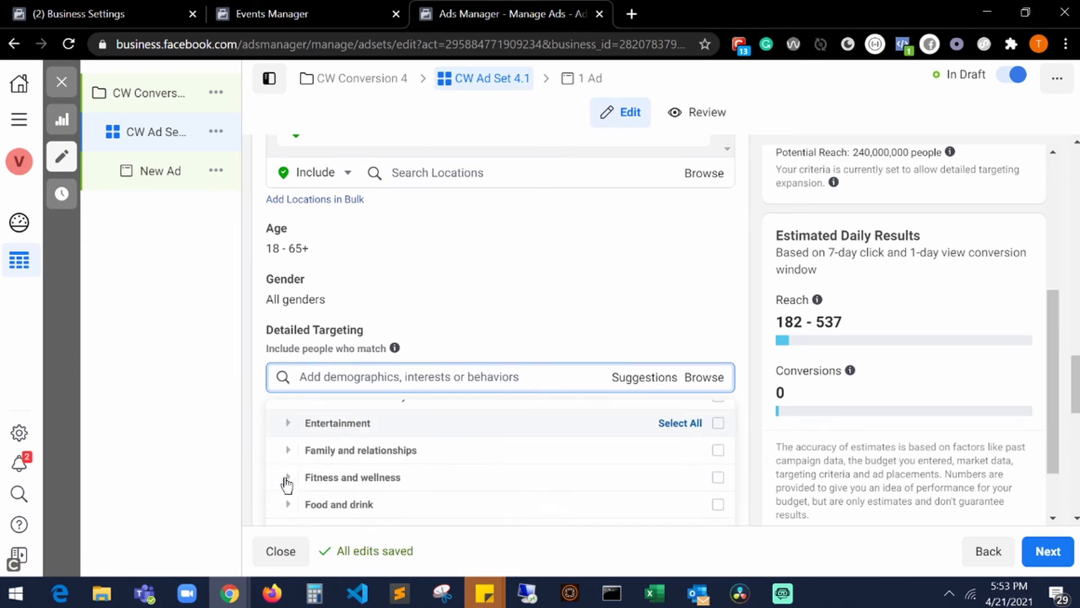
pyautogui.scroll(-1, 286, 483)
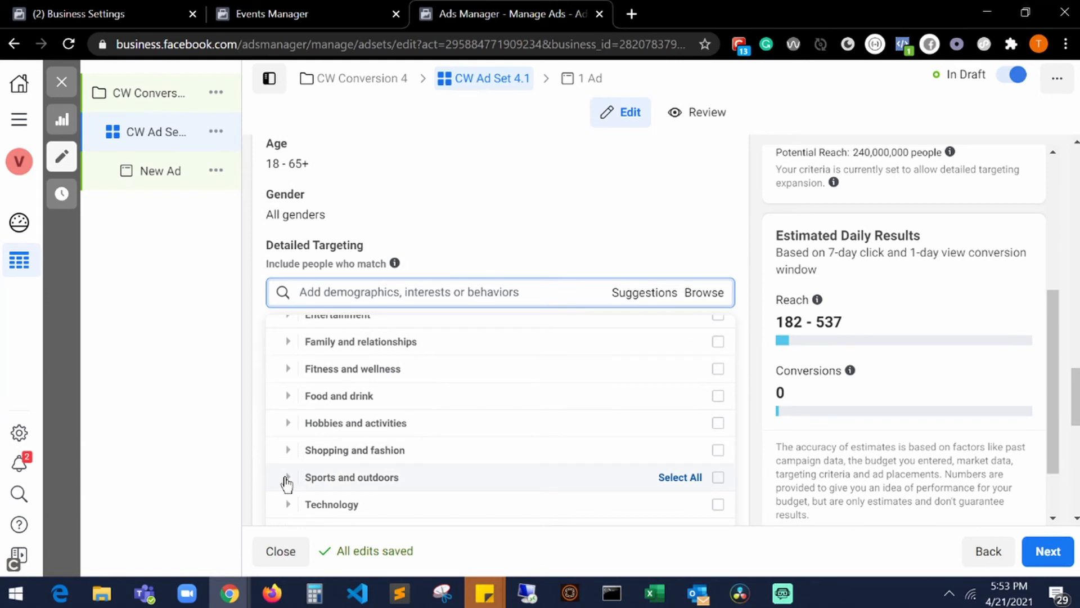
pyautogui.click(288, 450)
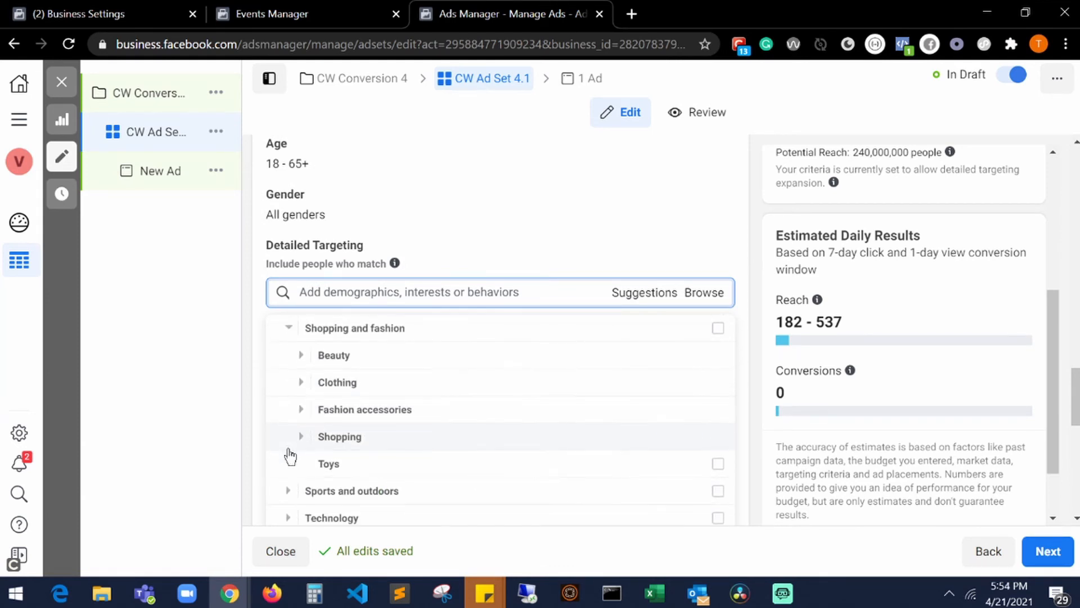
pyautogui.click(302, 383)
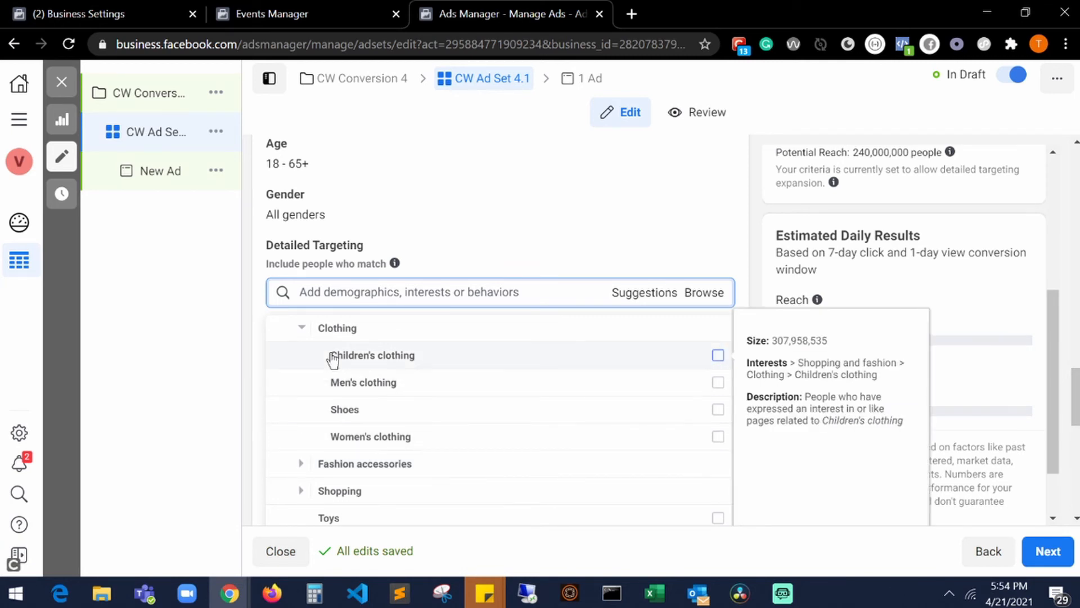
pyautogui.click(302, 329)
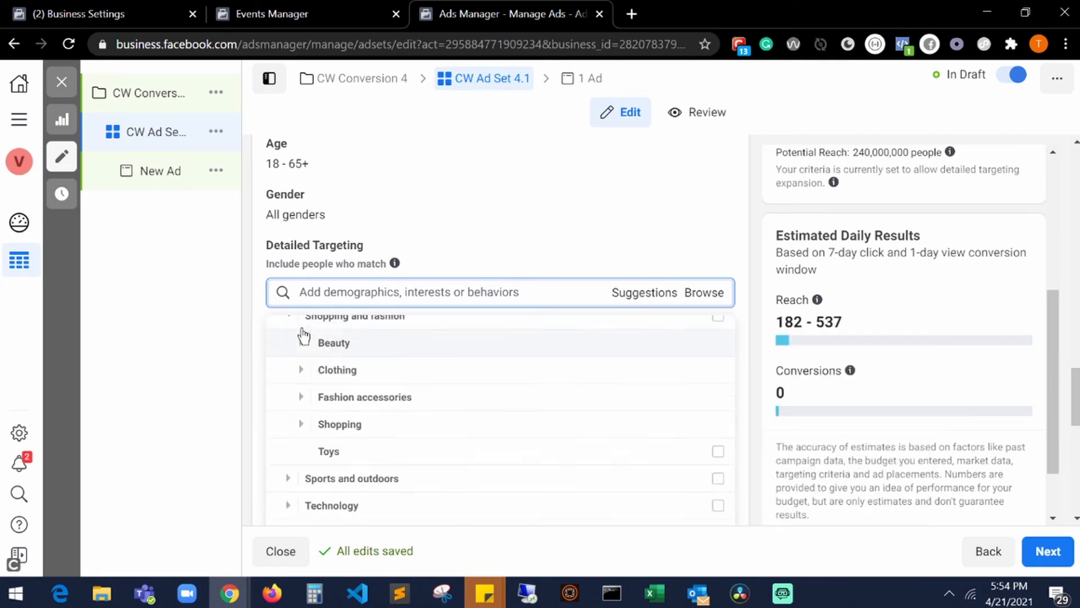
# Step: Search Detailed Targeting for "fashion", look through the matching entries and close the list without selecting any
pyautogui.click(496, 291)
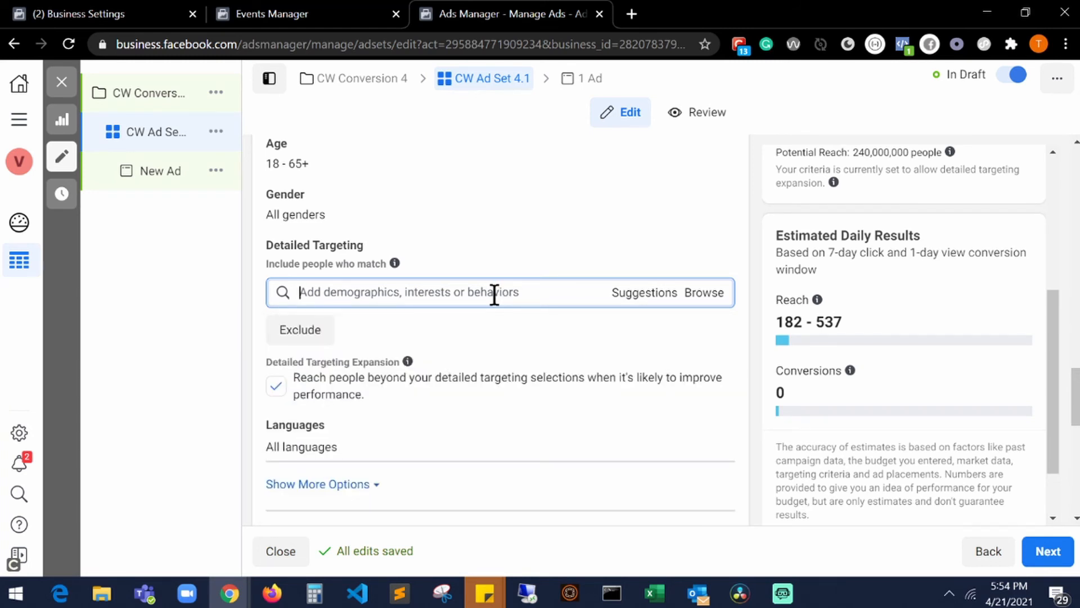
pyautogui.write('fashion')
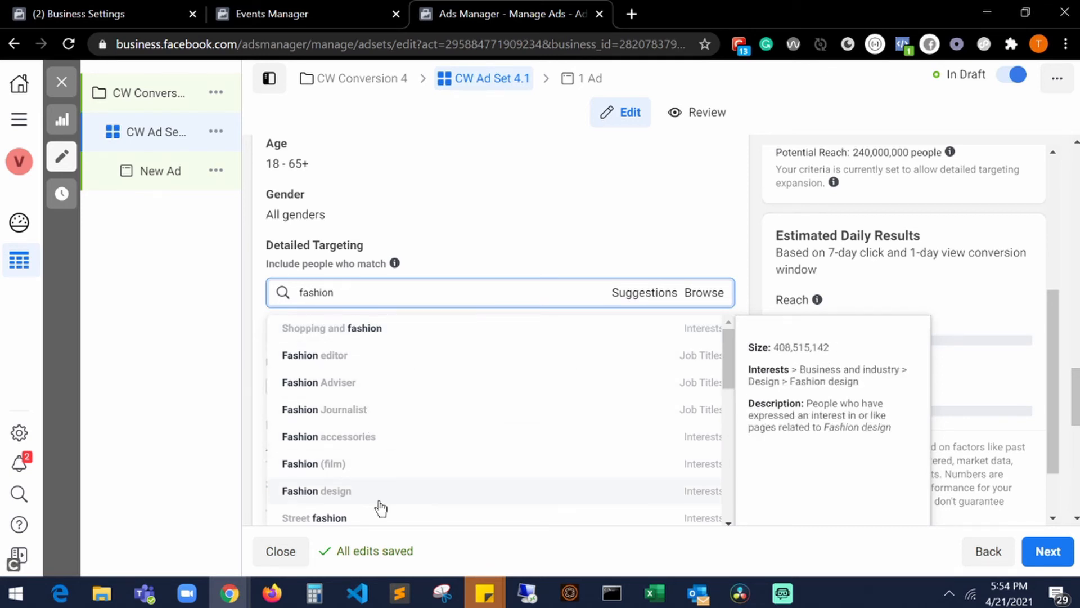
pyautogui.moveTo(728, 356); pyautogui.dragTo(727, 391)
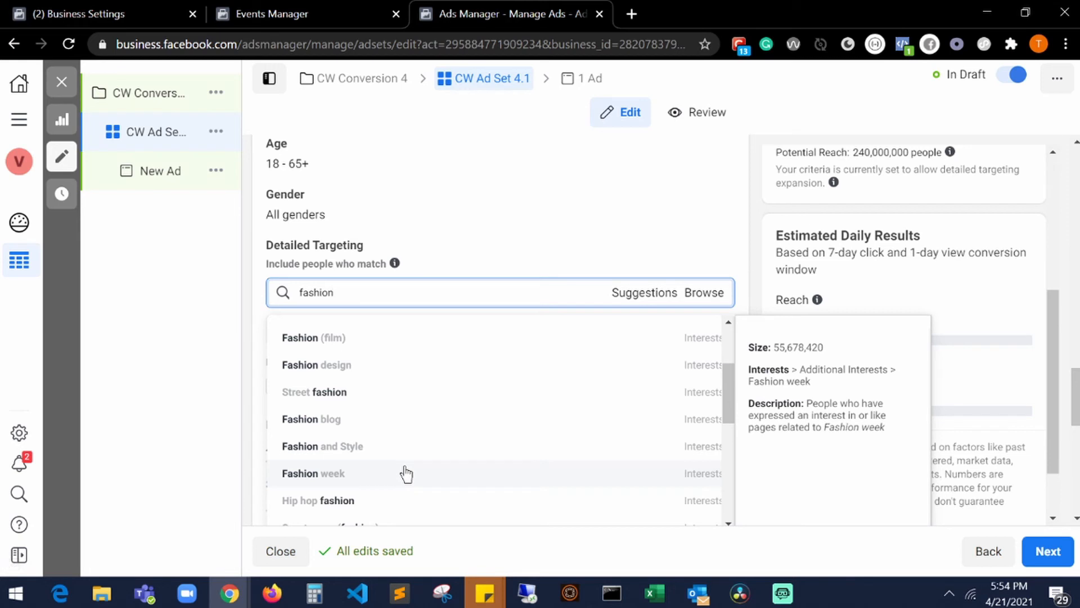
pyautogui.click(187, 332)
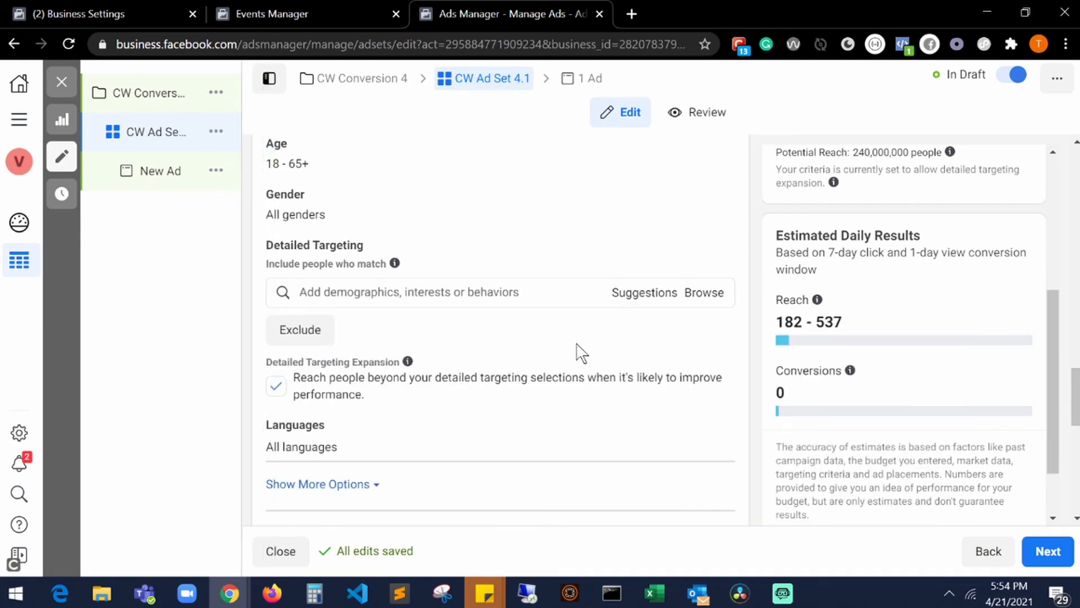
# Step: Expand the additional audience options to view Connections and review the ad set's Placements choices
pyautogui.scroll(-3, 579, 352)
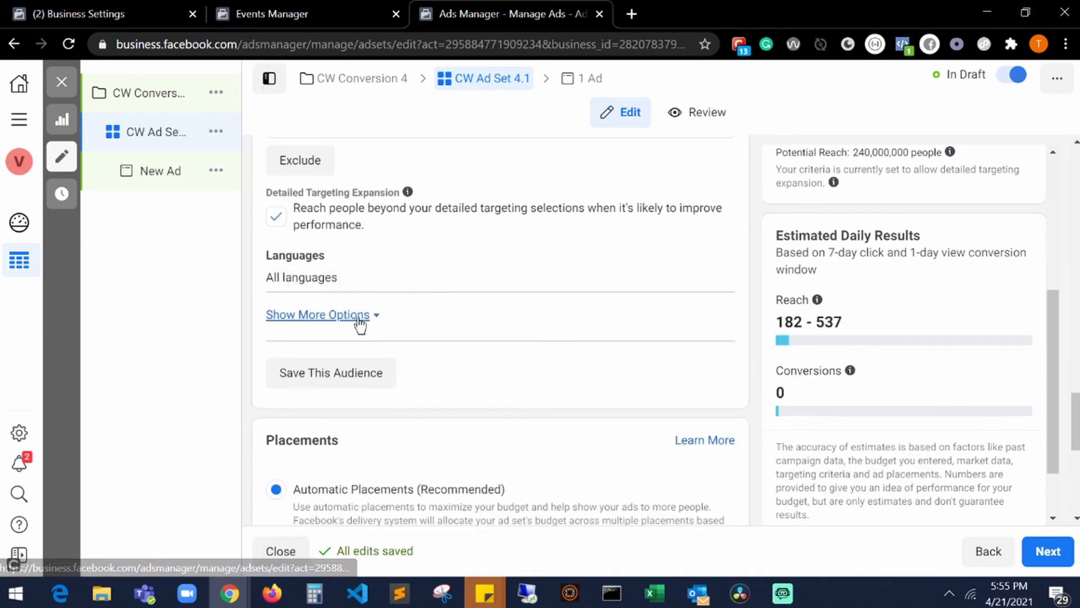
pyautogui.click(360, 316)
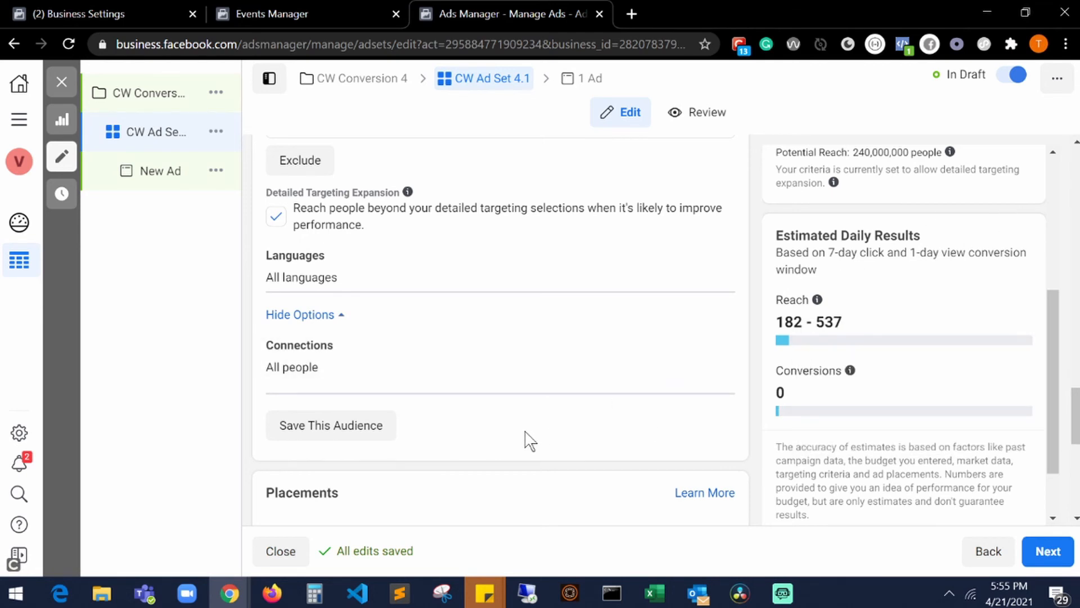
pyautogui.scroll(-3, 530, 441)
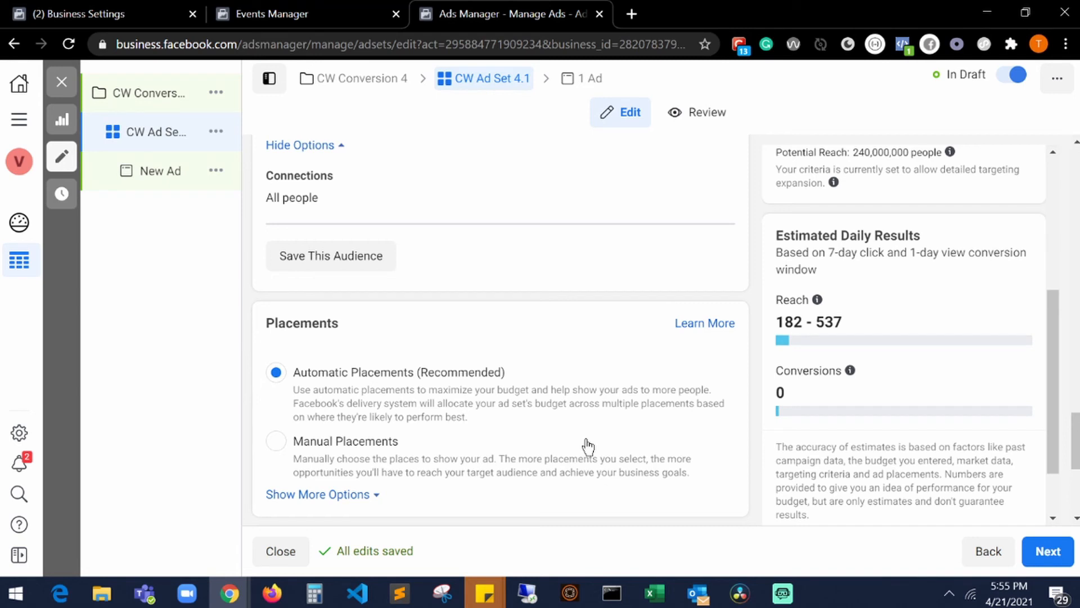
pyautogui.scroll(-1, 589, 438)
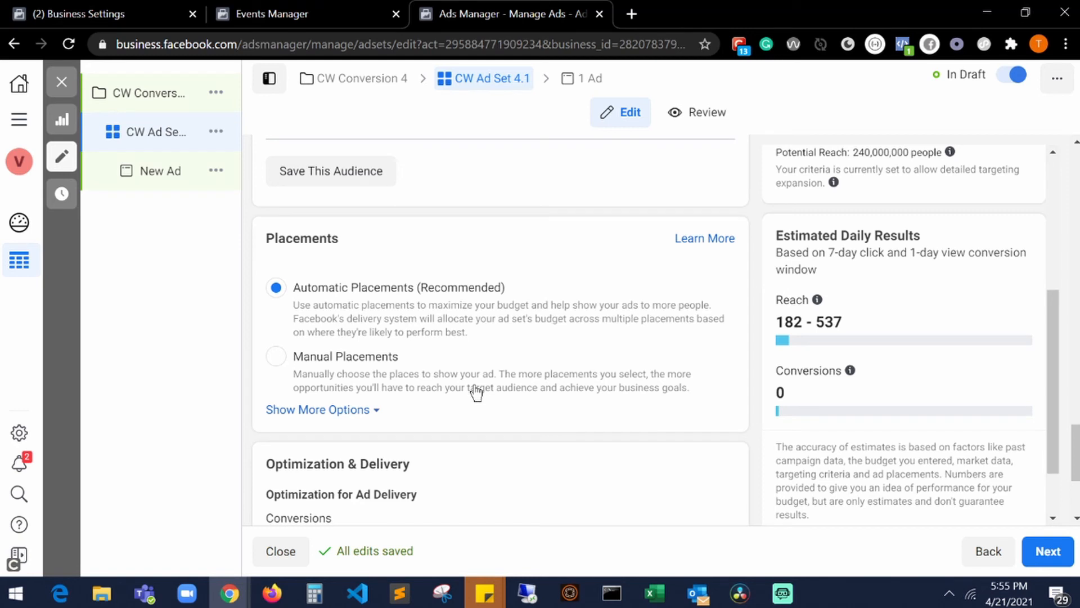
# Step: Try Manual Placements and examine the devices, platforms and individual Feeds placements
pyautogui.click(363, 369)
pyautogui.scroll(-1, 424, 386)
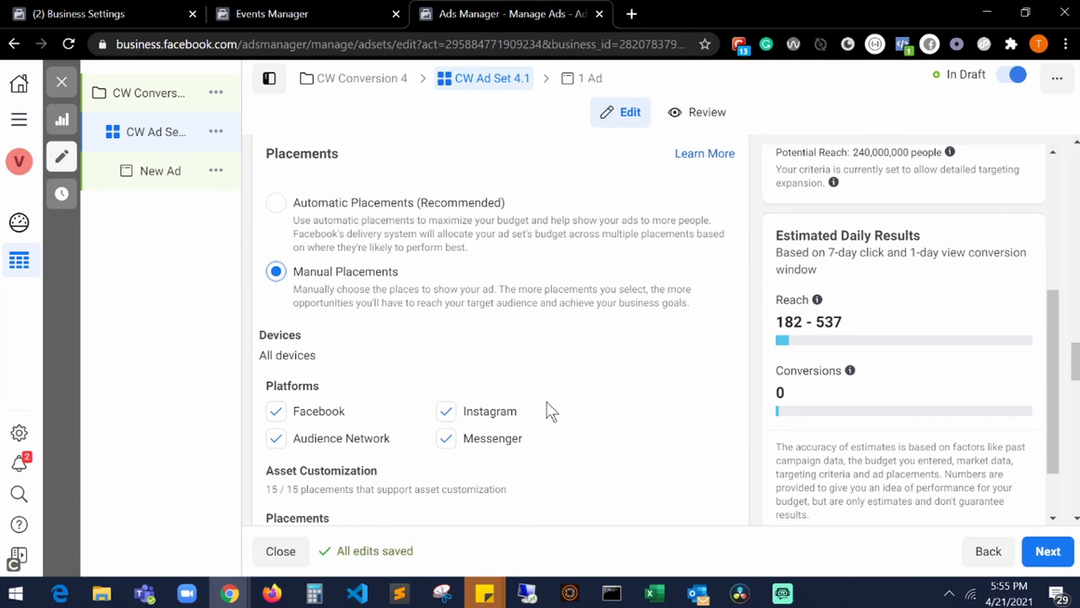
pyautogui.scroll(-1, 550, 411)
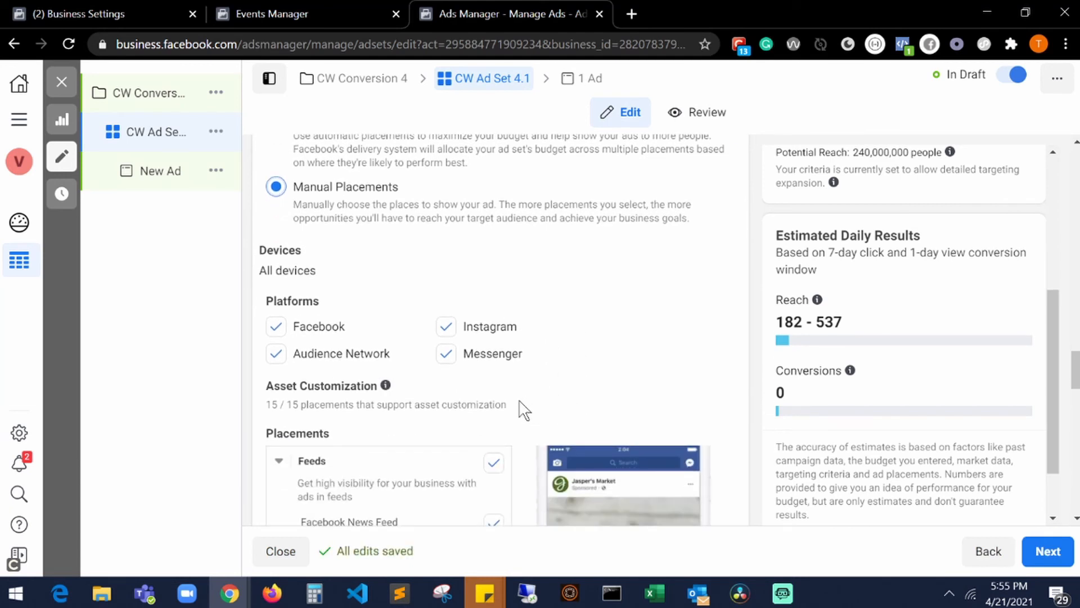
pyautogui.scroll(-1, 530, 403)
pyautogui.scroll(-1, 540, 314)
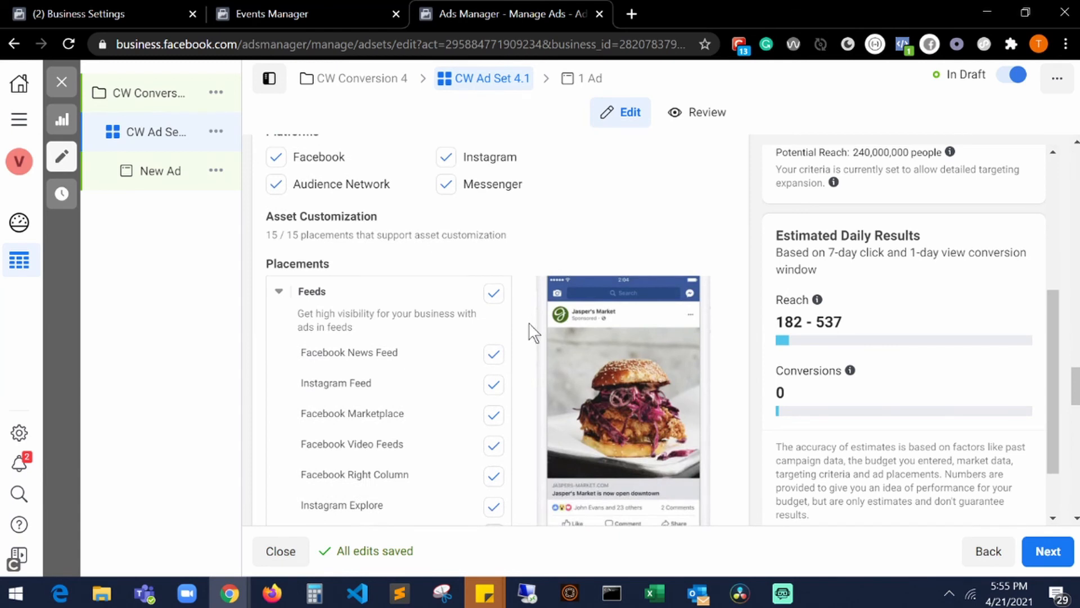
pyautogui.scroll(-1, 521, 408)
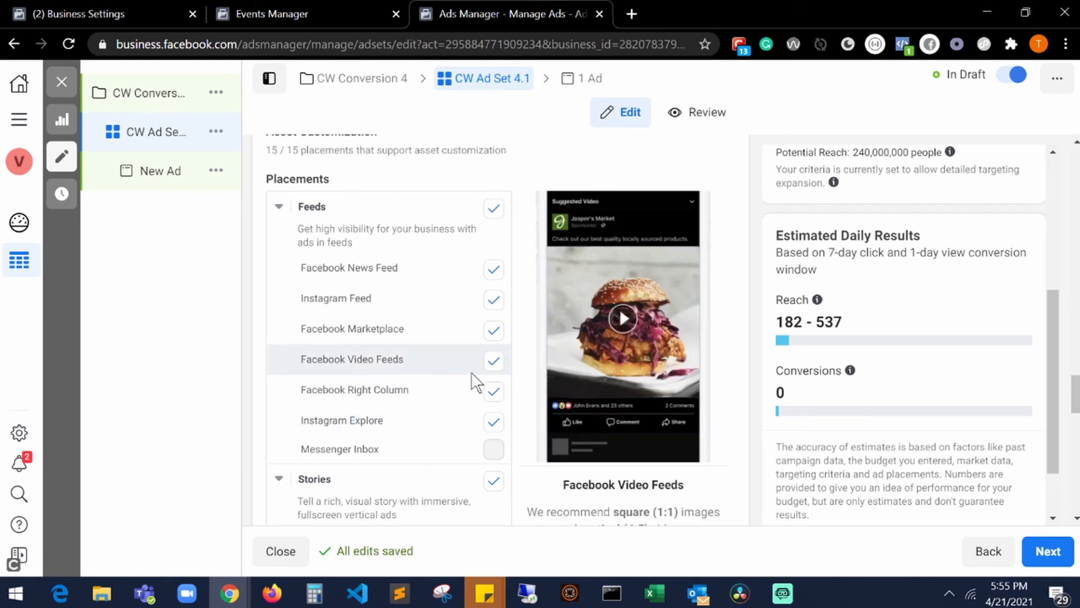
# Step: Collapse the Feeds, Stories, In-Stream, Search and Messages placement groups and switch back to Automatic Placements
pyautogui.click(279, 209)
pyautogui.click(281, 271)
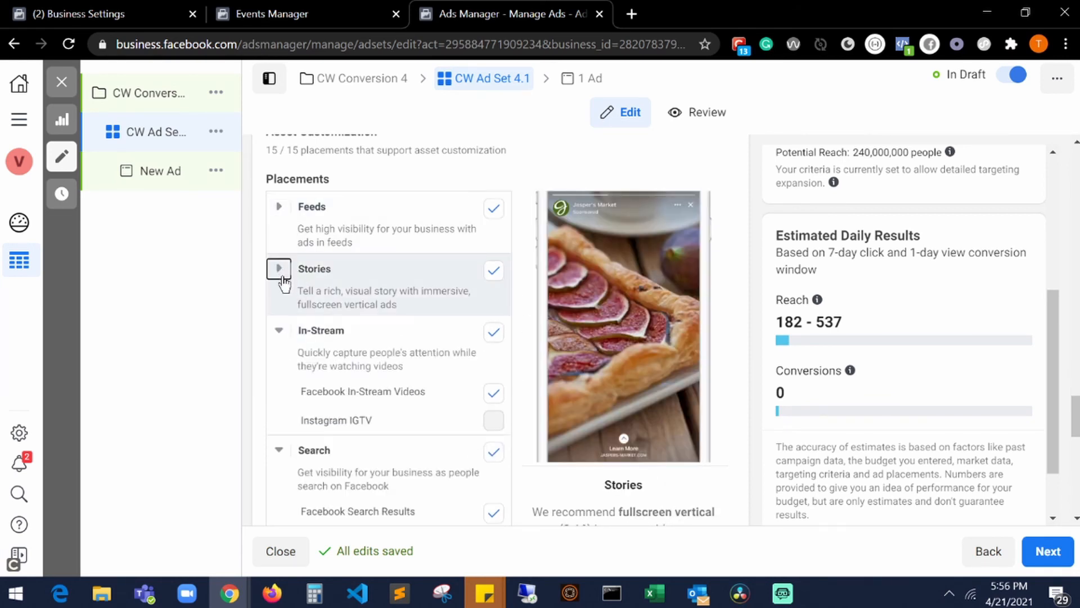
pyautogui.click(279, 331)
pyautogui.click(279, 392)
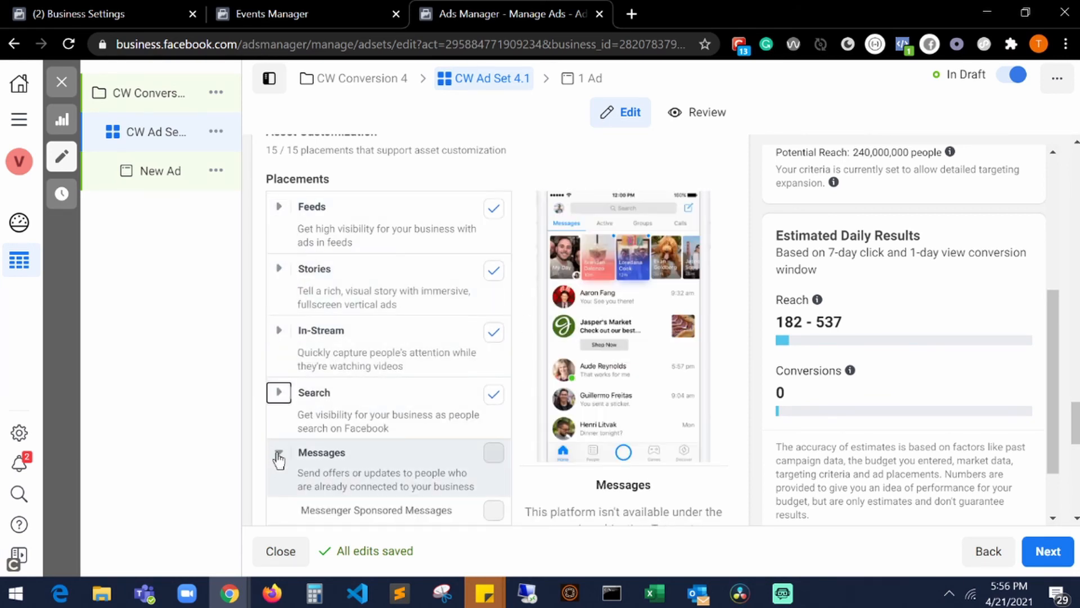
pyautogui.click(279, 456)
pyautogui.scroll(5, 511, 186)
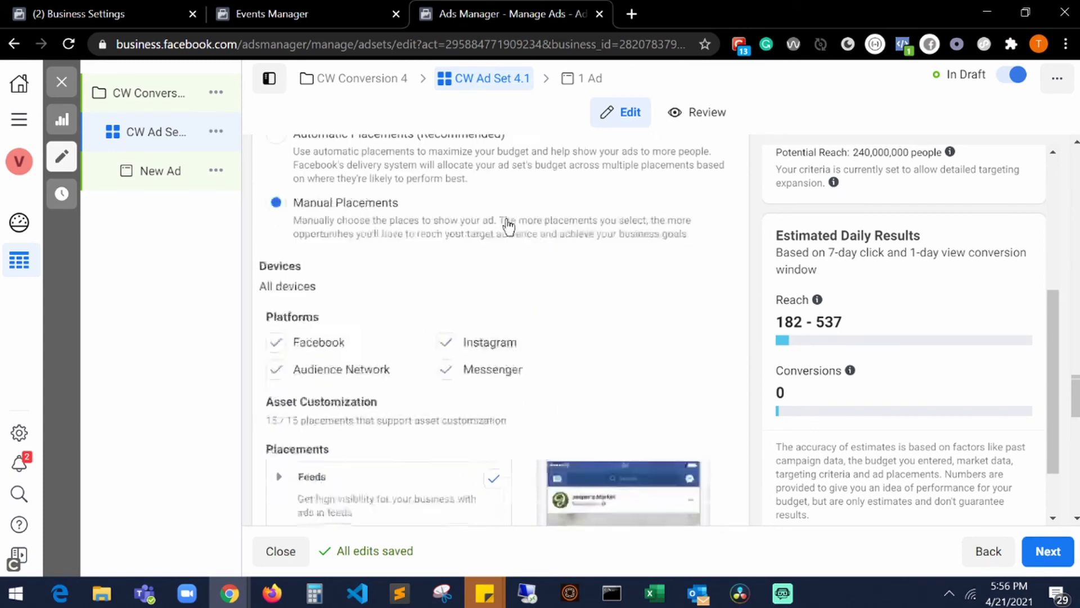
pyautogui.scroll(4, 482, 272)
pyautogui.click(275, 372)
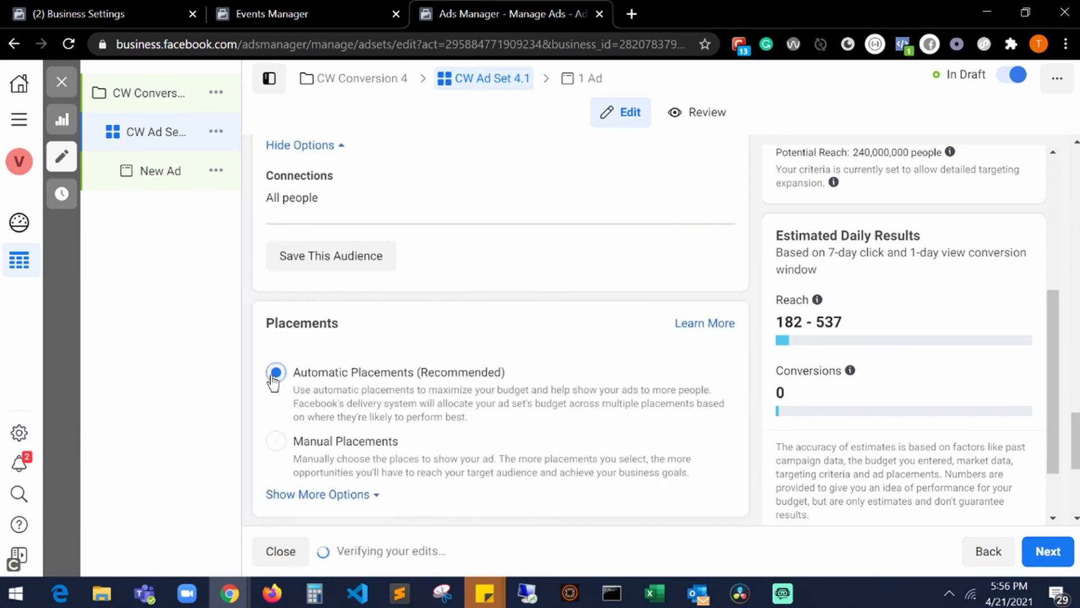
# Step: Review the Optimization & Delivery settings and continue to the setup of the ad in CW Ad Set 4.1
pyautogui.scroll(-2, 641, 331)
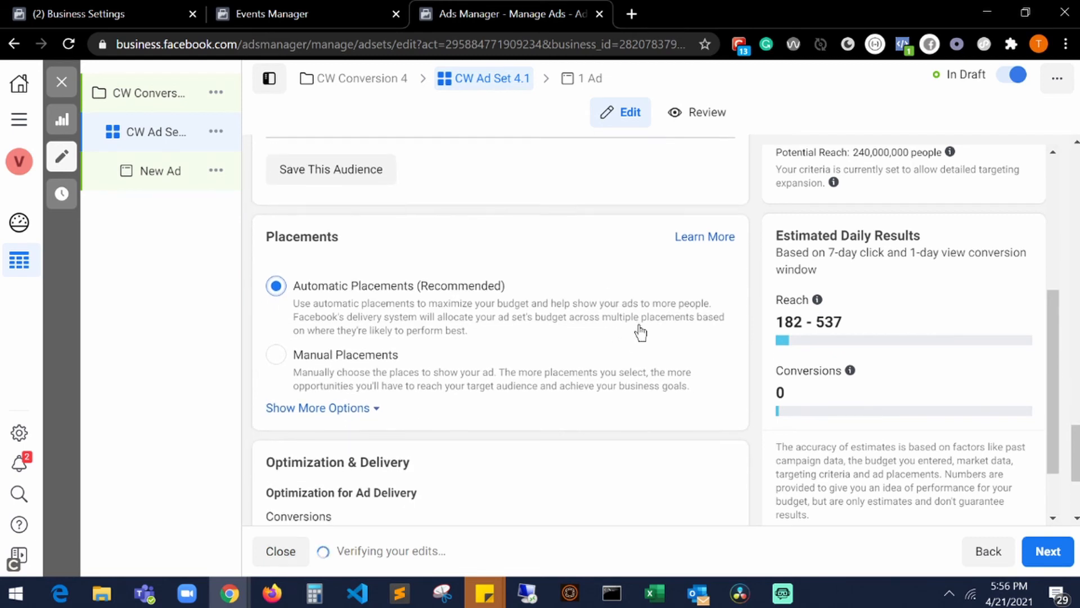
pyautogui.scroll(-4, 640, 332)
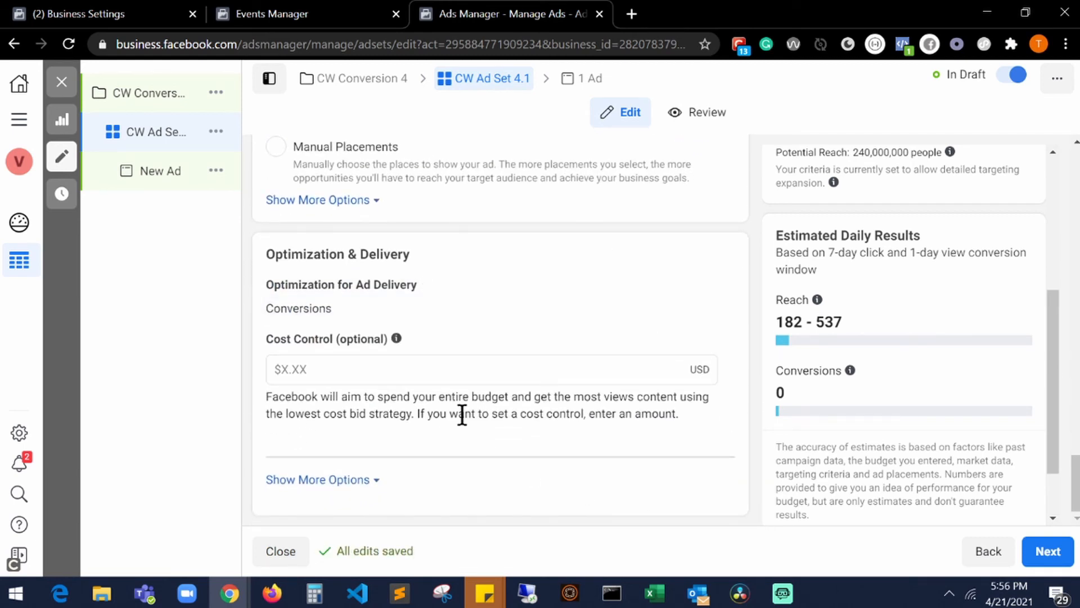
pyautogui.click(1048, 552)
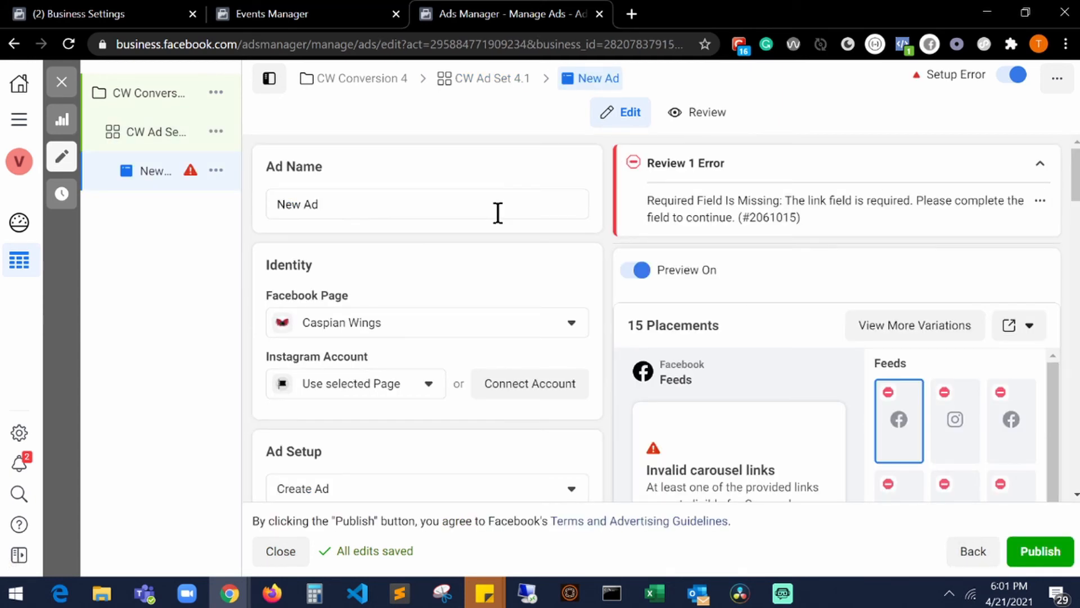
# Step: Rename the new ad as CW Ad 4.1
pyautogui.click(499, 206)
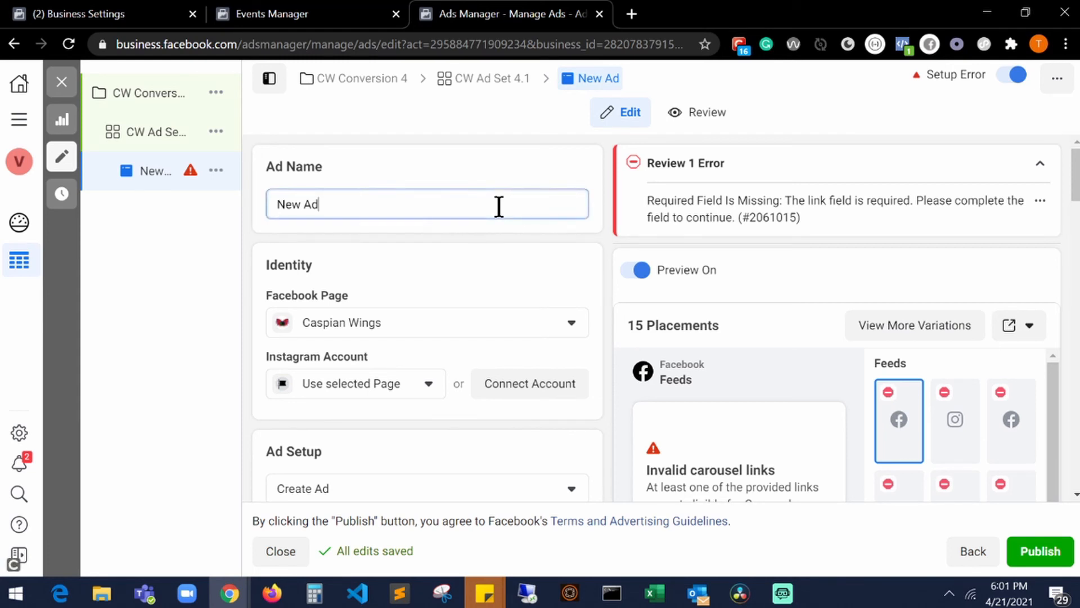
pyautogui.press('BackSpace')
pyautogui.press('BackSpace')
pyautogui.press('BackSpace')
pyautogui.press('BackSpace')
pyautogui.press('BackSpace')
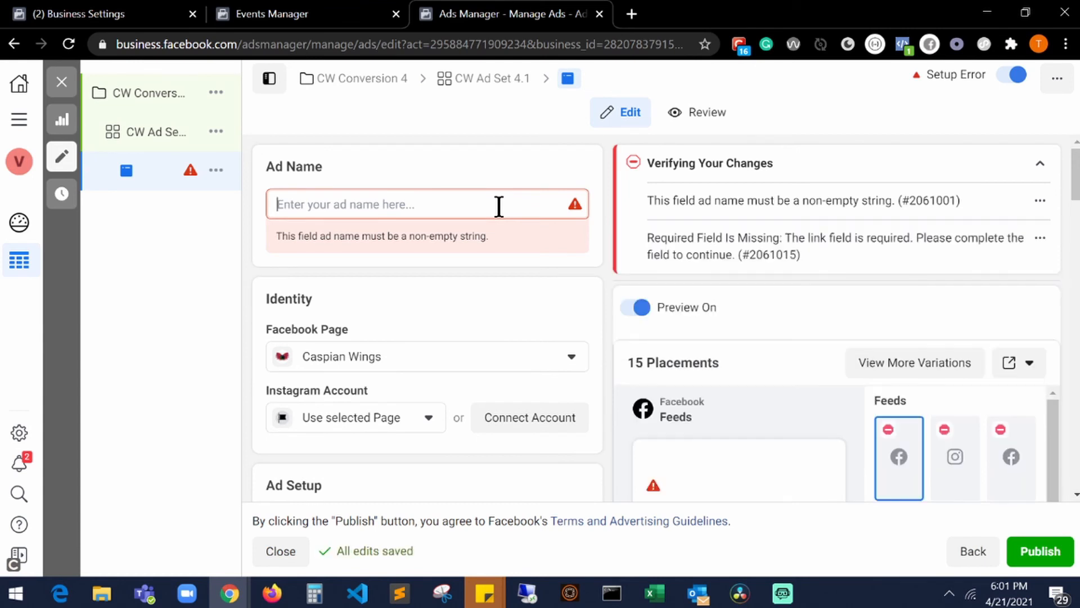
pyautogui.write('A')
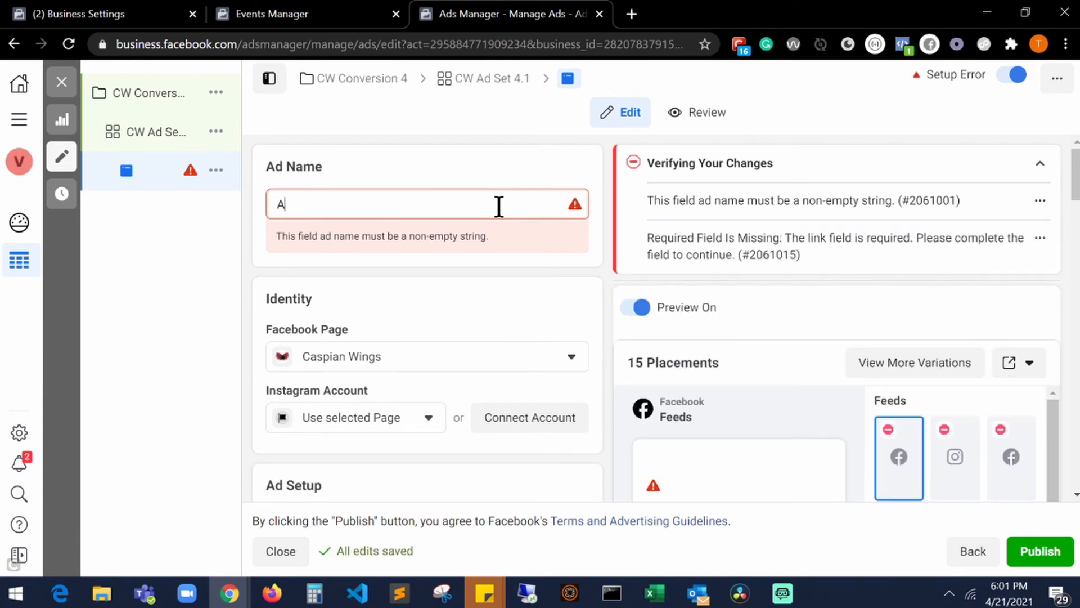
pyautogui.press('BackSpace')
pyautogui.write('CW ')
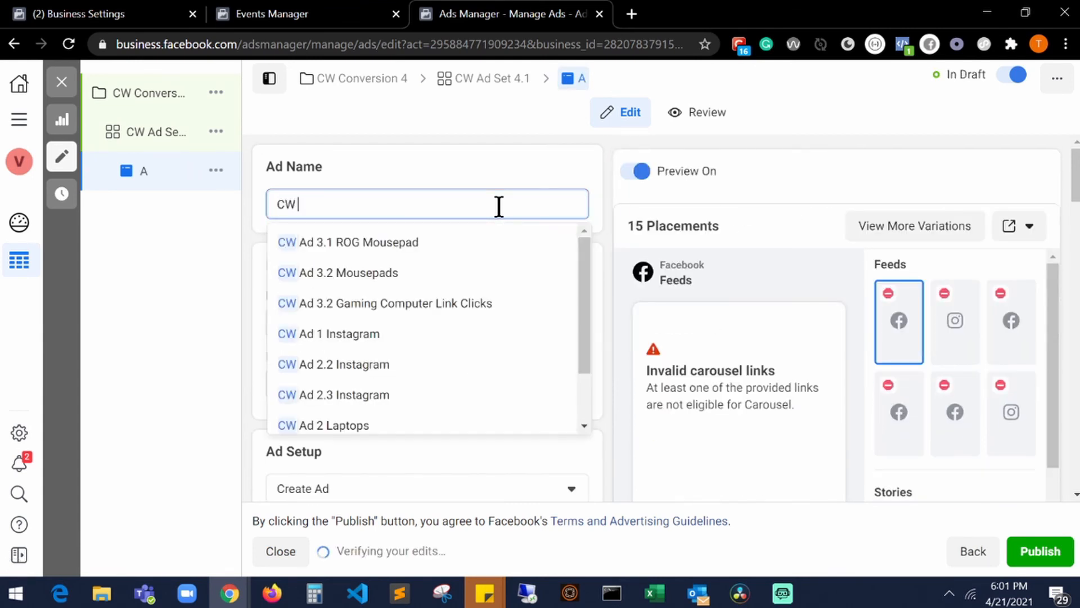
pyautogui.write('Ad ')
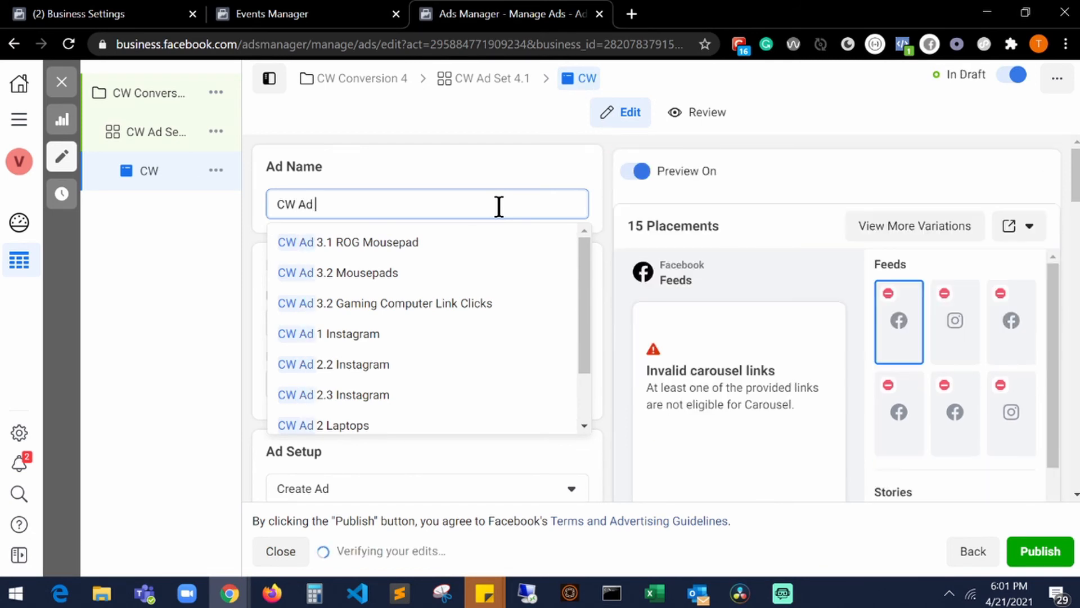
pyautogui.write('4.1')
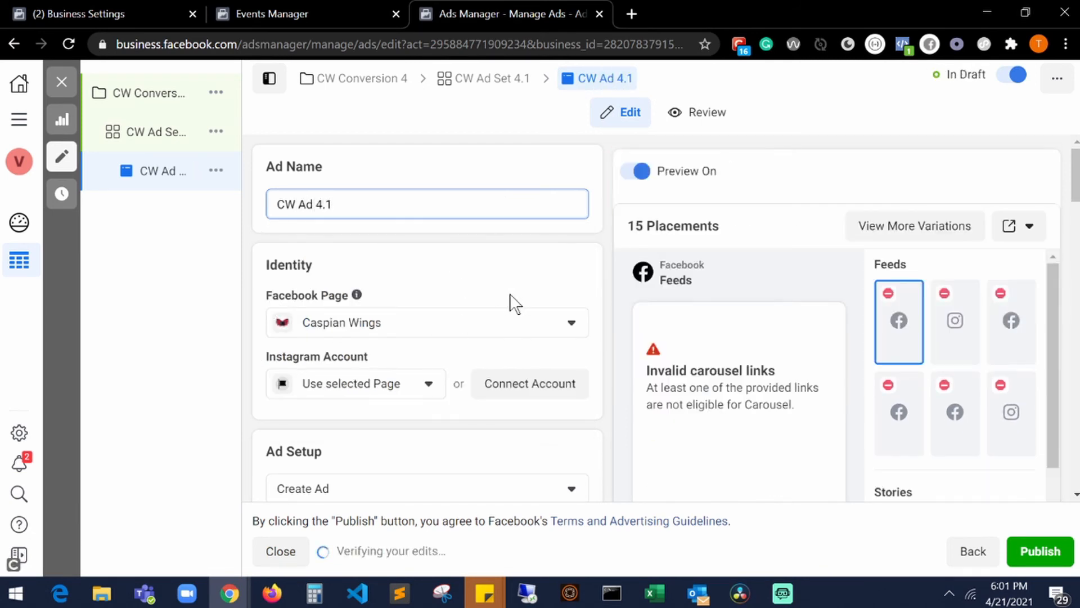
# Step: Set the ad's format to Single Image or Video in the Ad Setup section
pyautogui.scroll(-2, 518, 295)
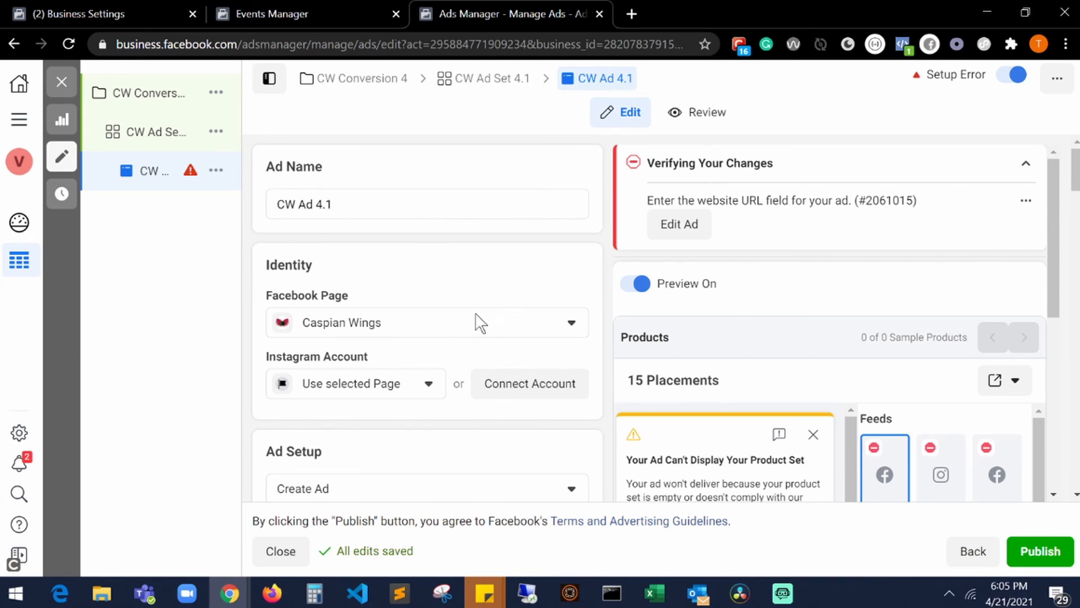
pyautogui.scroll(-3, 477, 289)
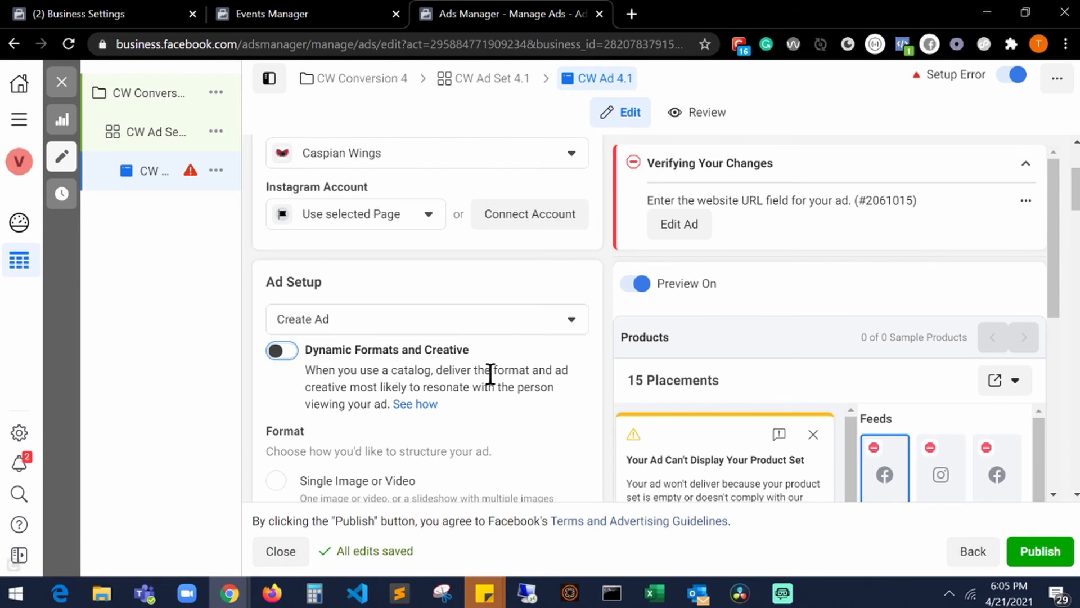
pyautogui.scroll(-1, 498, 373)
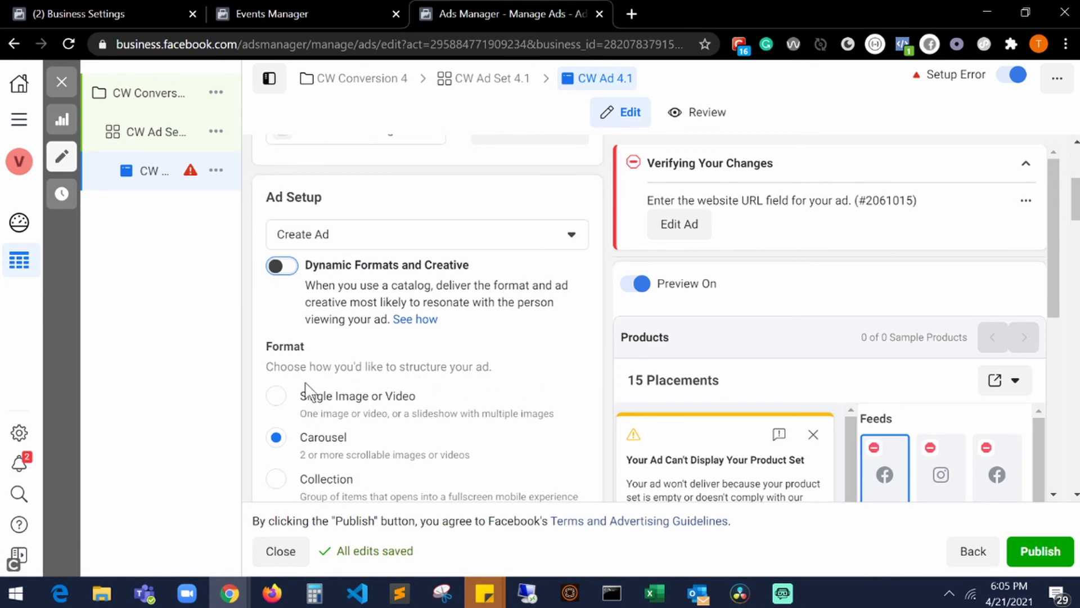
pyautogui.click(278, 398)
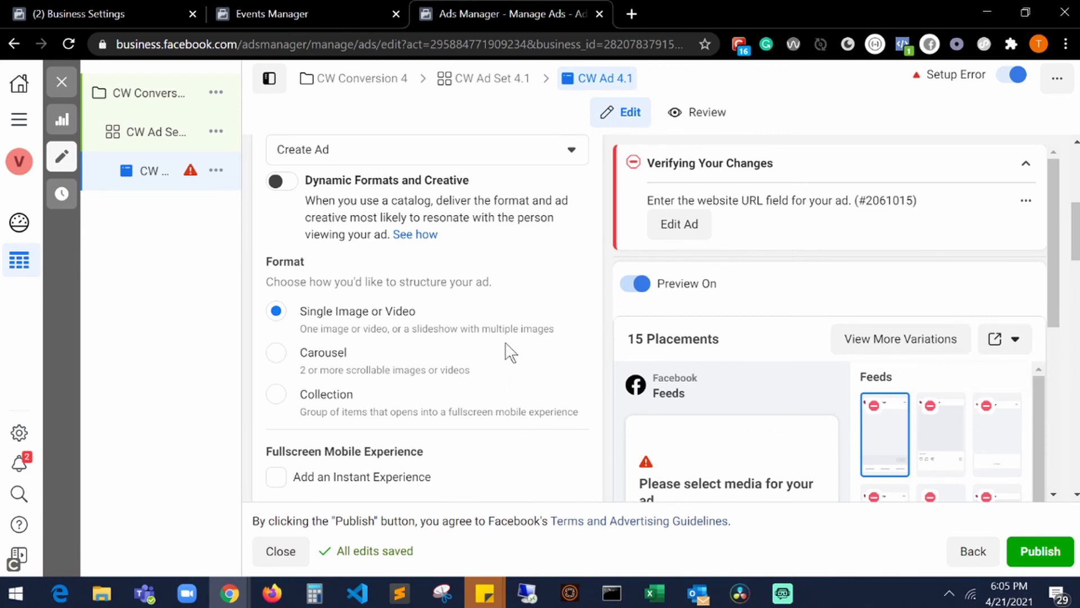
# Step: Add the image FBUSB.png as the media of the ad creative
pyautogui.scroll(-1, 518, 340)
pyautogui.scroll(-1, 523, 329)
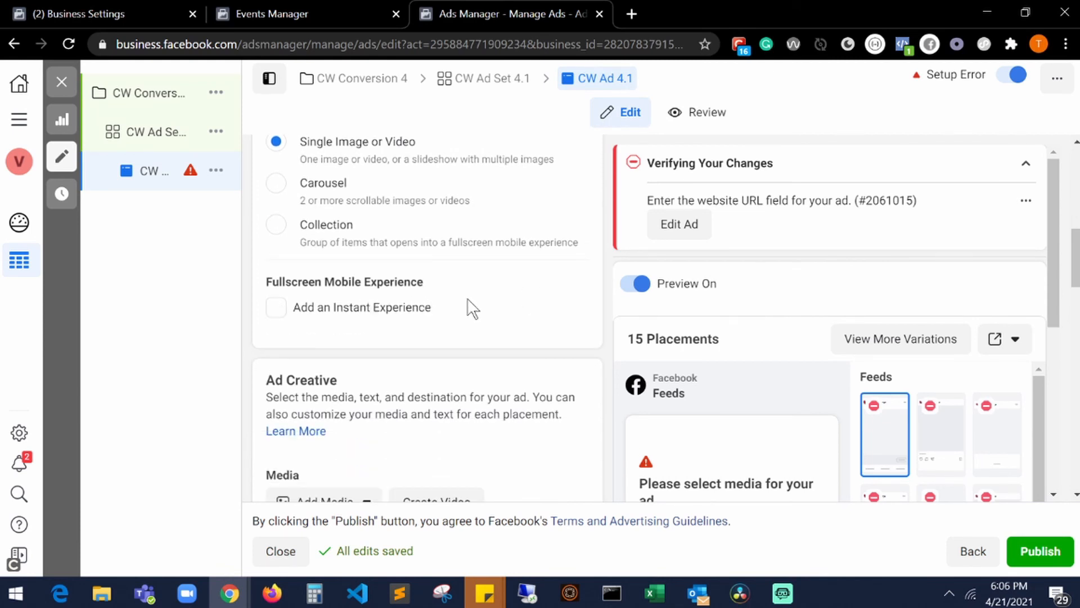
pyautogui.scroll(-2, 468, 307)
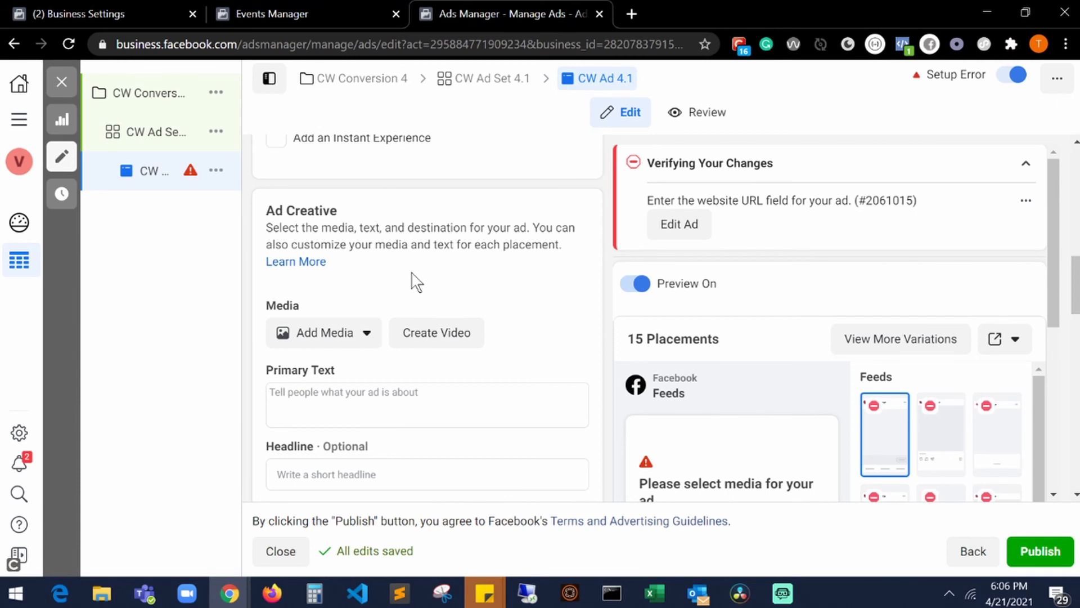
pyautogui.click(367, 333)
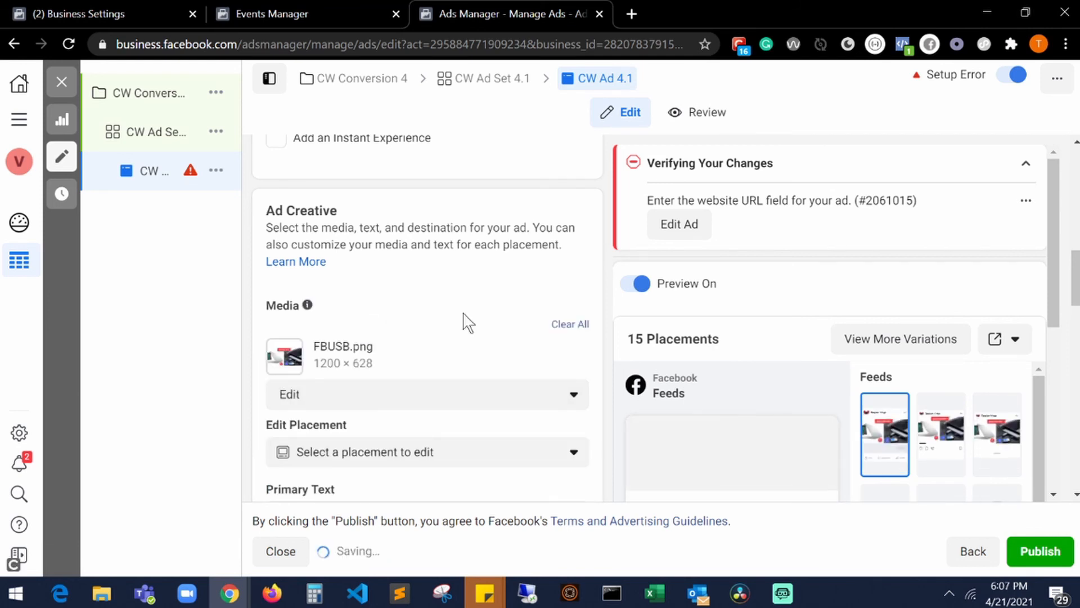
# Step: View the placement groups and single placements that can be edited for the ad's media, and close the list
pyautogui.scroll(-2, 465, 321)
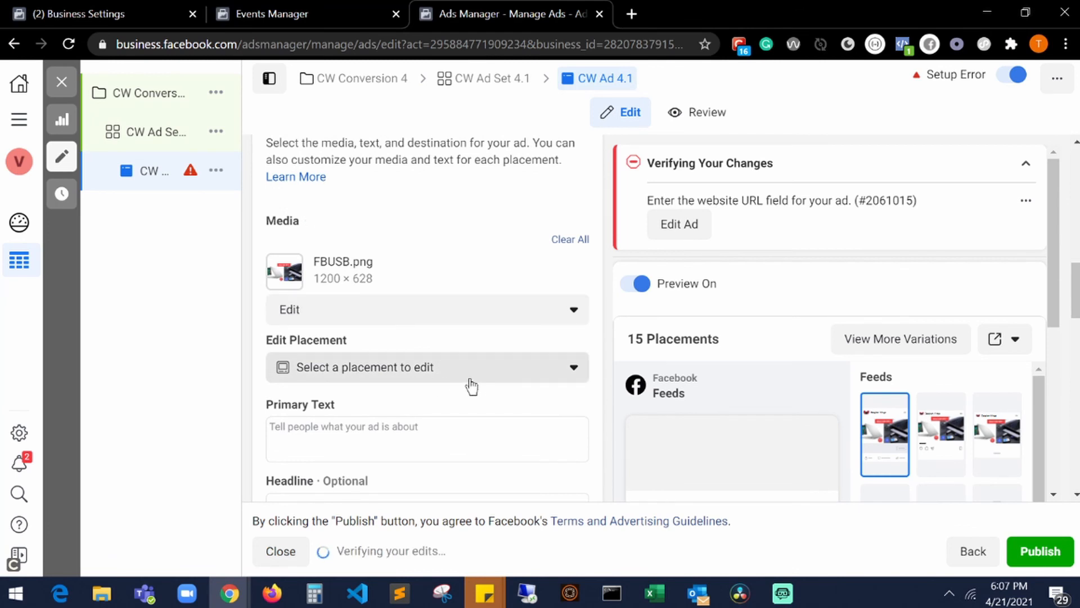
pyautogui.click(576, 369)
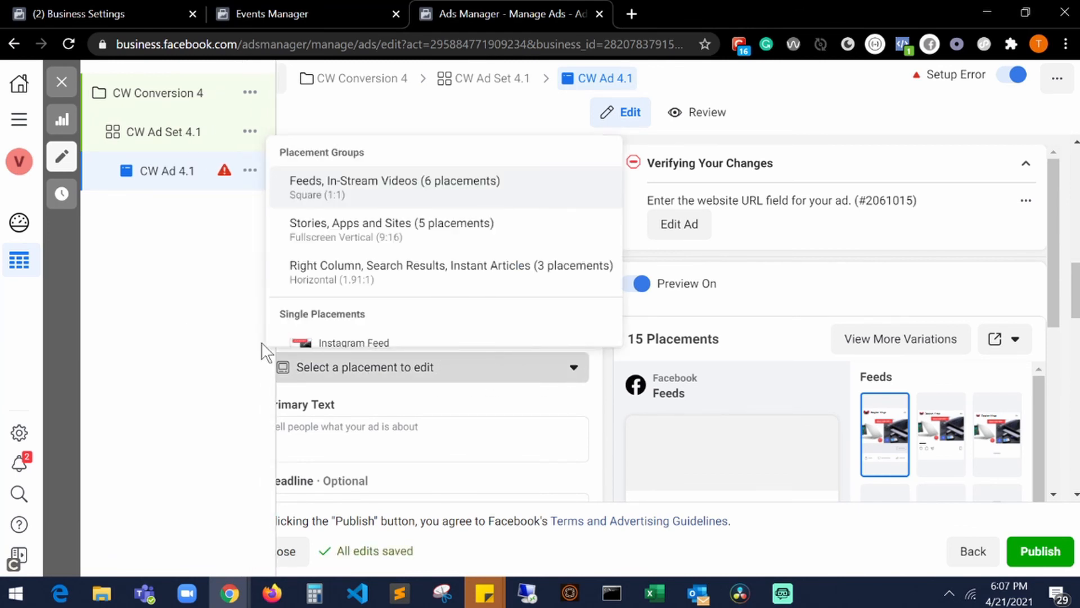
pyautogui.click(553, 402)
# Step: Enter the ad's primary text as "20% Off Women's top / 25% off Pet Supplies"
pyautogui.click(489, 433)
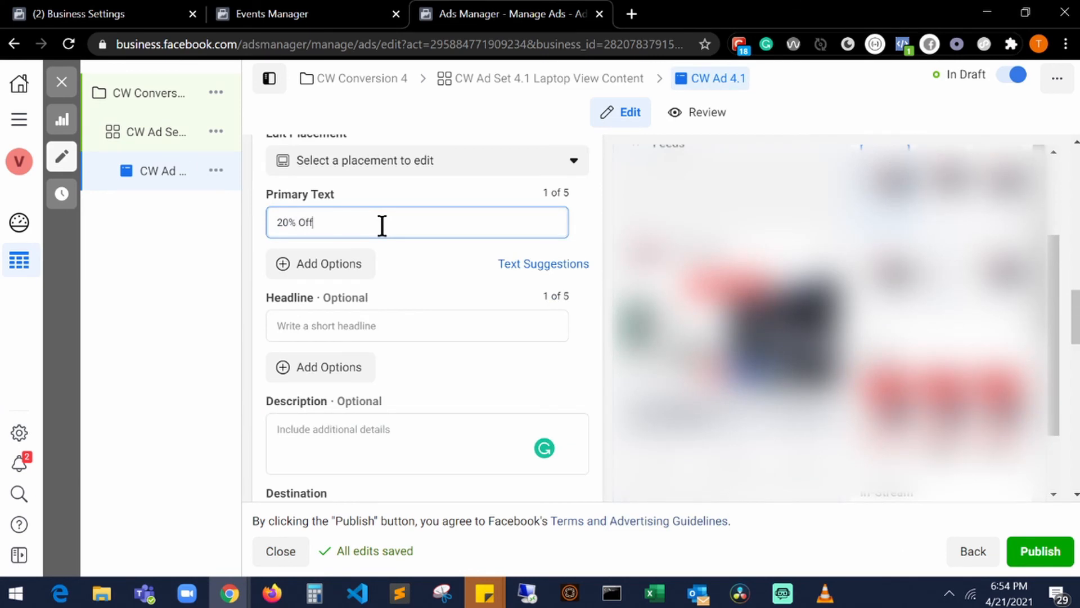
pyautogui.write('W')
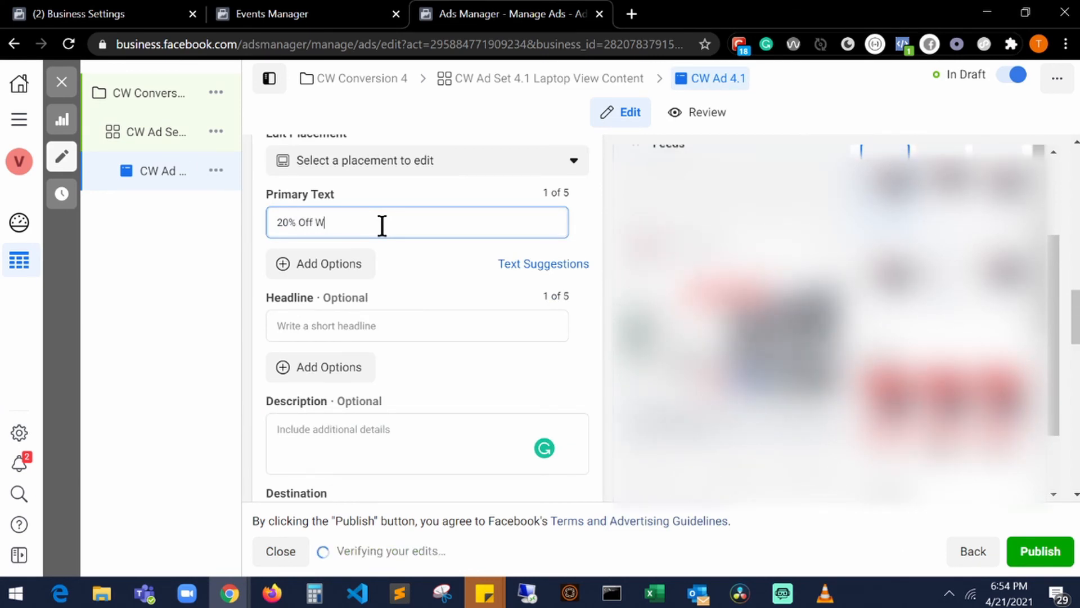
pyautogui.write("omen's top / 2")
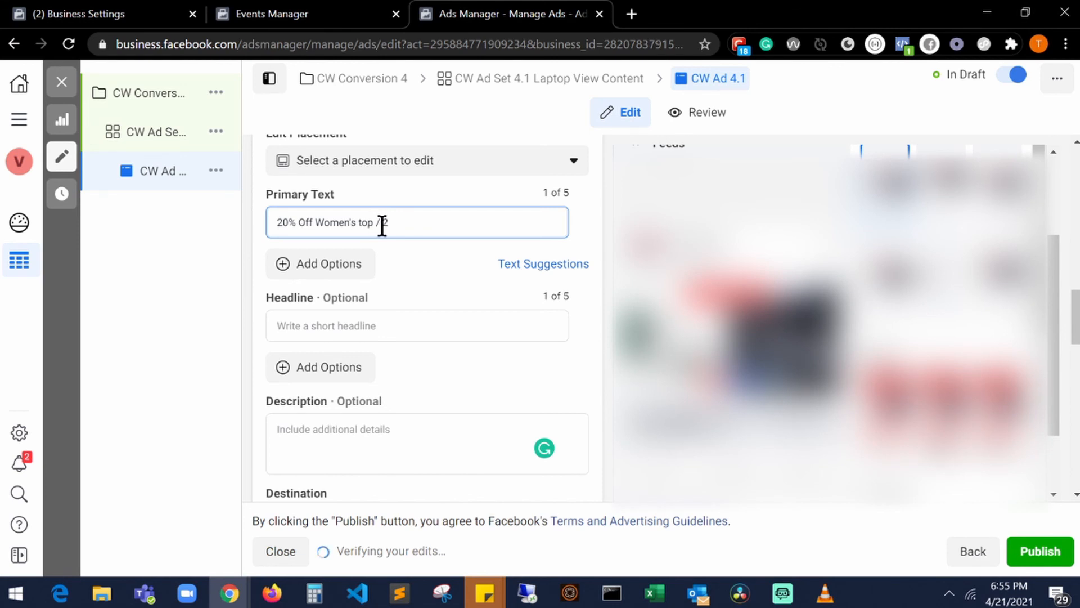
pyautogui.write('5% of')
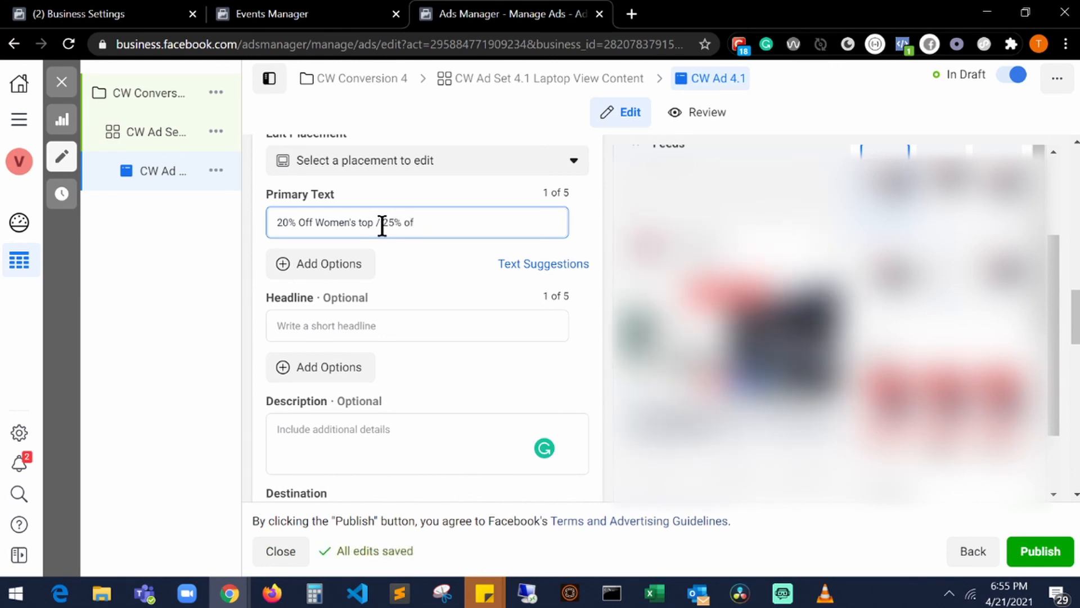
pyautogui.write('f Pet Supplies')
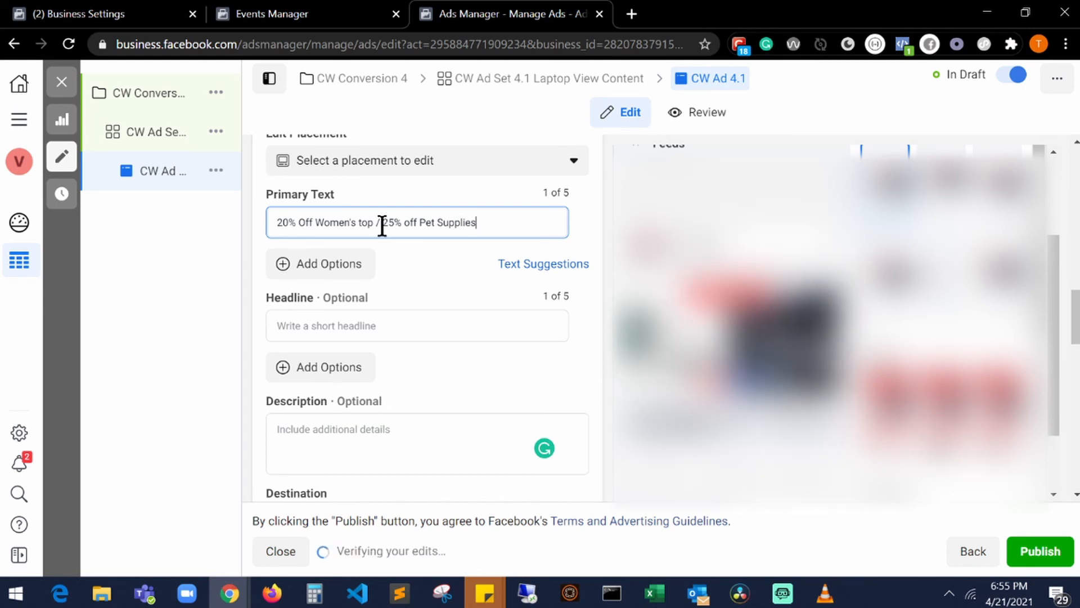
# Step: Enter "Limited Time Savings" as the ad's headline
pyautogui.click(380, 320)
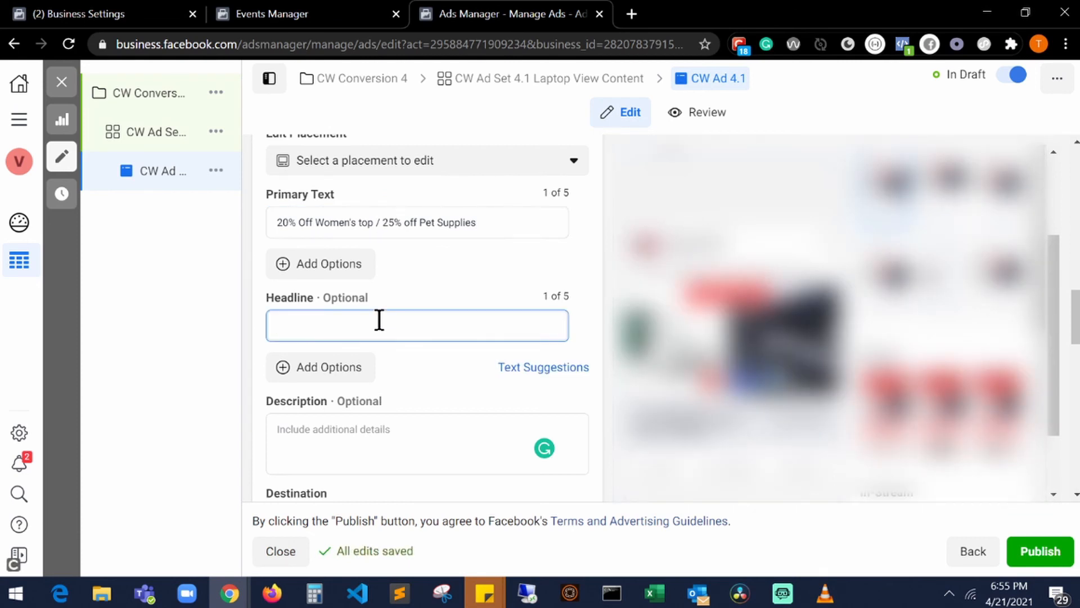
pyautogui.write('Limited Ti')
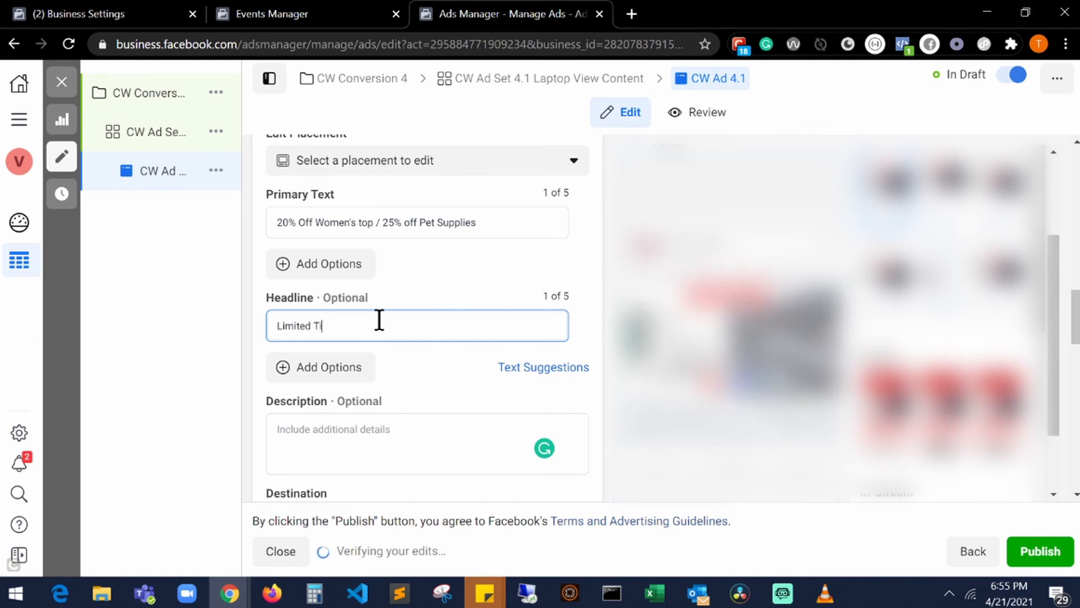
pyautogui.write('me Savings')
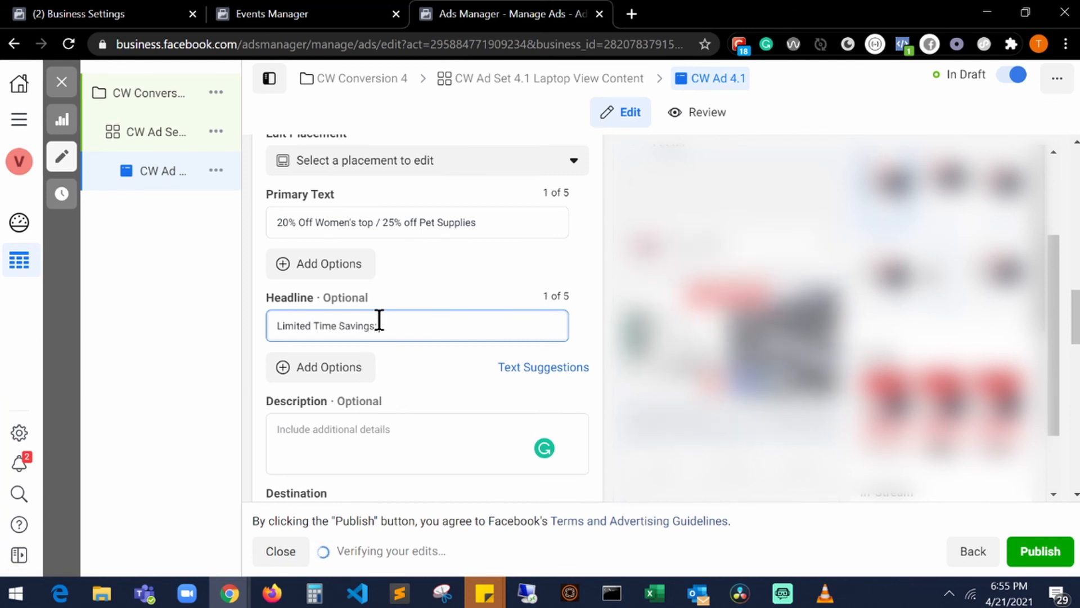
# Step: Review the ad's remaining settings, from Description, Destination, Website URL and Call to Action to Languages and Tracking
pyautogui.click(387, 436)
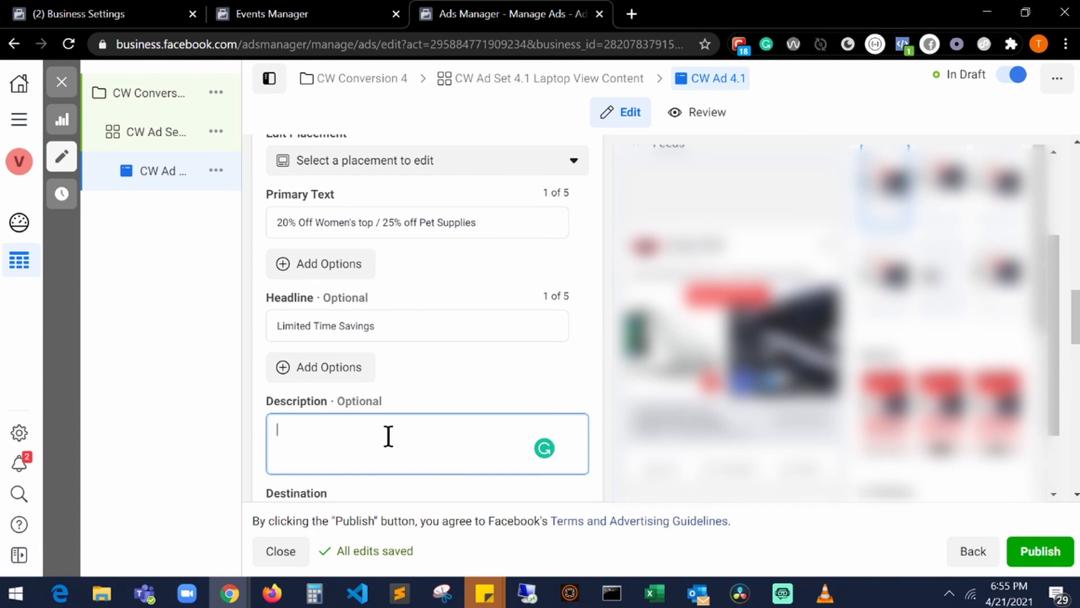
pyautogui.scroll(-2, 400, 431)
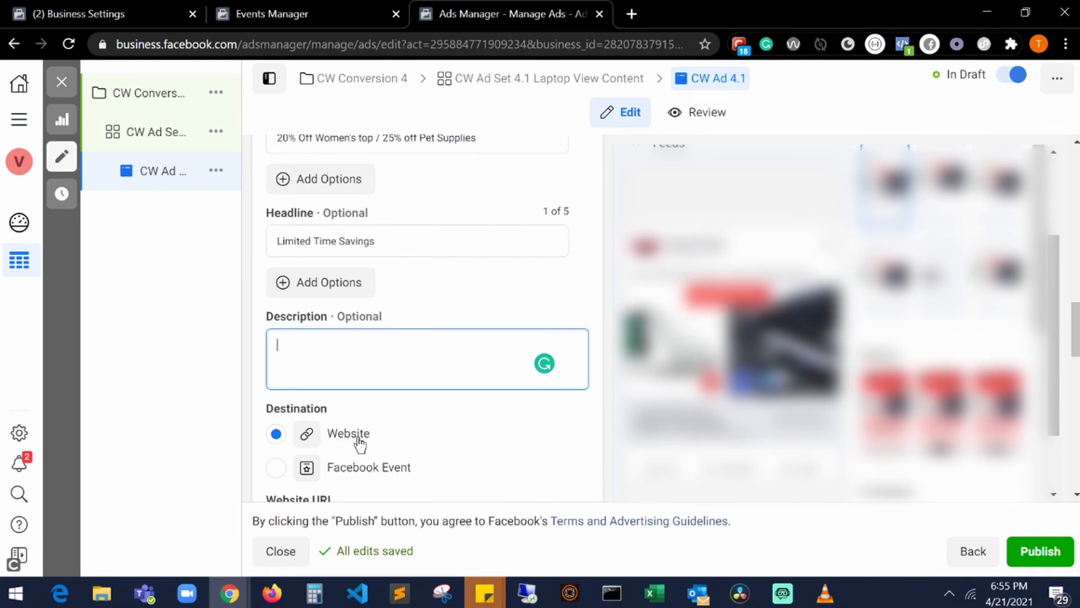
pyautogui.scroll(-2, 360, 444)
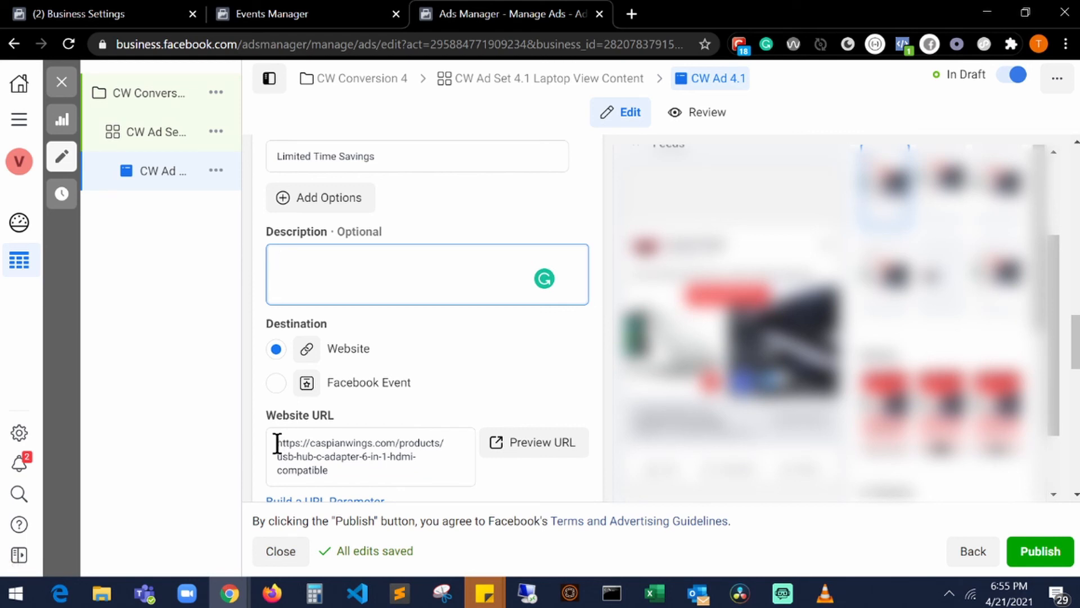
pyautogui.scroll(-3, 281, 445)
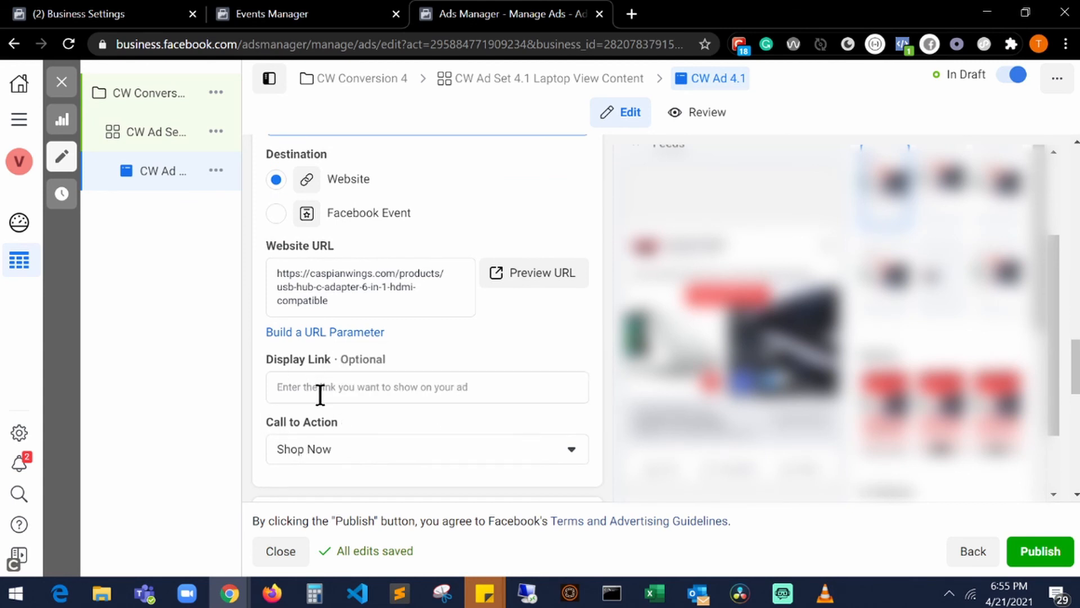
pyautogui.scroll(-3, 325, 402)
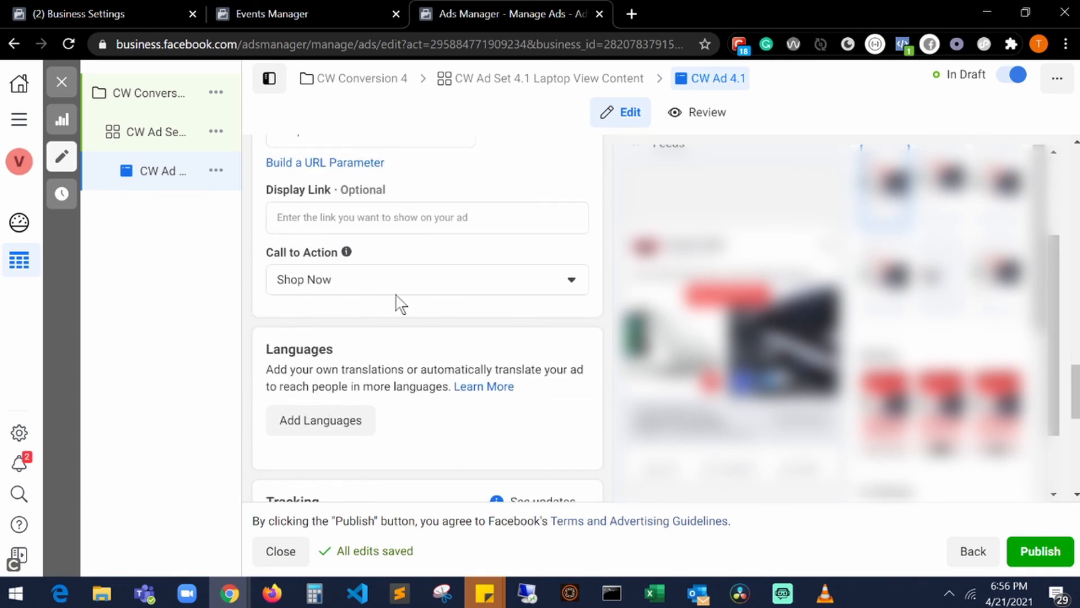
pyautogui.scroll(-1, 437, 336)
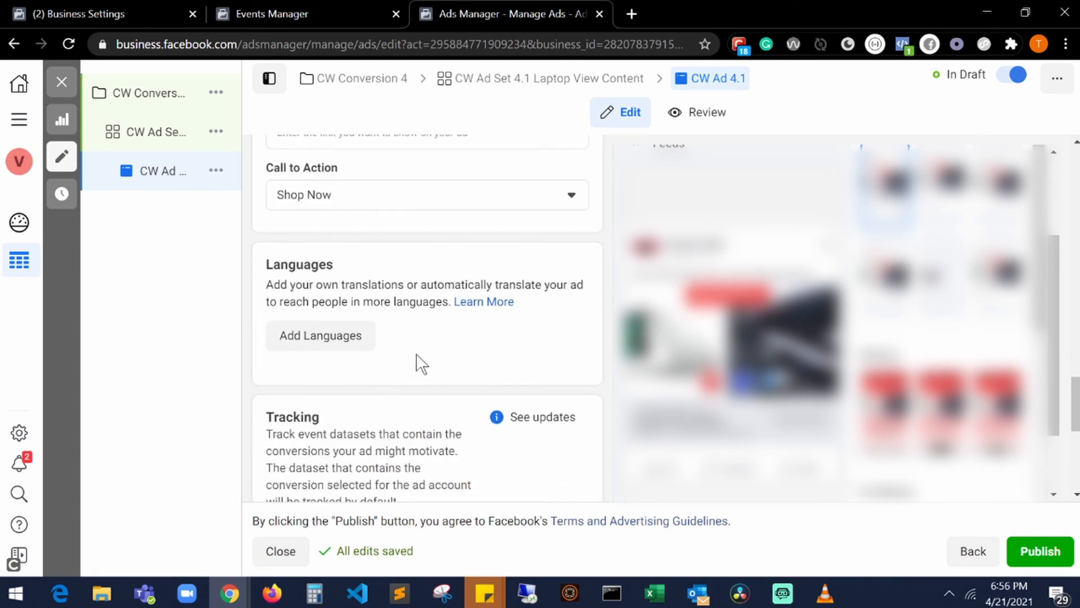
pyautogui.scroll(-1, 417, 363)
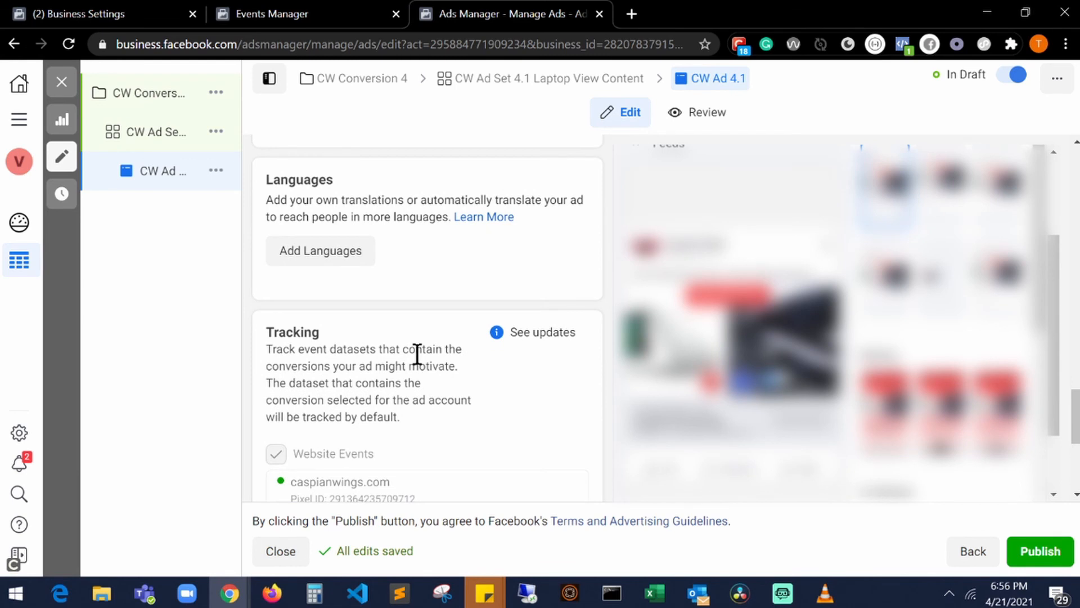
pyautogui.scroll(-2, 419, 363)
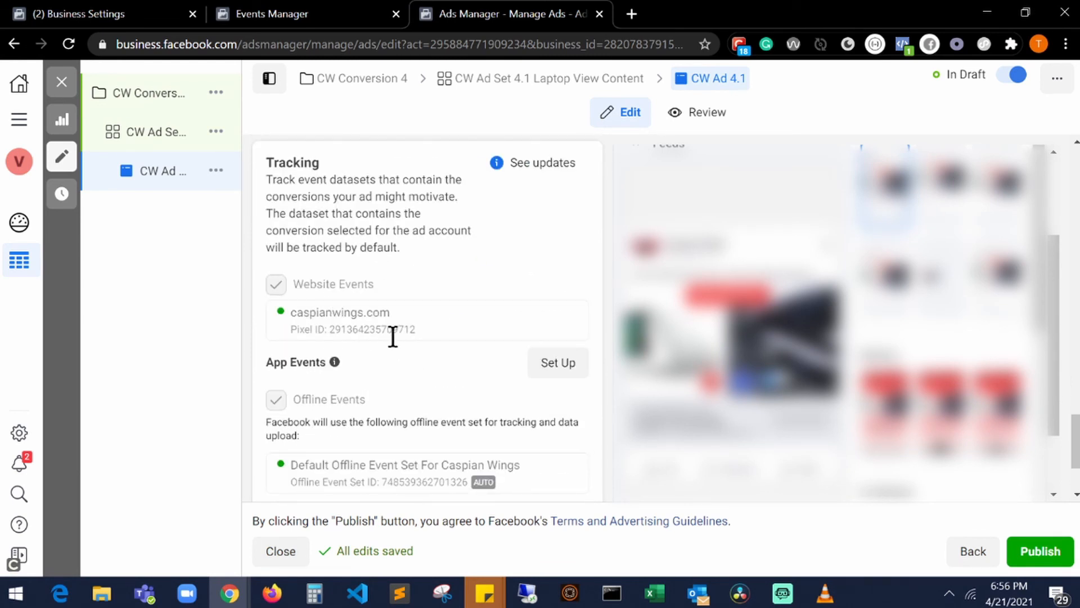
pyautogui.scroll(-2, 399, 349)
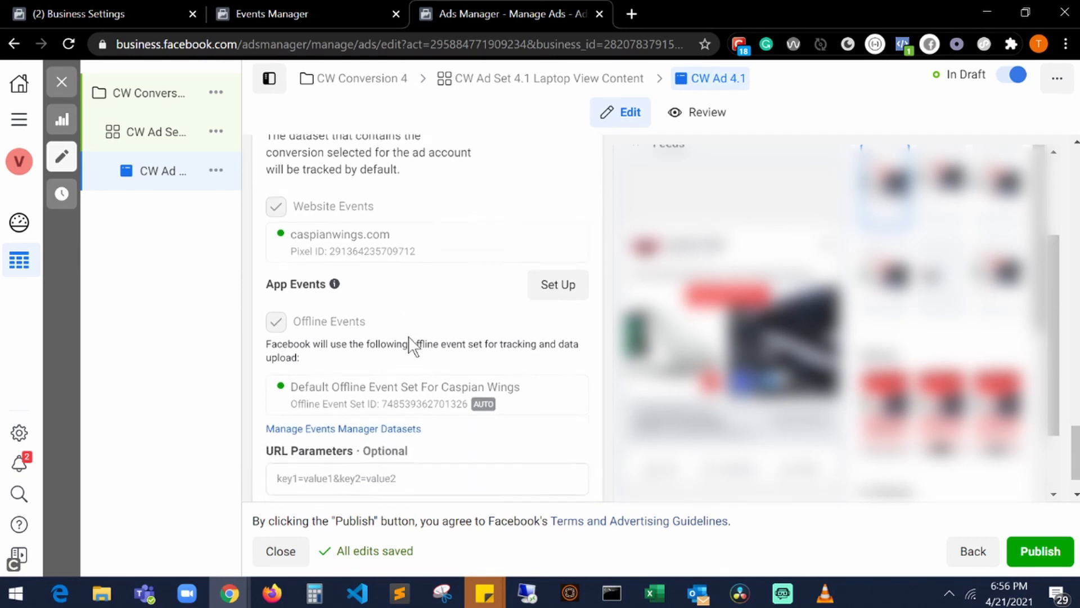